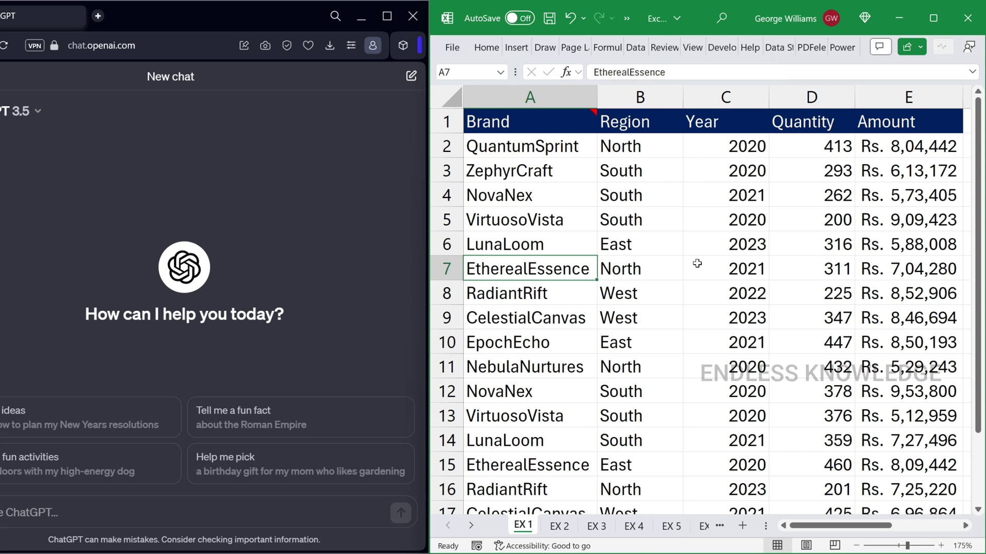
Page through the workbook's sheets and return to the EX 1 brand sales sheet
key(ctrl+Page_Down)
key(ctrl+Page_Down)
key(ctrl+Page_Down)
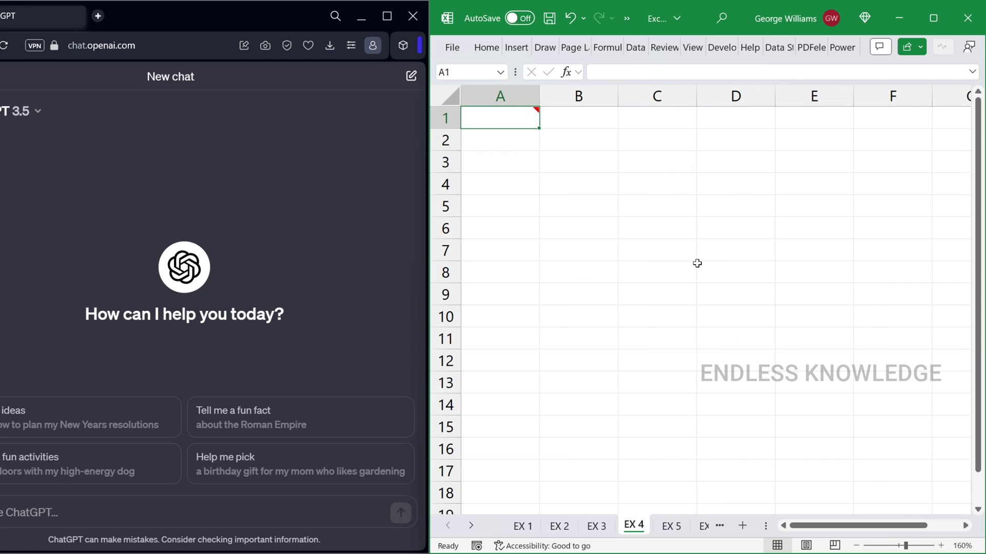
key(ctrl+Page_Down)
key(ctrl+Page_Down)
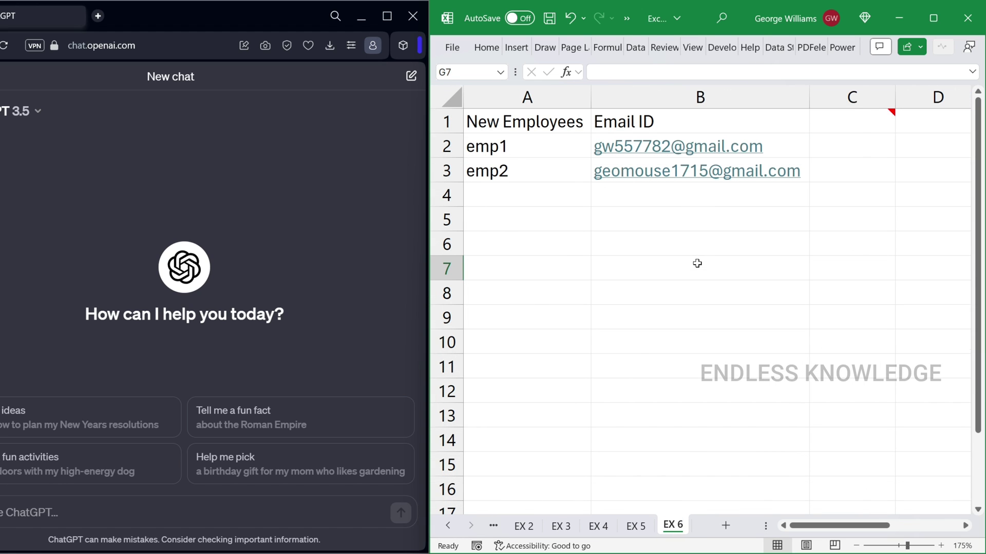
key(ctrl+Page_Up)
key(ctrl+Page_Up)
key(ctrl+Page_Up)
key(ctrl+Page_Up)
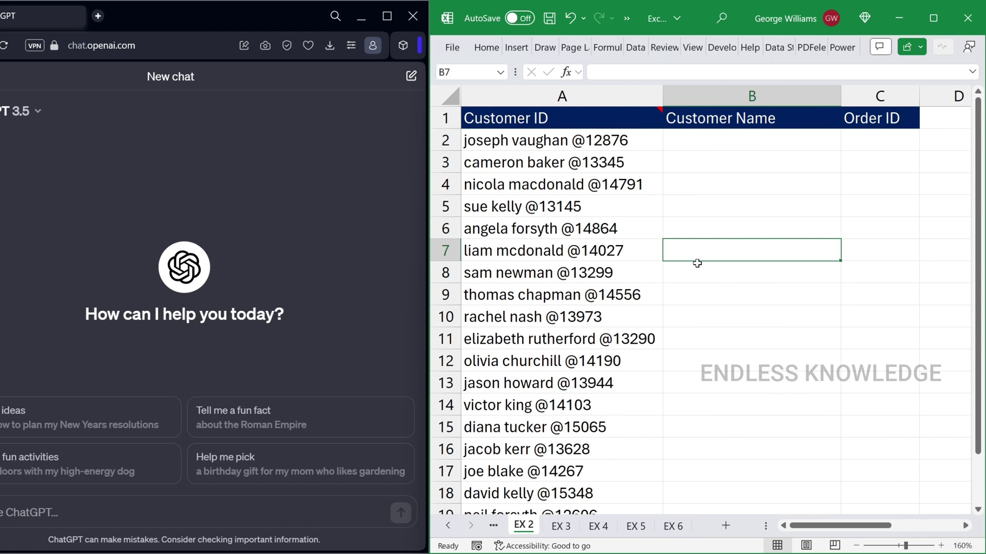
key(ctrl+Page_Up)
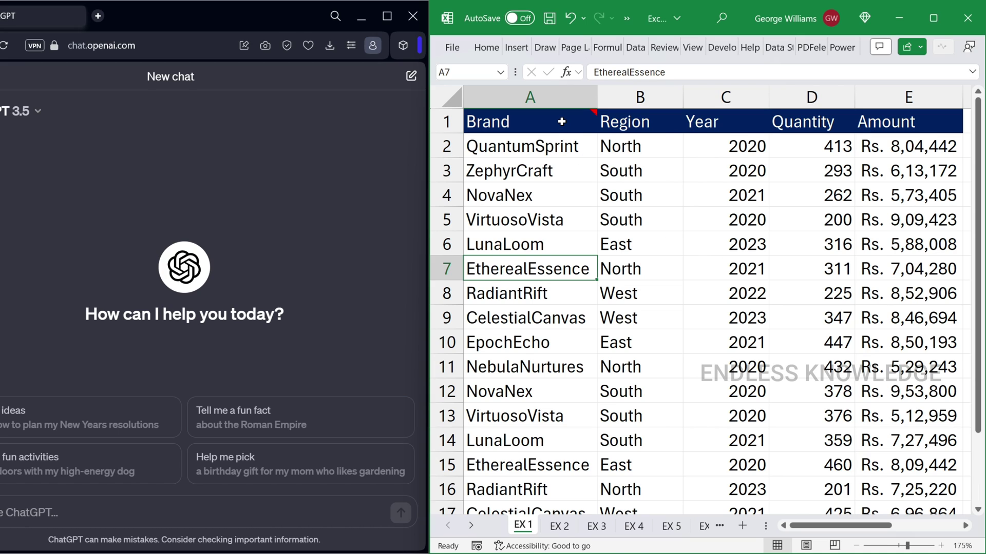
Review the brand sales table's Brand, Region, Year, Quantity and Amount values
mouse_move(562, 121)
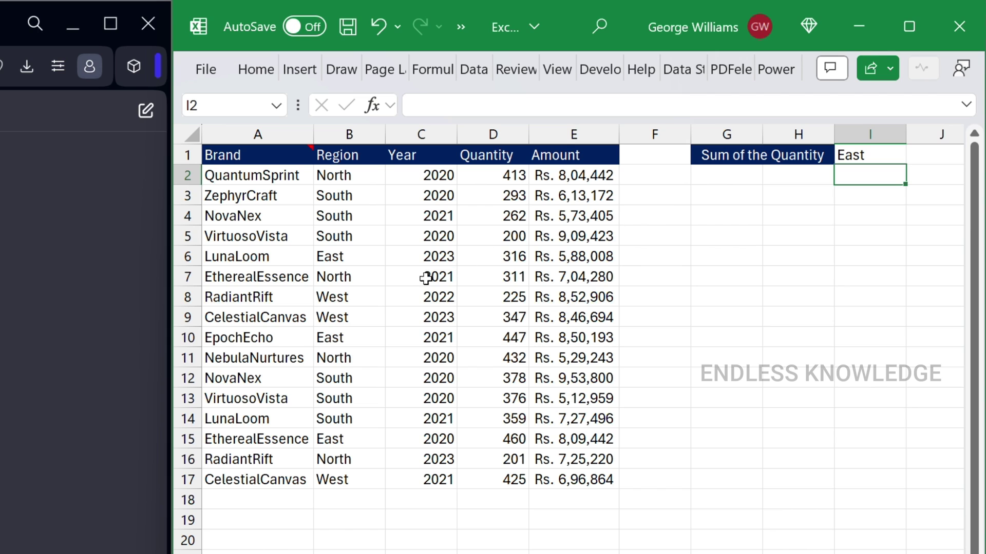
click(362, 281)
key(ctrl+a)
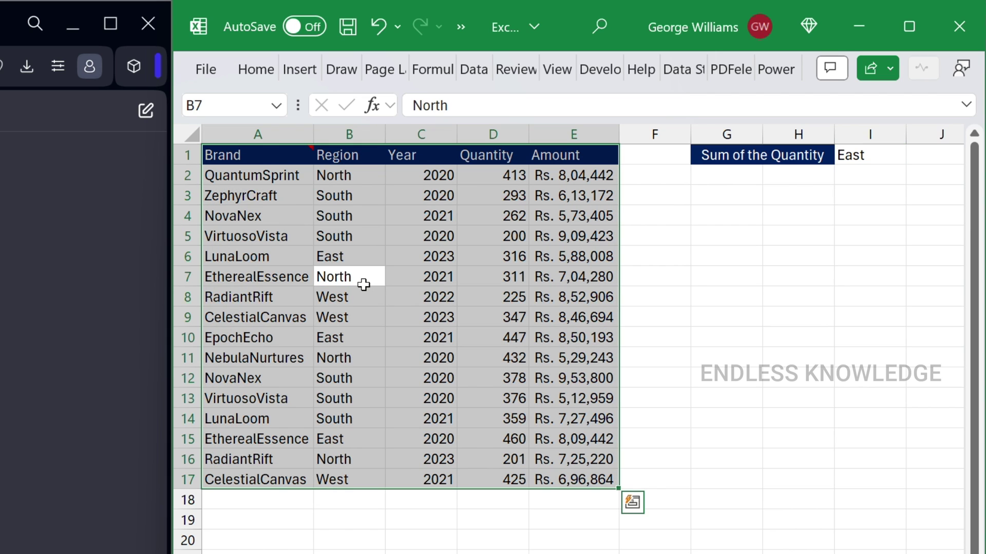
drag(279, 180, 285, 457)
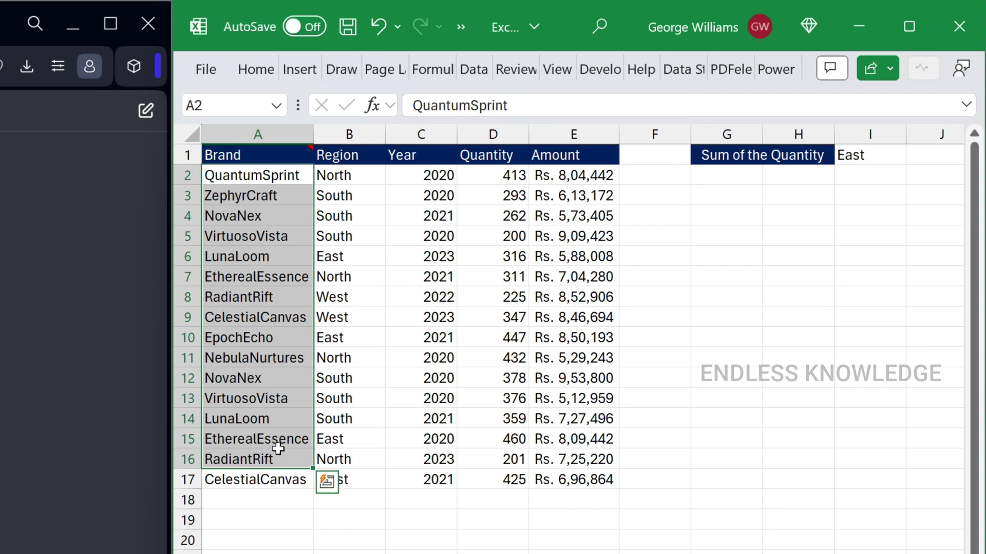
click(356, 311)
click(434, 297)
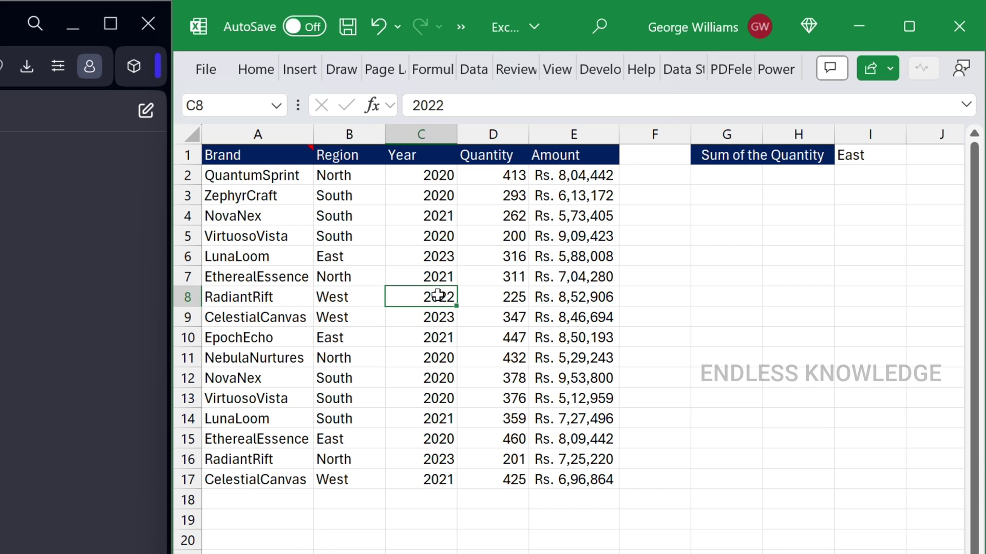
click(501, 284)
click(604, 277)
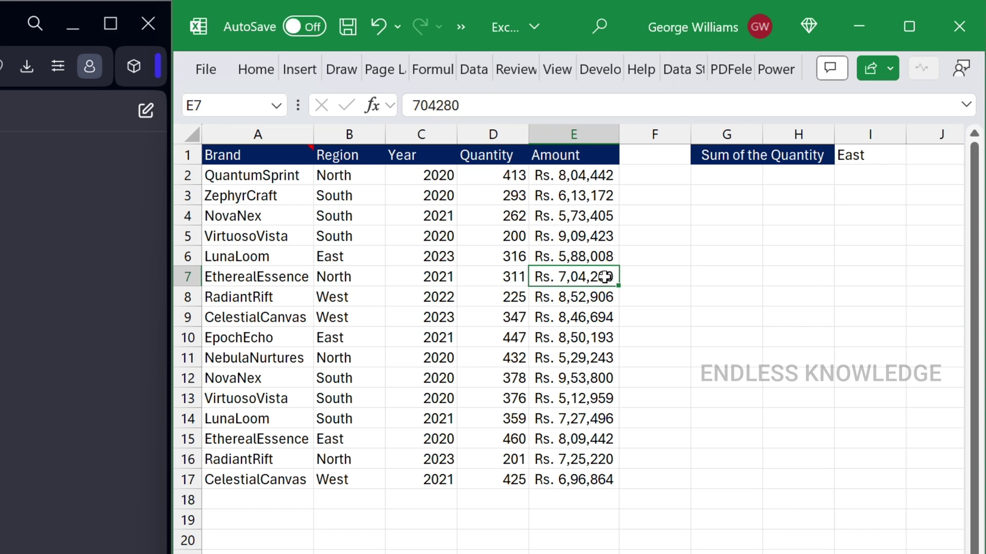
click(375, 258)
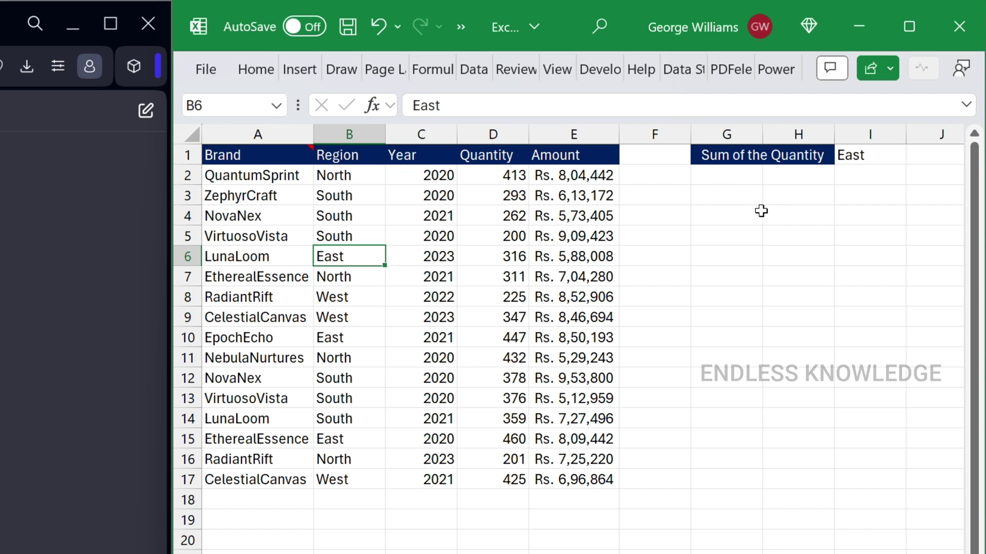
Choose South from the region dropdown in cell I1
click(871, 157)
click(917, 158)
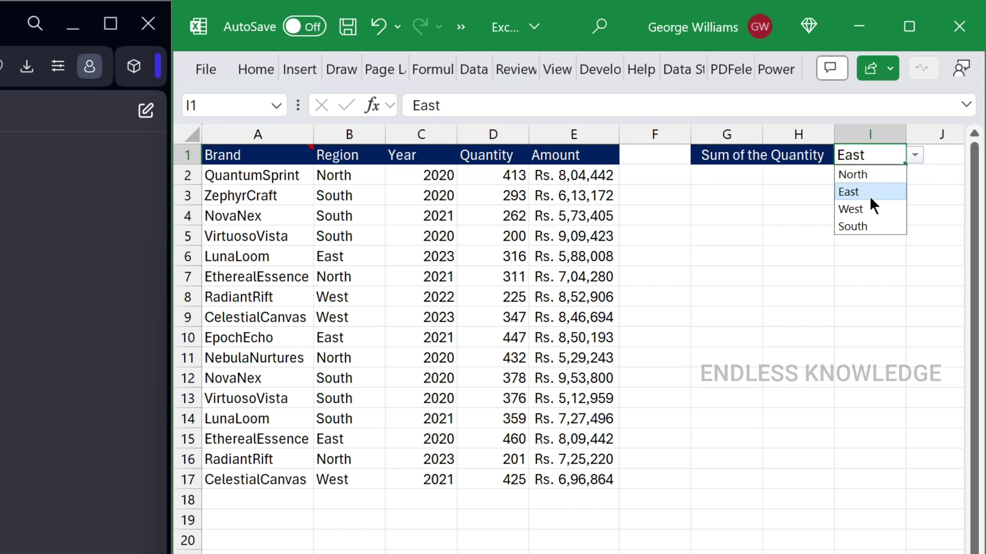
click(860, 210)
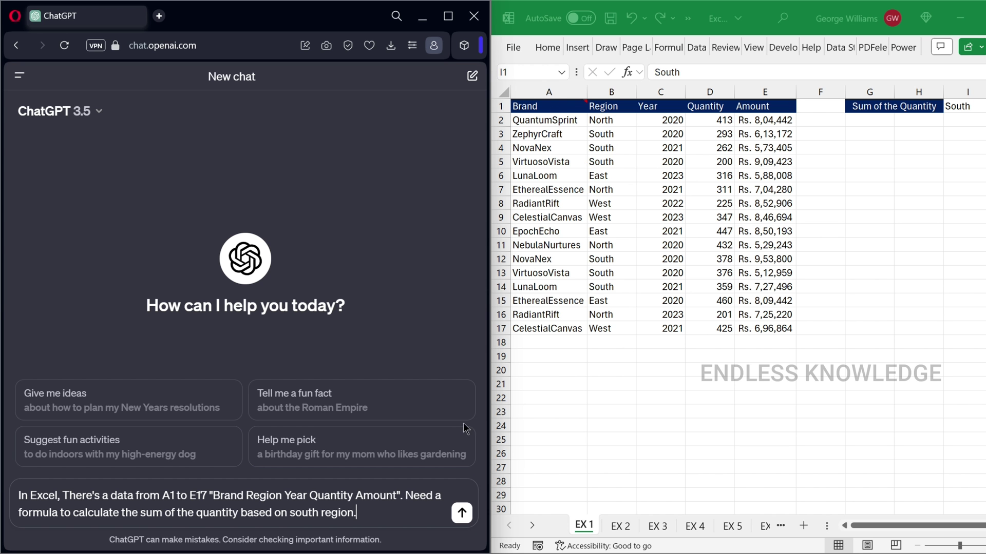
Send the South quantity-sum prompt and copy =SUMIFS(D1:D17, B1:B17, "South")
drag(214, 498, 400, 502)
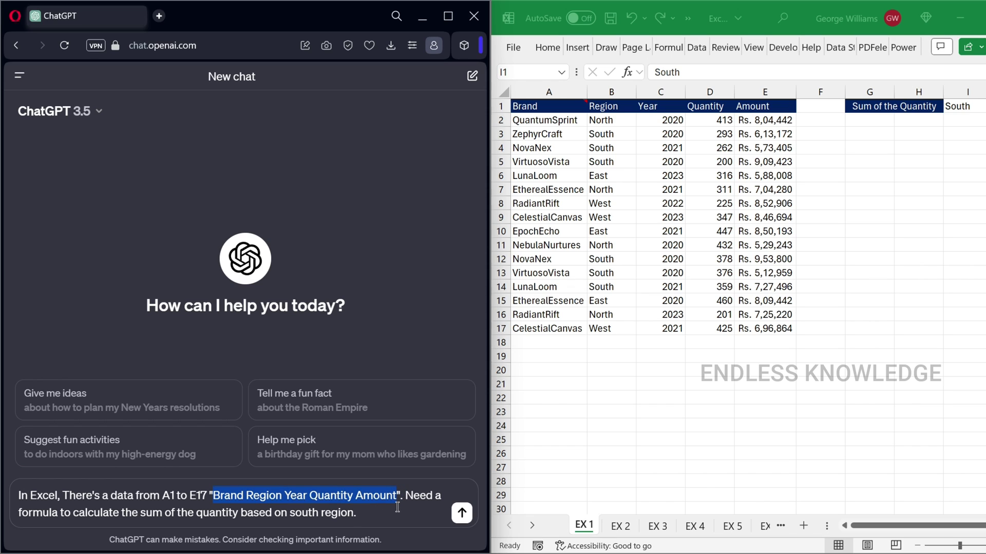
click(393, 514)
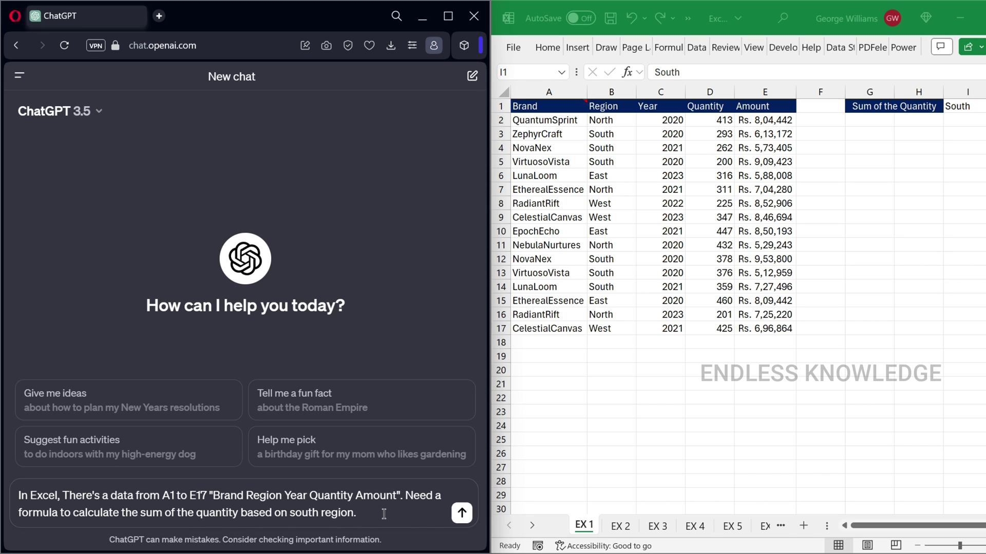
click(461, 513)
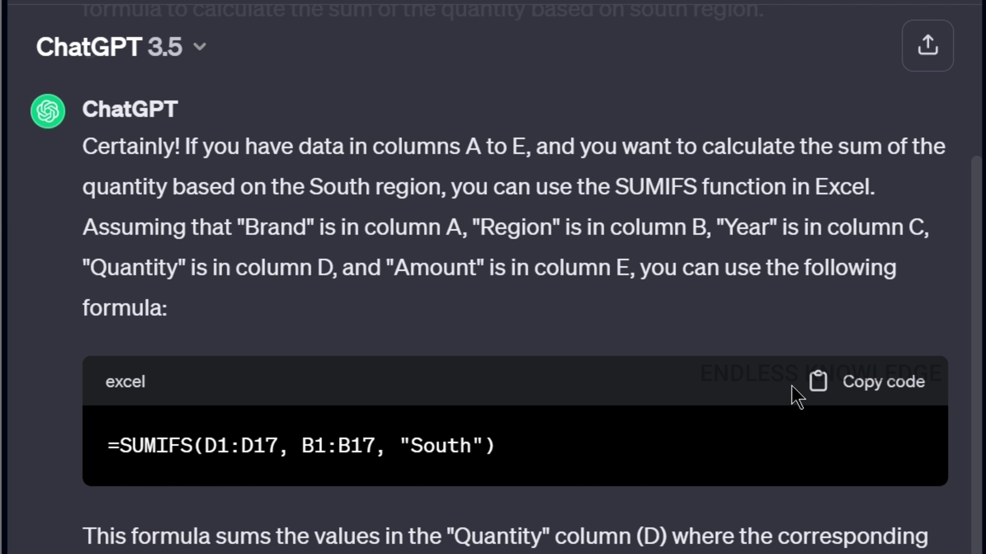
click(871, 394)
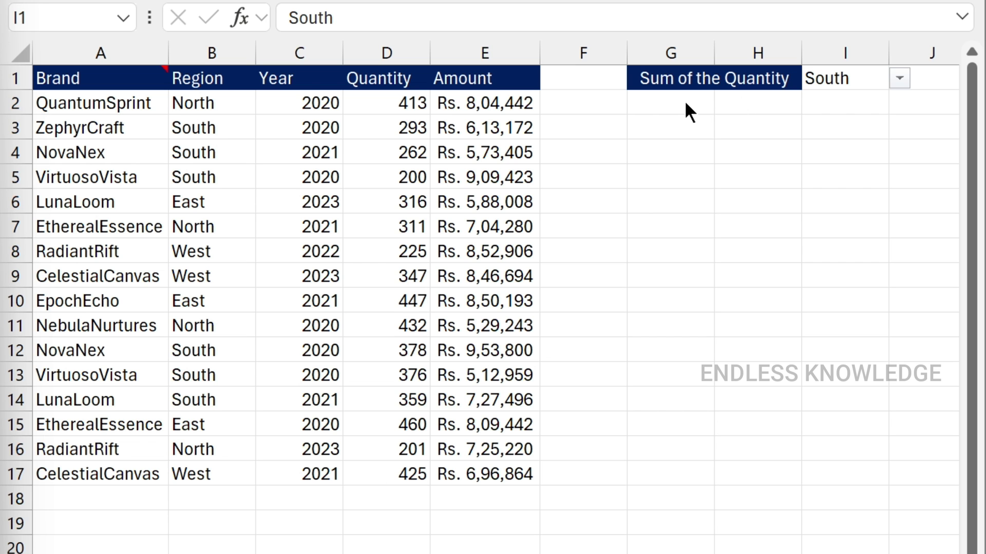
Paste the SUMIFS formula into G2 and replace "South" with I1, giving 1868
click(684, 102)
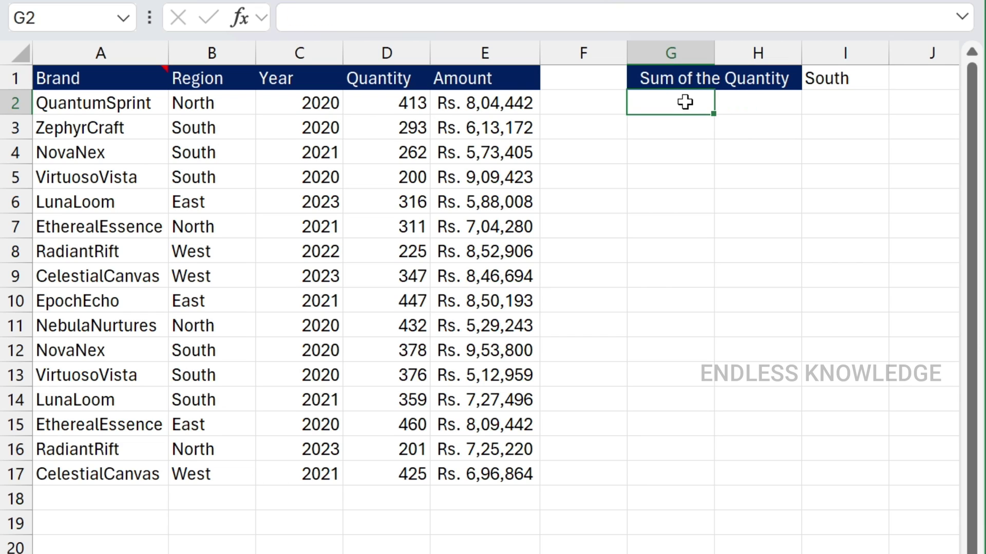
key(ctrl+v)
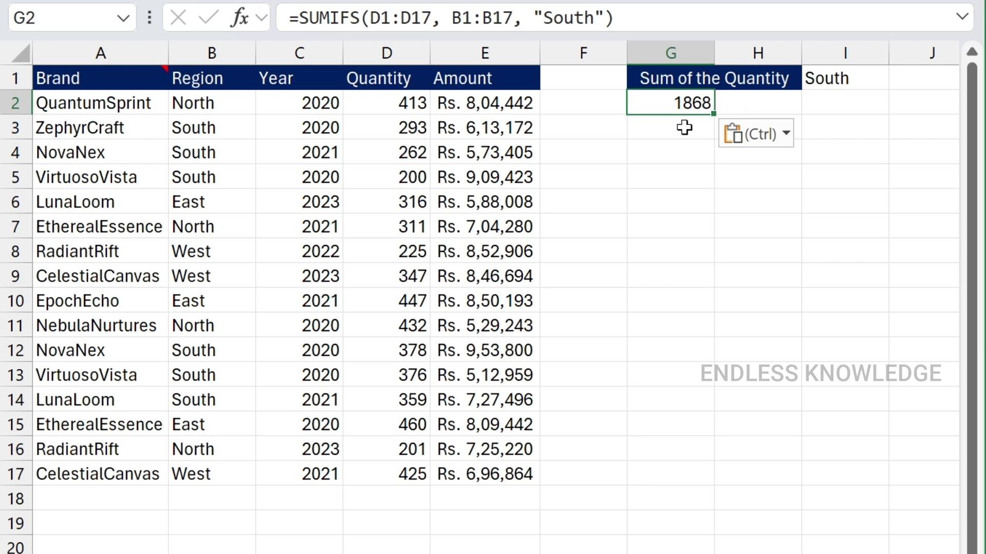
double_click(682, 102)
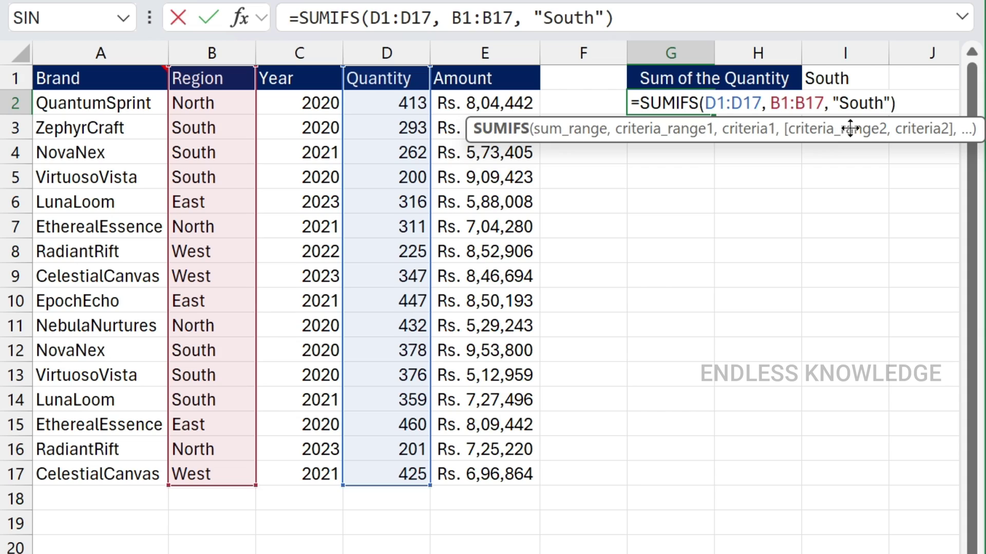
click(854, 101)
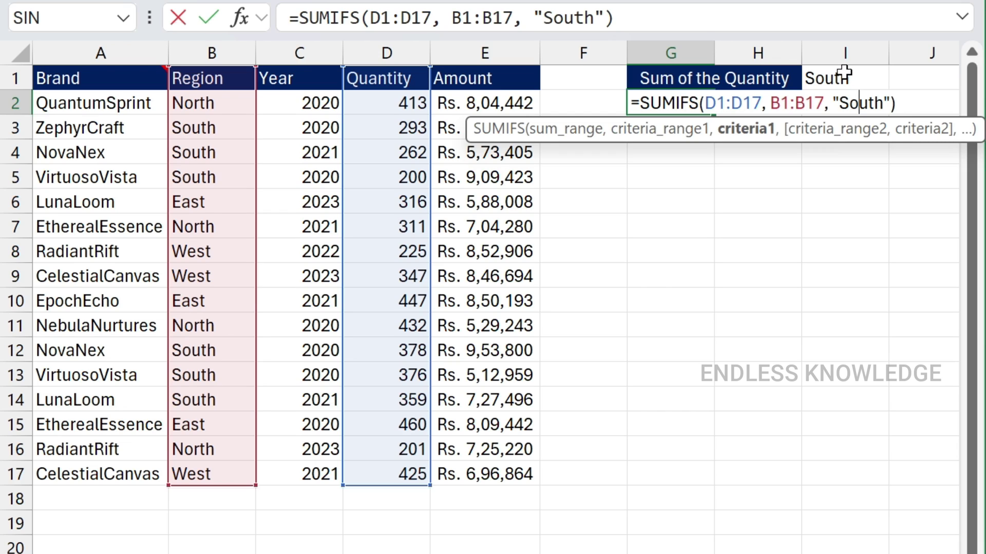
double_click(848, 104)
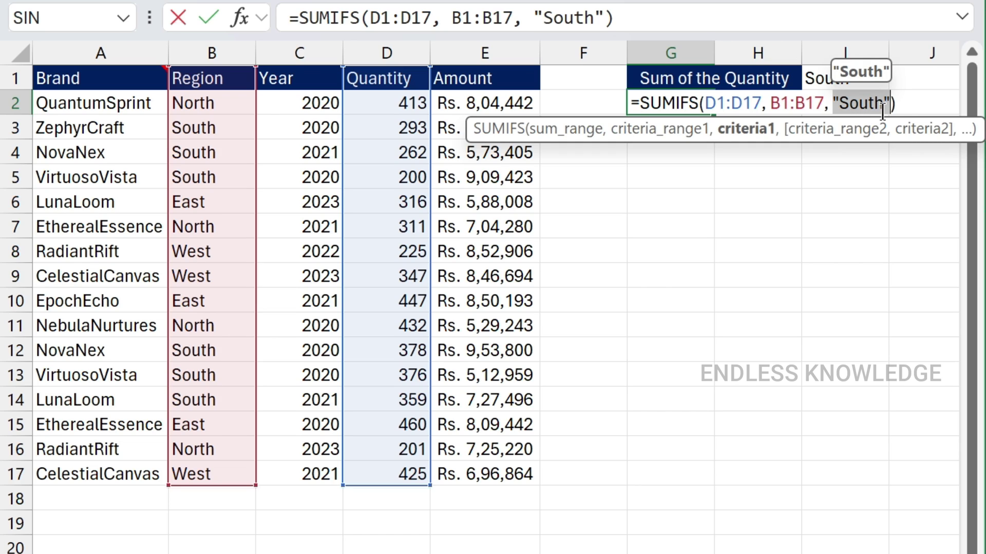
click(817, 77)
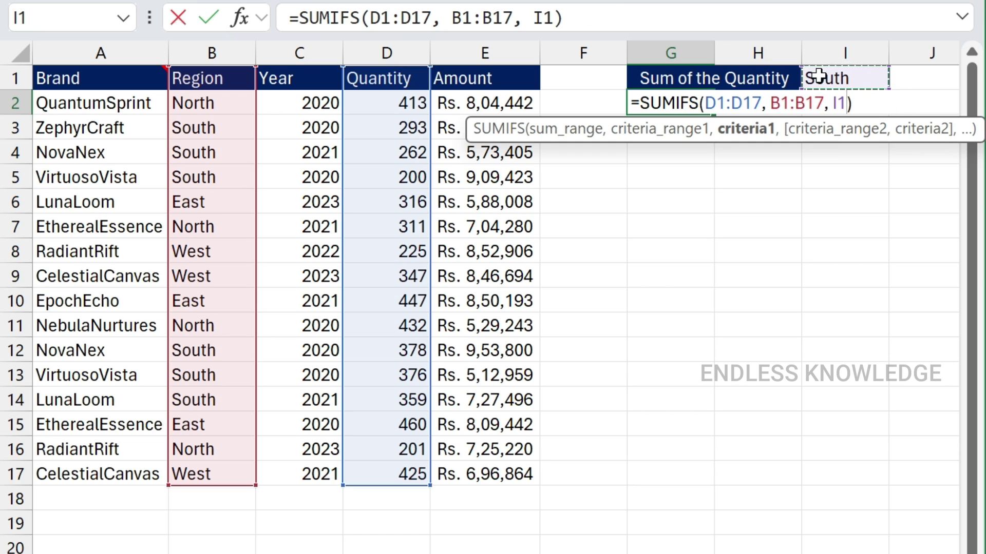
key(Return)
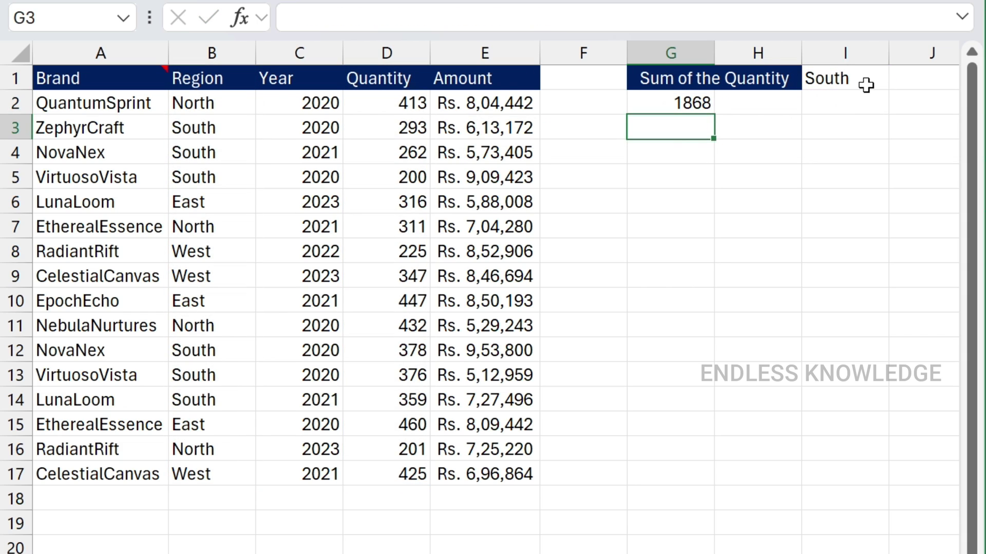
Switch I1 to East, then West, to confirm G2's total recalculates
click(879, 85)
click(899, 78)
click(861, 122)
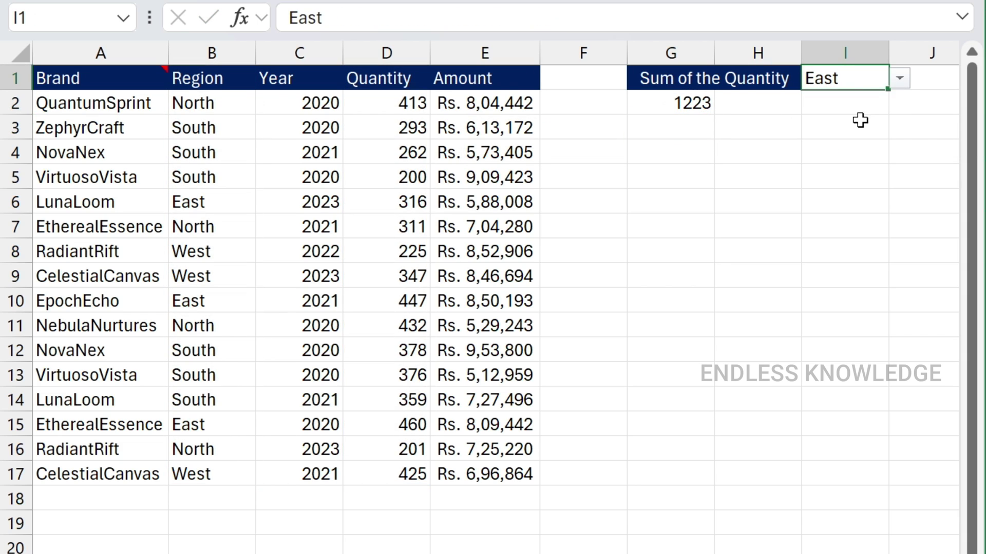
click(899, 78)
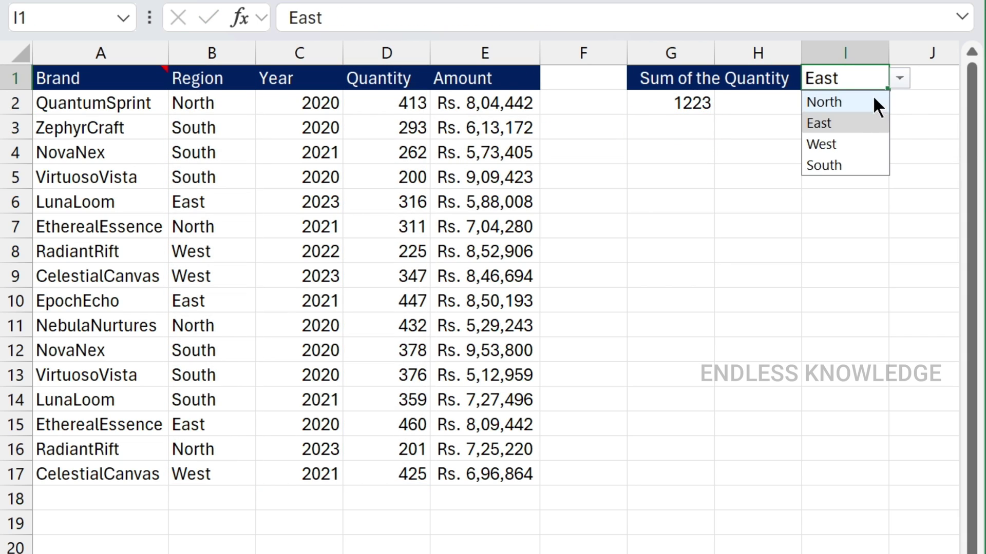
click(848, 141)
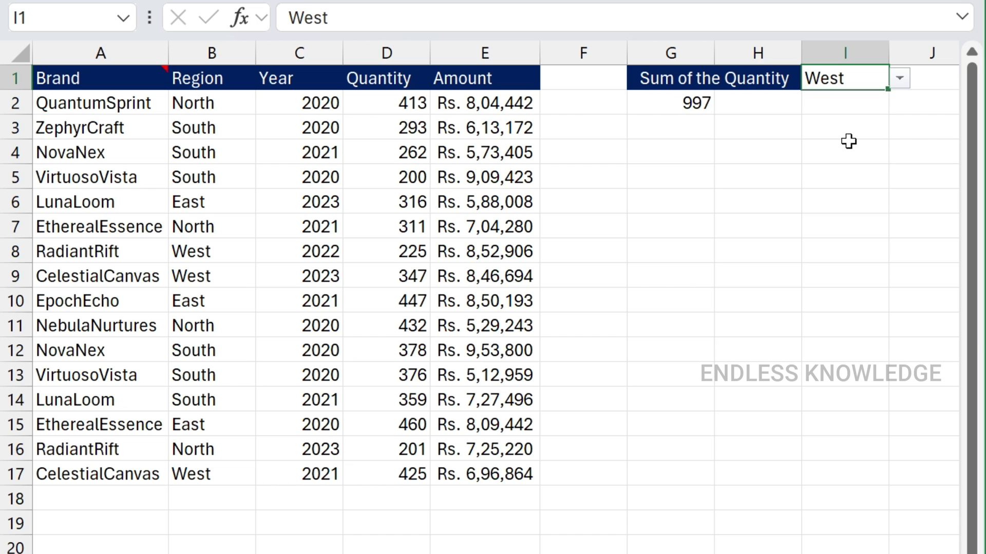
click(655, 104)
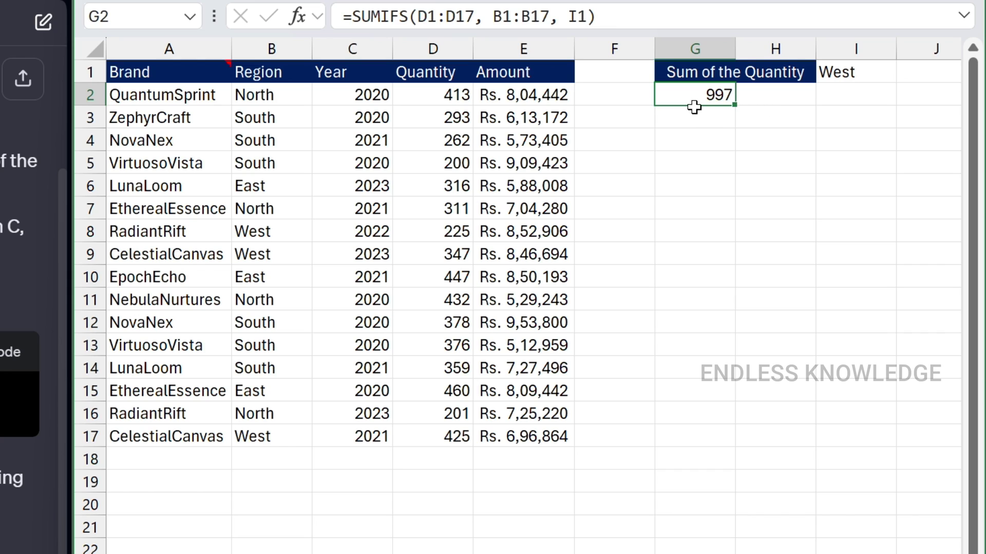
Filter the Region column to West only and select its quantities to verify 997
click(421, 73)
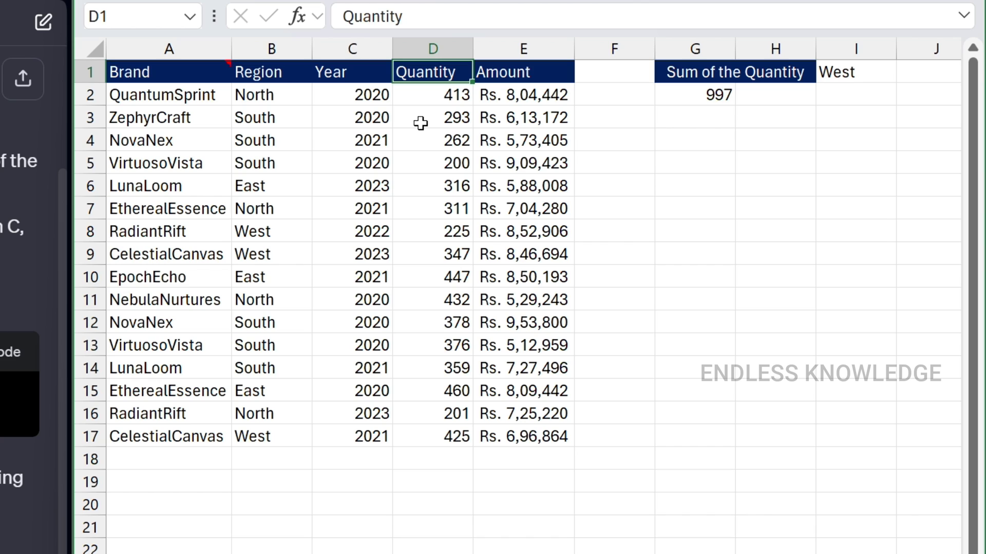
key(ctrl+shift+l)
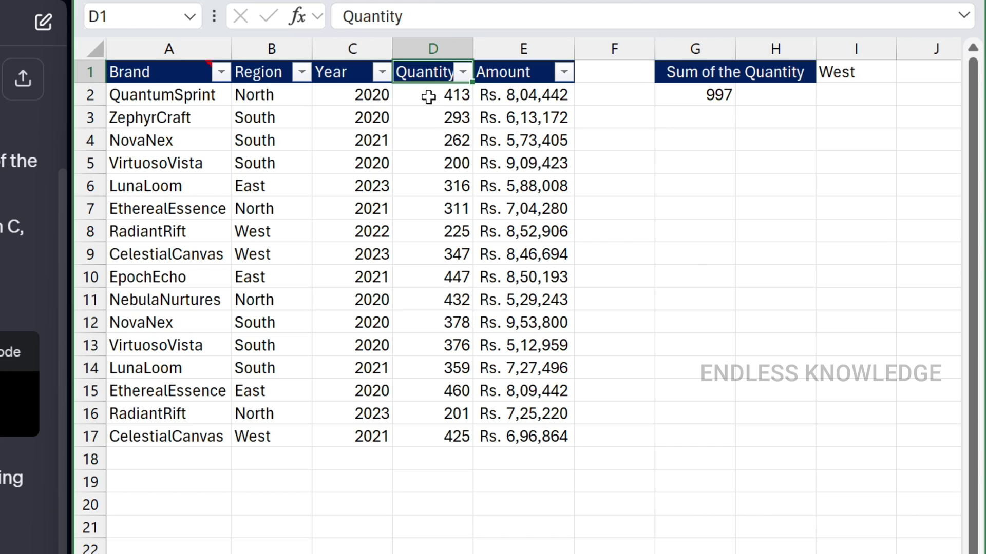
click(302, 72)
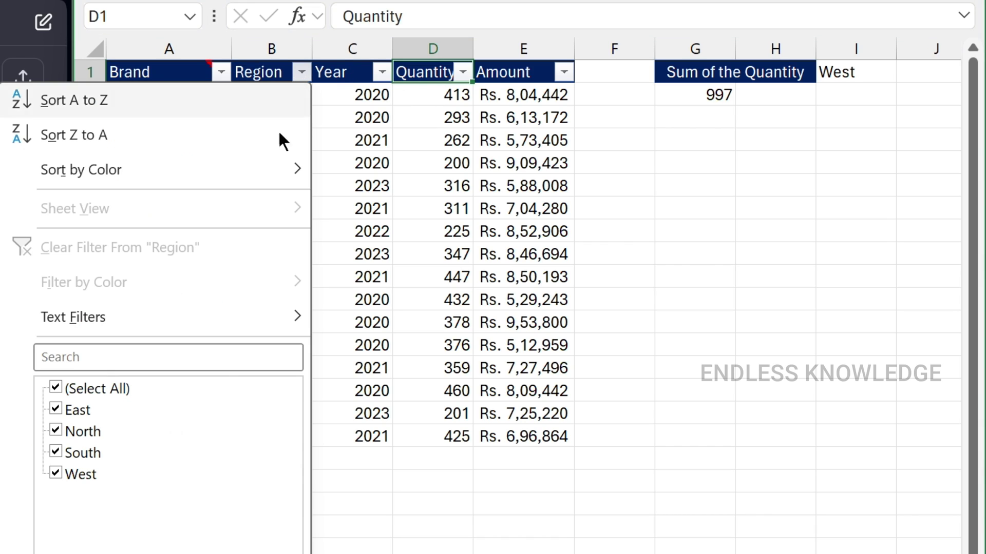
click(54, 393)
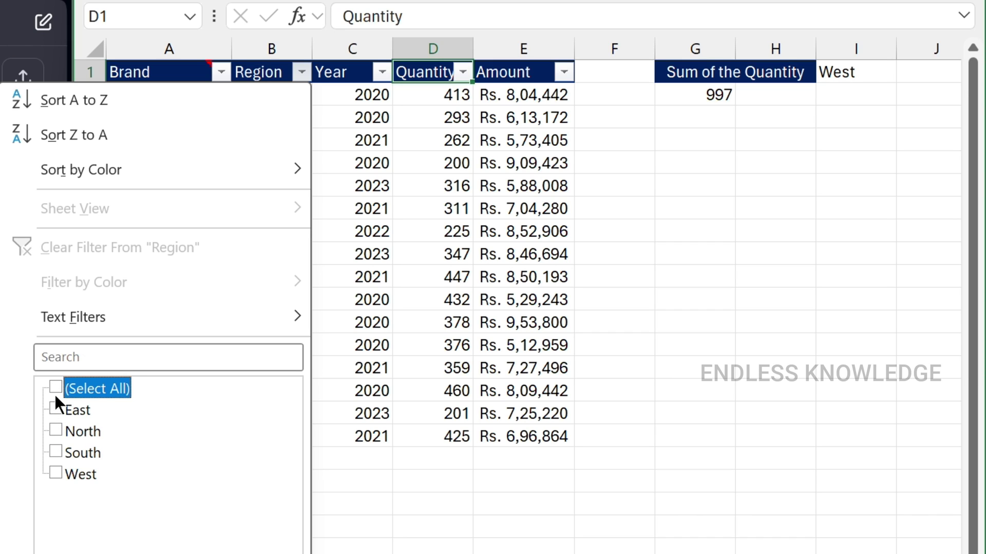
click(55, 473)
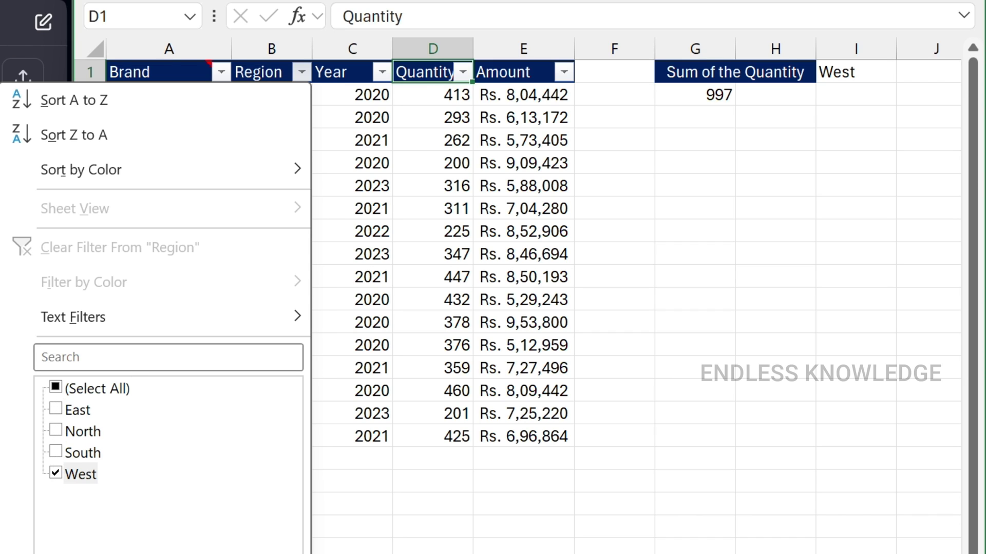
key(Return)
drag(421, 97, 420, 140)
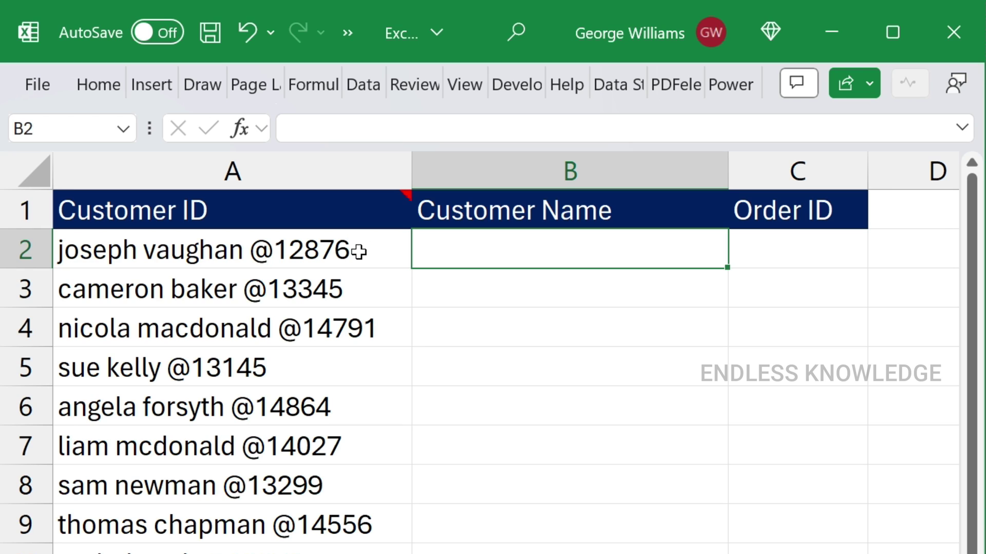
drag(541, 257, 510, 466)
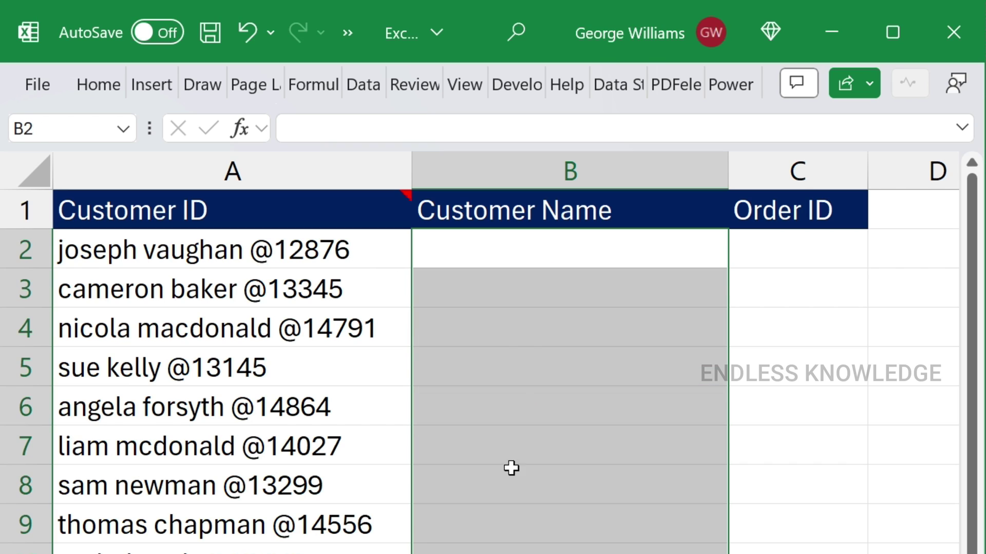
click(529, 264)
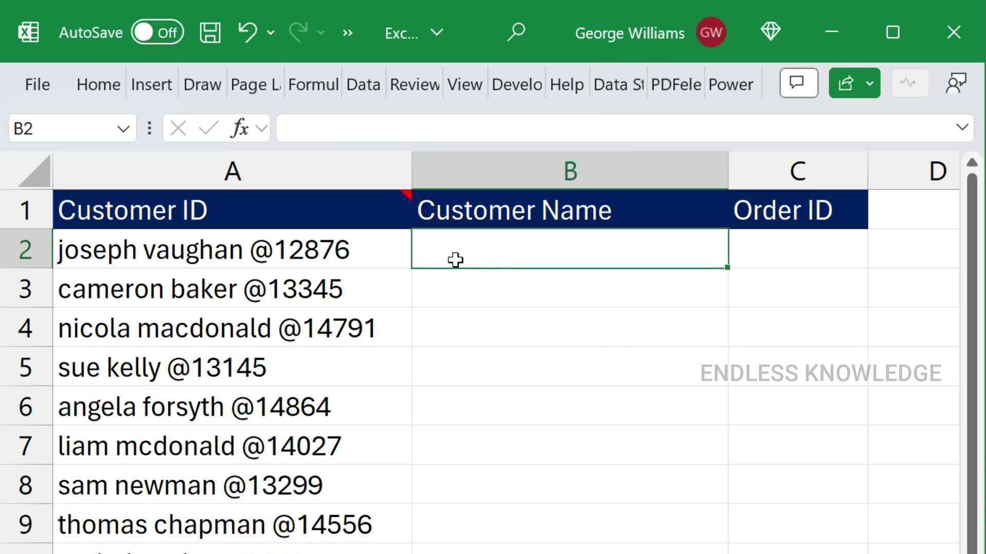
click(781, 253)
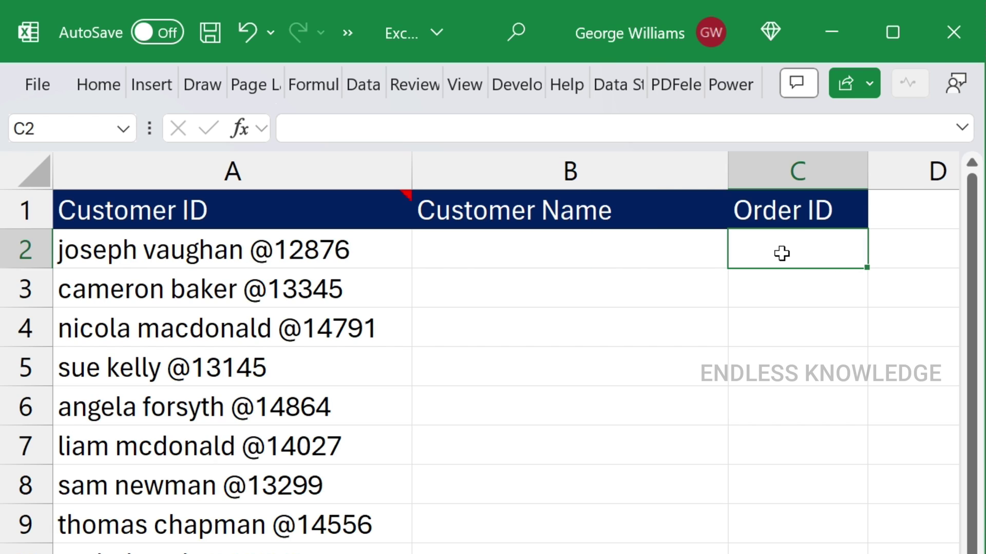
click(580, 253)
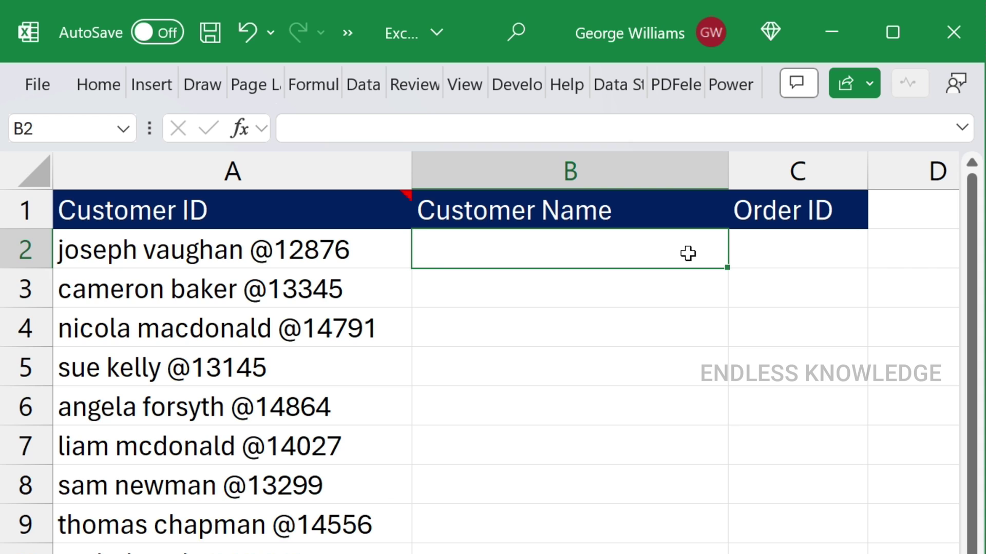
click(778, 256)
Paste the three-line name-and-number question into ChatGPT, review it, and send it
key(alt+Tab)
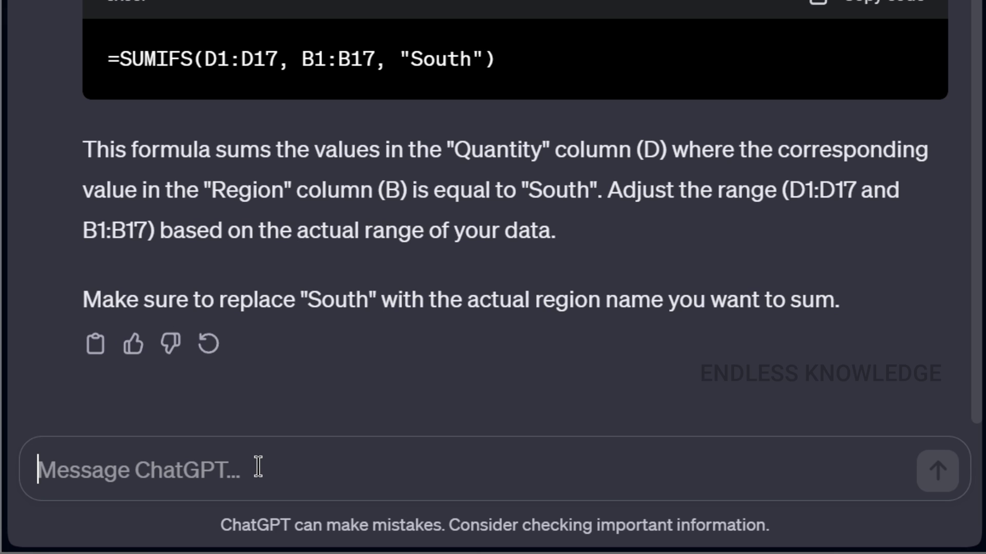
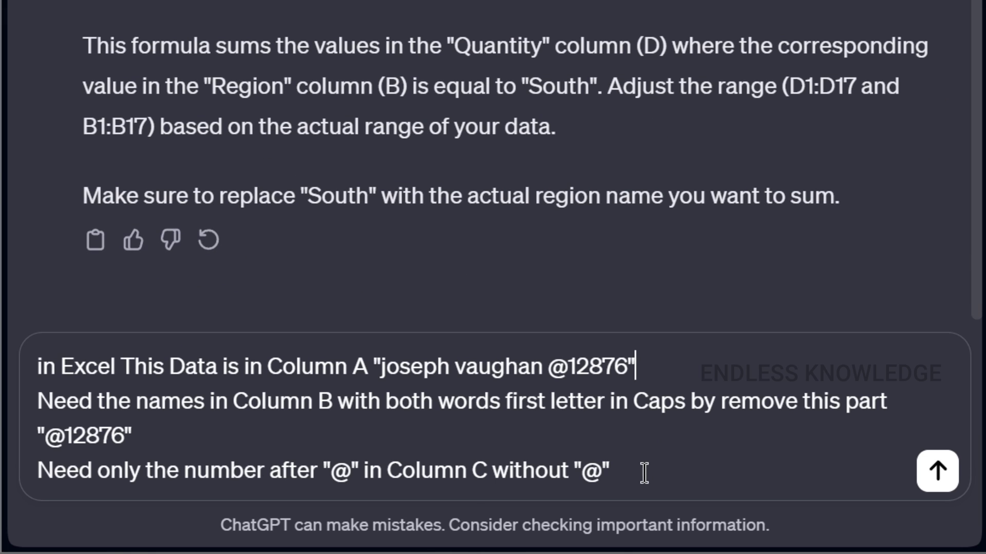
drag(644, 473, 25, 474)
drag(136, 435, 32, 411)
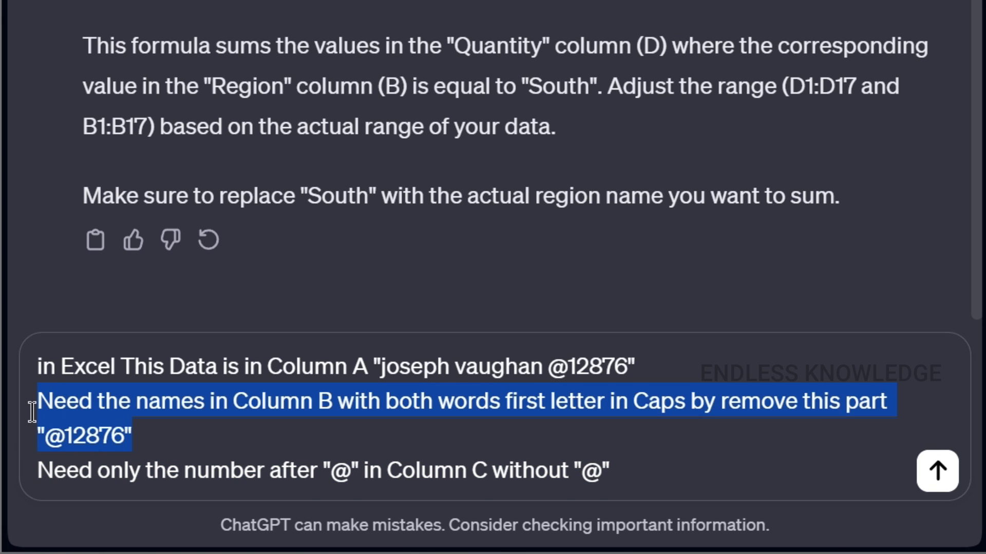
click(670, 377)
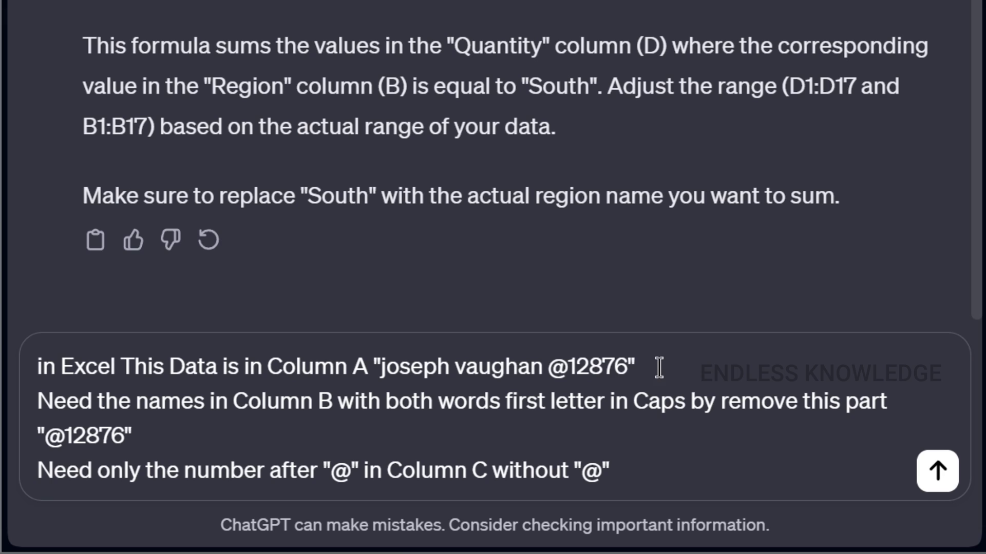
drag(655, 365, 373, 367)
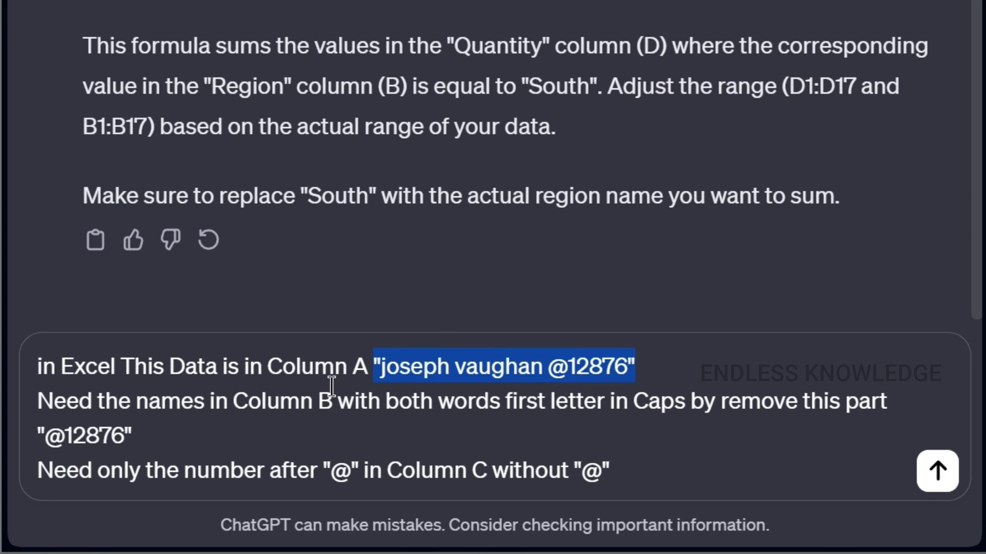
click(648, 369)
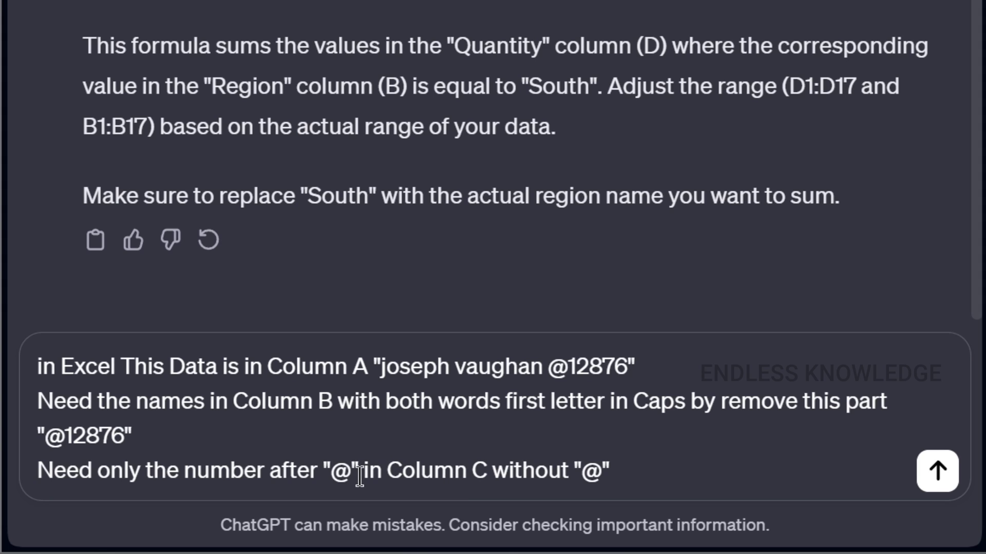
click(695, 455)
click(931, 470)
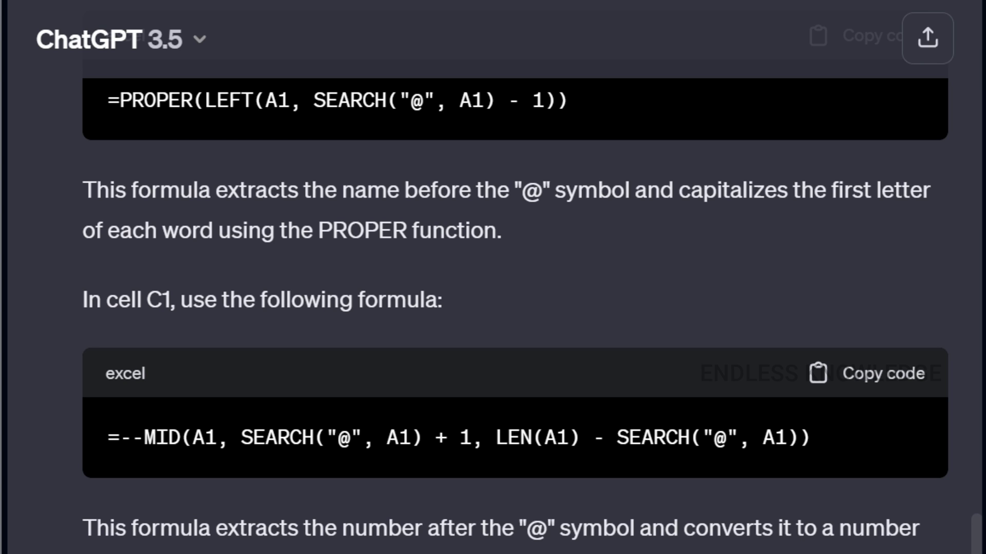
Scroll through the sent question and ChatGPT's reply to review the suggested formulas
scroll(427, 427, up, 10)
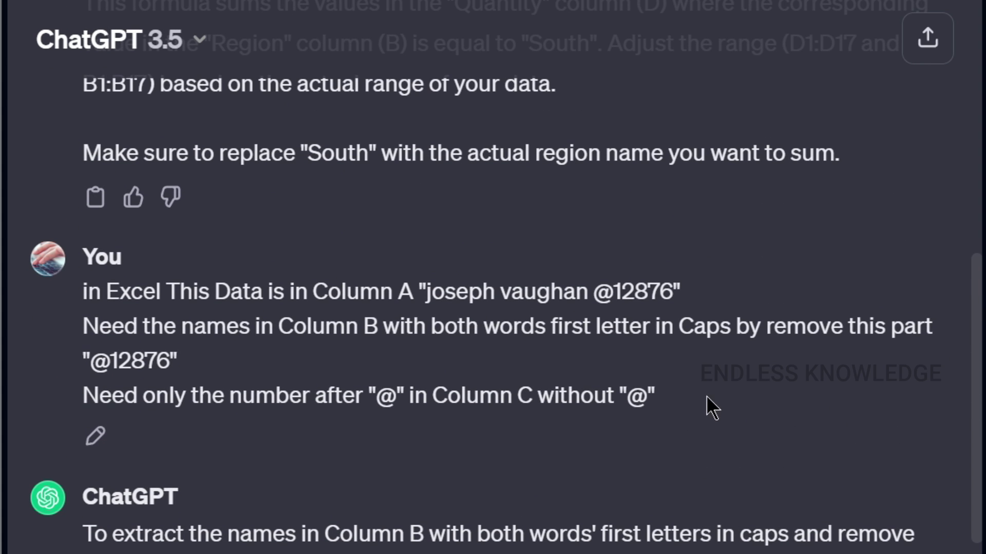
drag(706, 397, 88, 305)
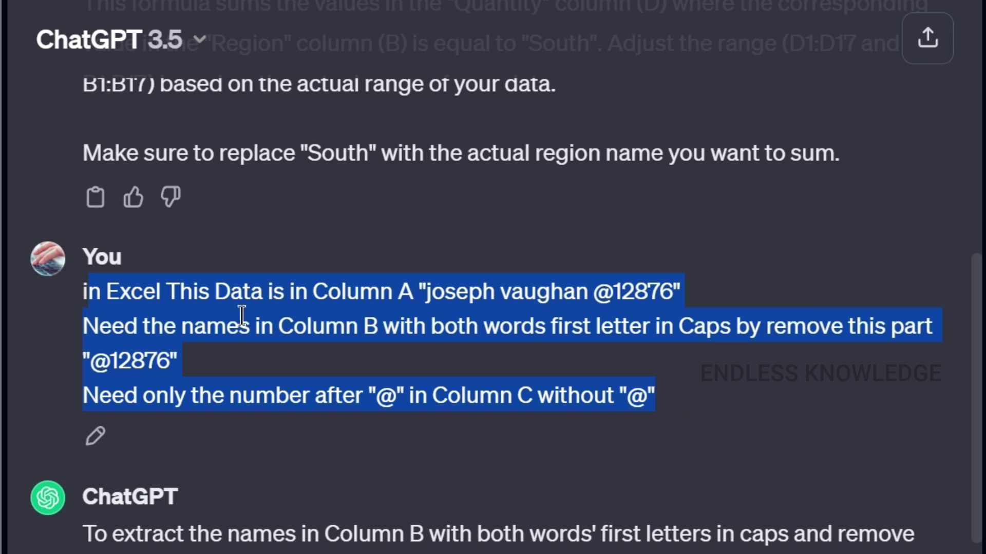
click(418, 347)
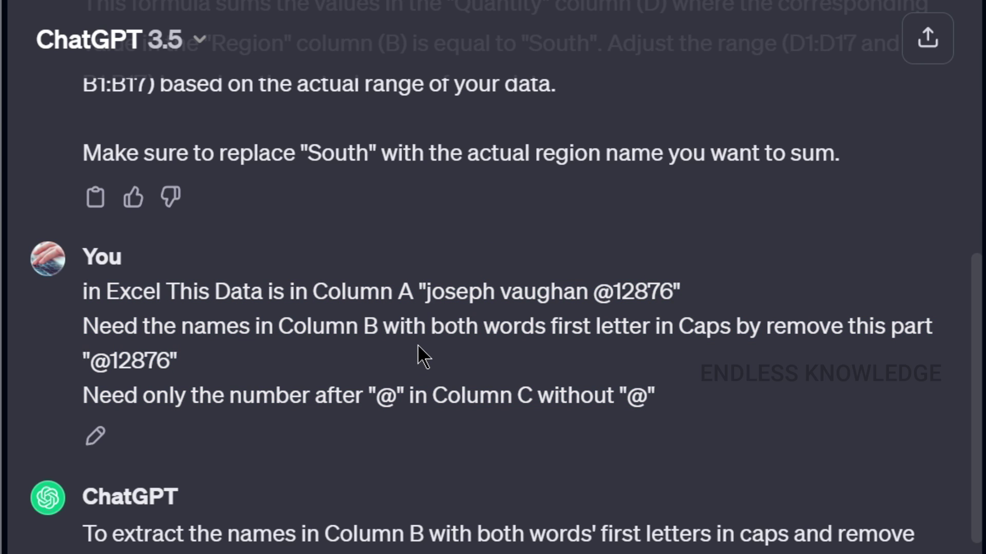
scroll(493, 442, down, 5)
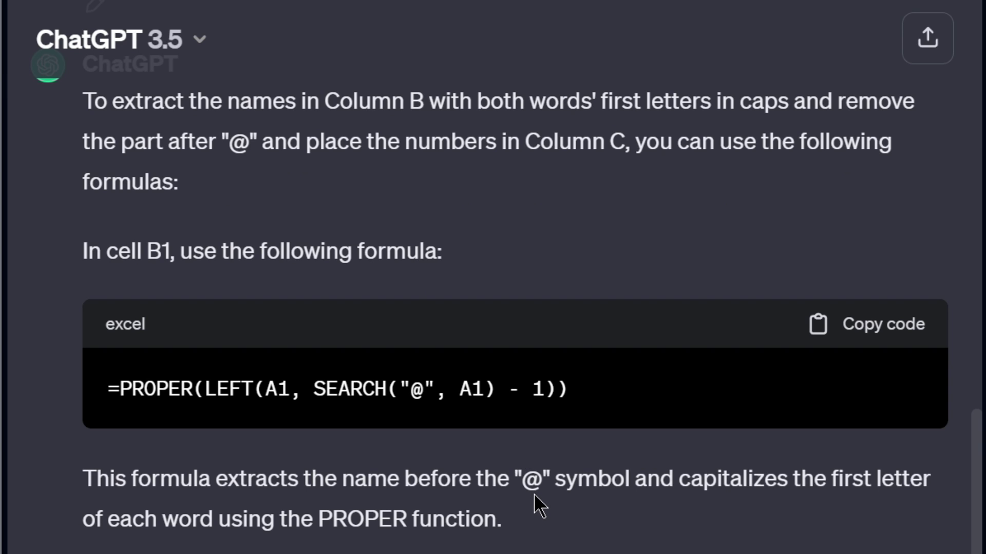
scroll(534, 496, down, 3)
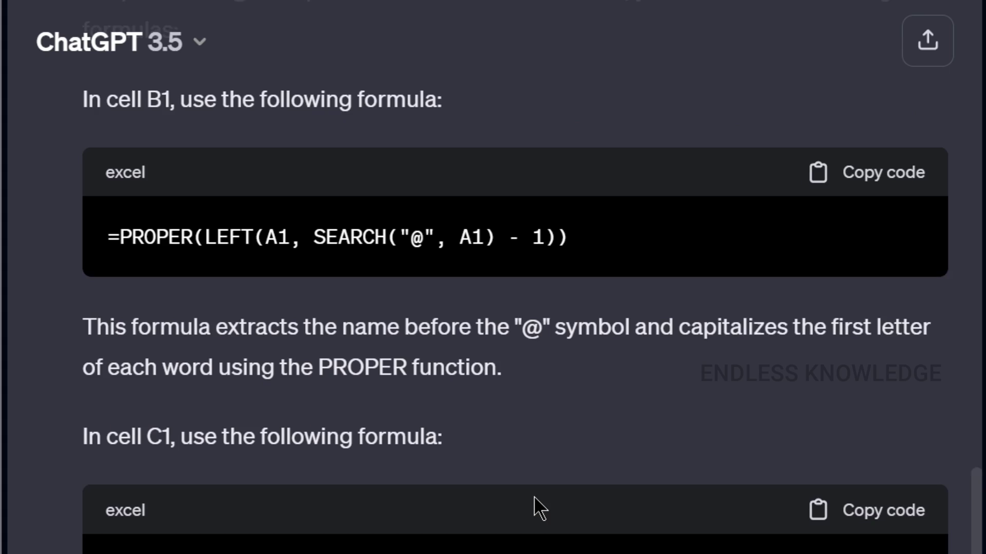
scroll(534, 496, up, 7)
scroll(534, 496, up, 2)
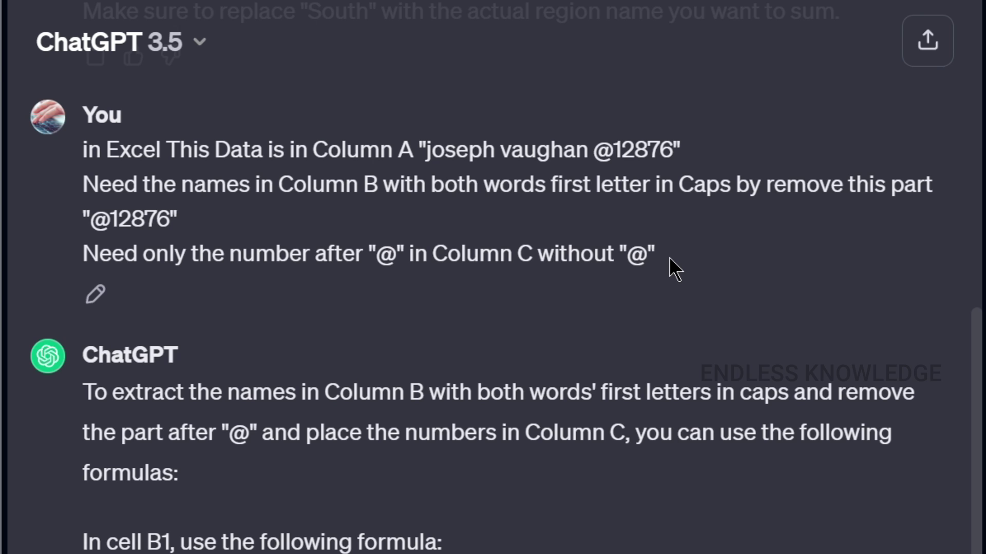
scroll(669, 257, down, 4)
scroll(589, 227, up, 1)
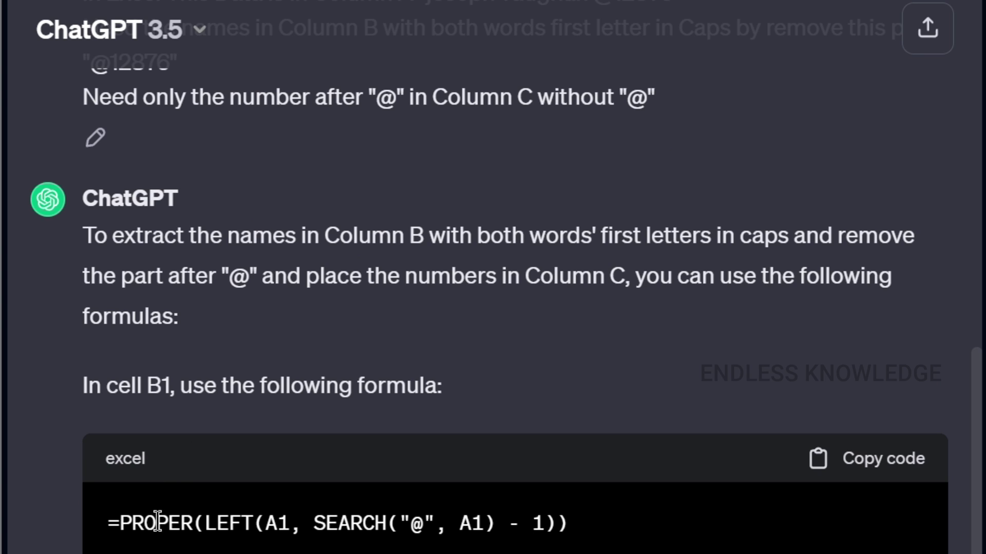
scroll(154, 521, down, 5)
scroll(235, 442, up, 2)
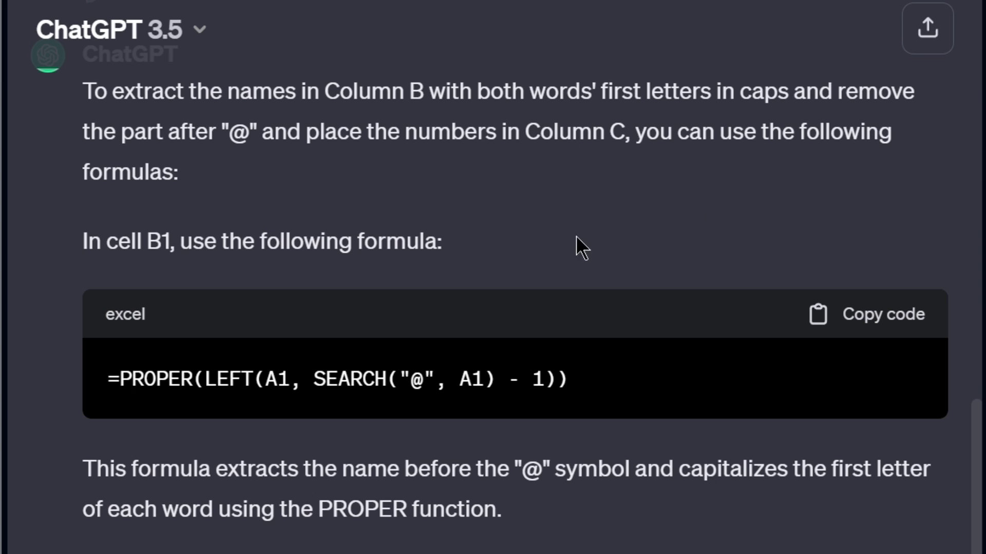
Copy the =PROPER(LEFT(A1, SEARCH("@", A1) - 1)) formula block
click(906, 315)
scroll(678, 326, up, 6)
scroll(673, 315, up, 3)
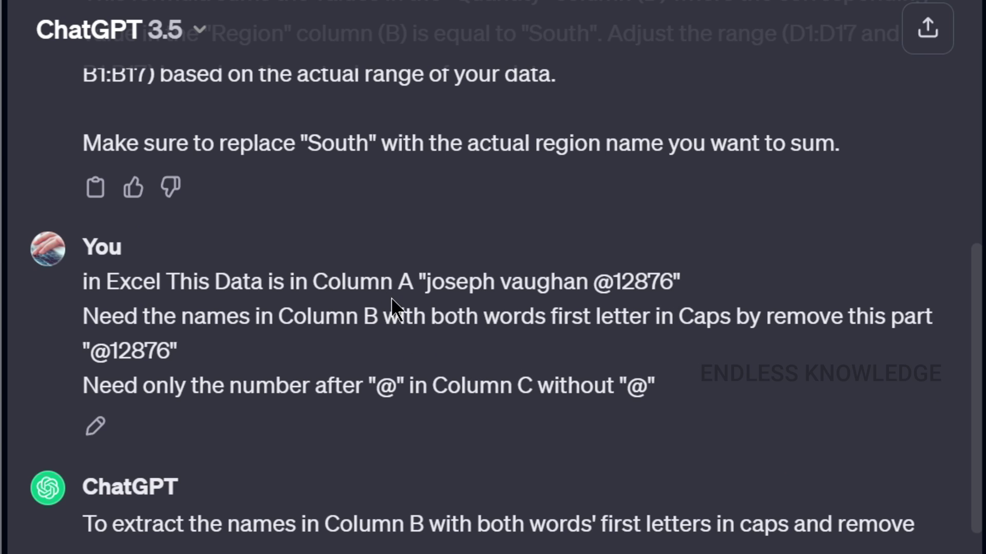
scroll(407, 291, down, 9)
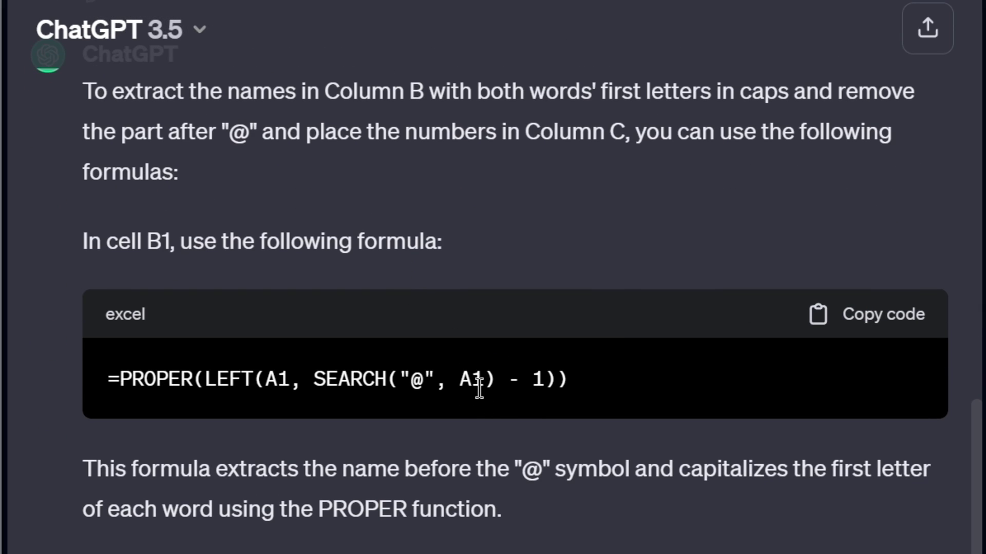
Paste the PROPER name formula into B2 and change both A1 references to A2
click(873, 318)
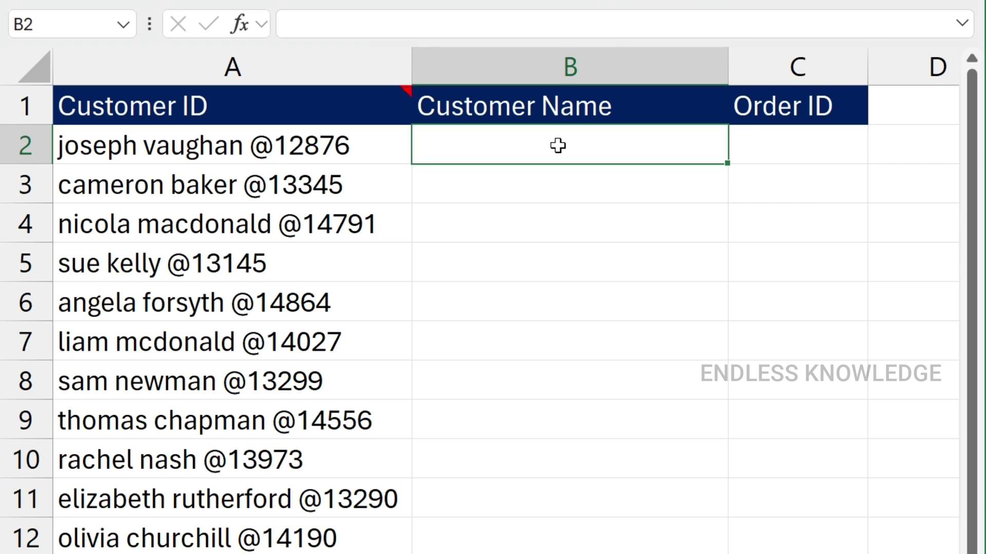
key(ctrl+v)
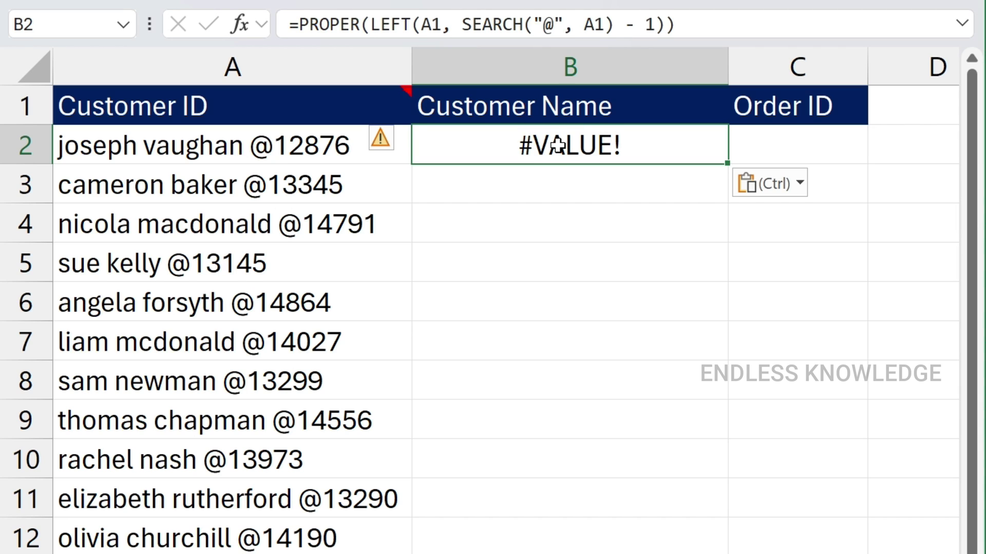
double_click(638, 154)
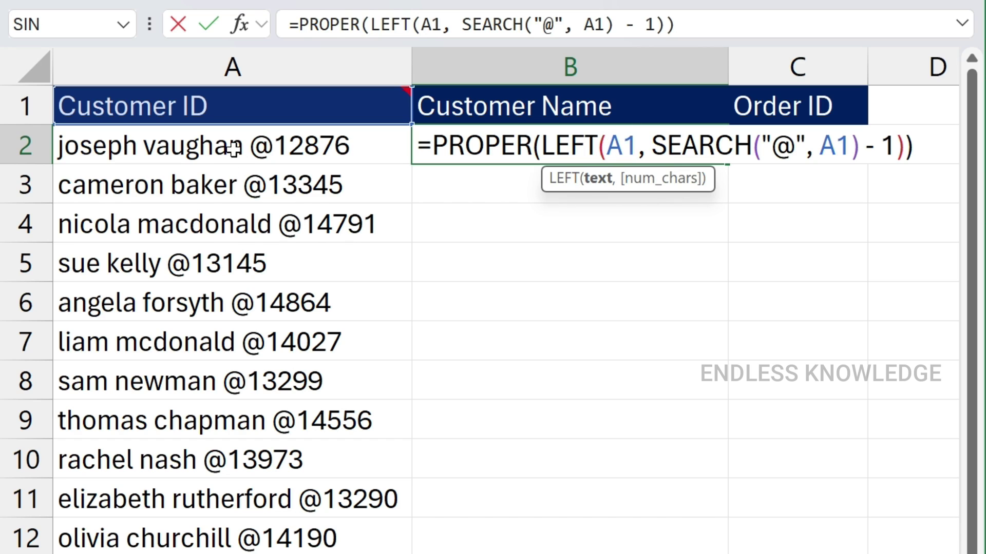
double_click(618, 146)
click(351, 143)
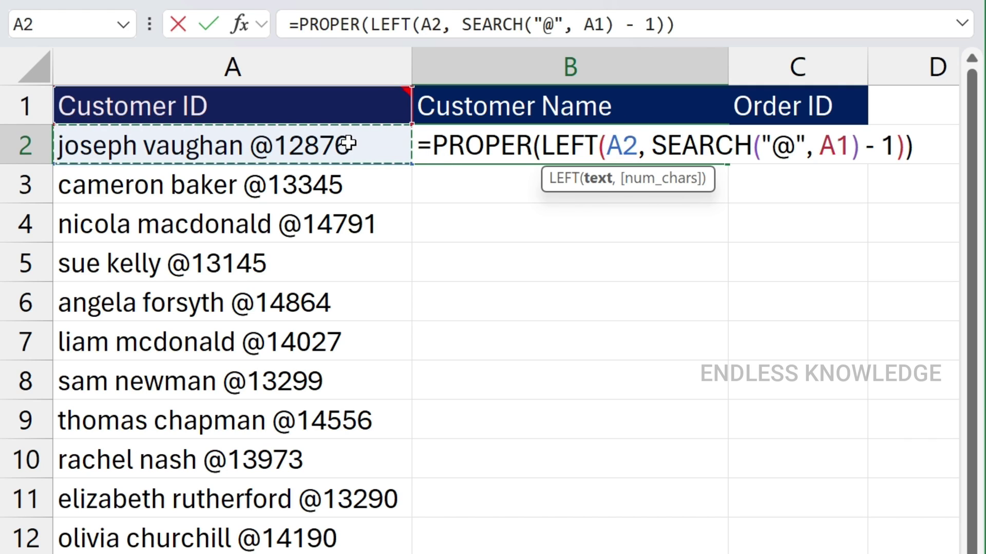
double_click(835, 144)
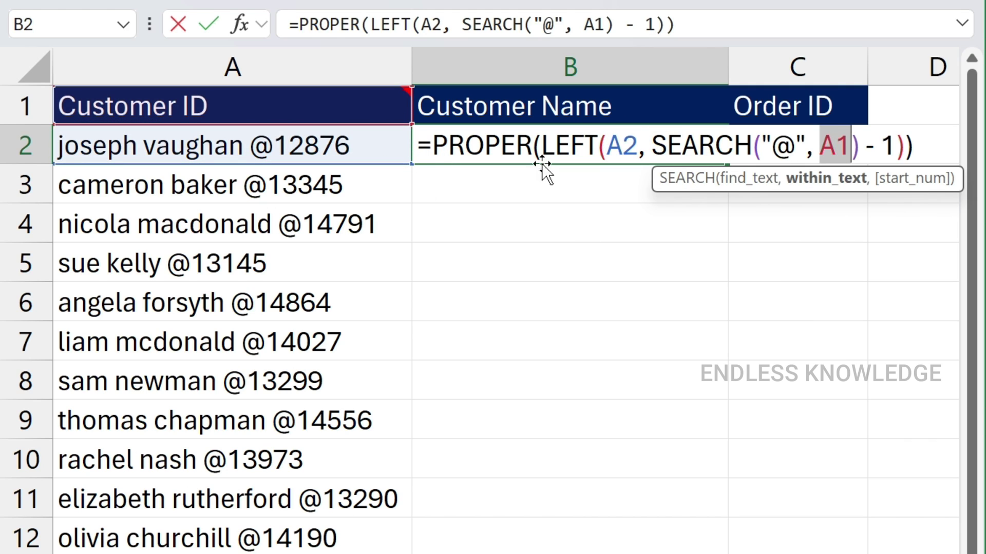
click(210, 144)
key(Return)
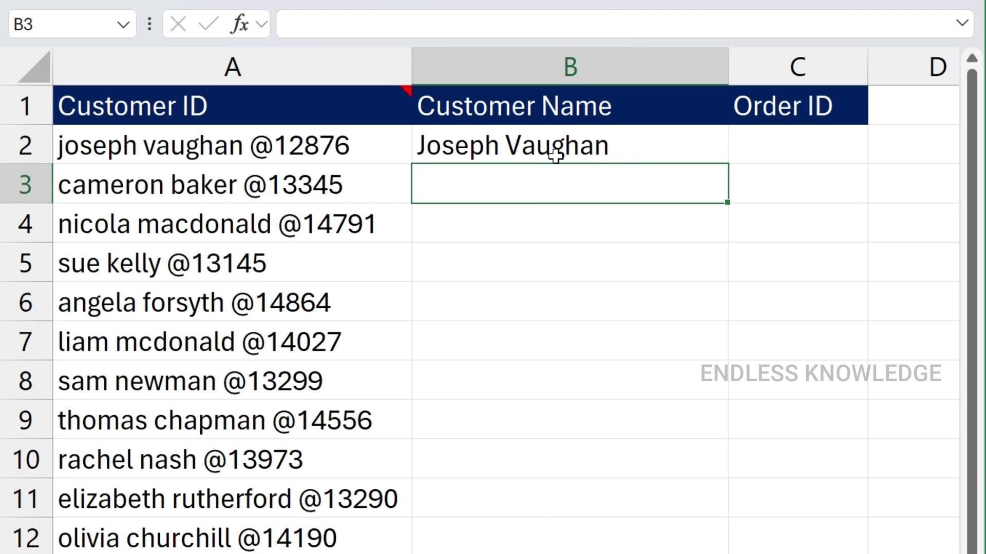
Fill the B2 name formula down the Customer Name column
click(649, 145)
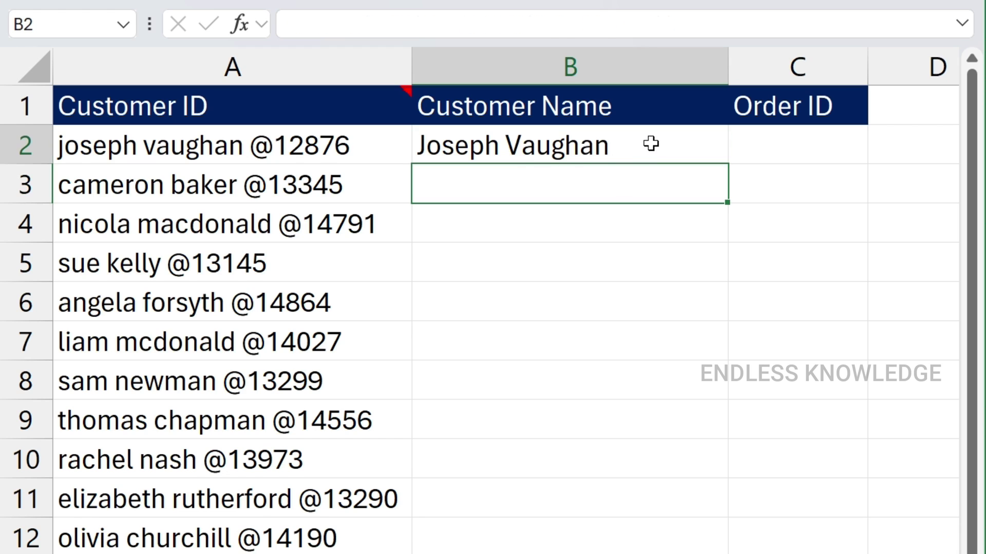
double_click(727, 163)
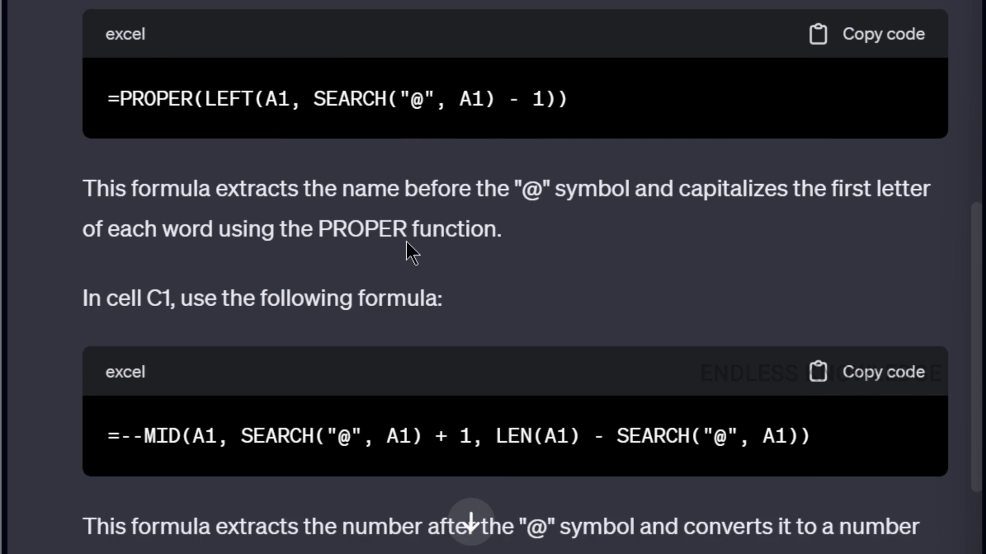
scroll(406, 240, down, 4)
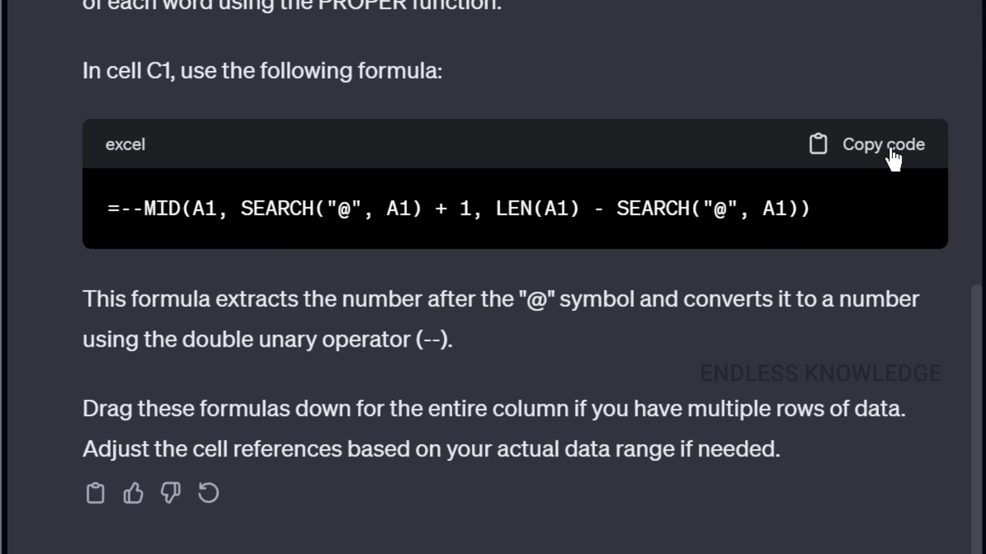
Paste ChatGPT's --MID formula into C2 and change all four A1 references to A2
click(832, 149)
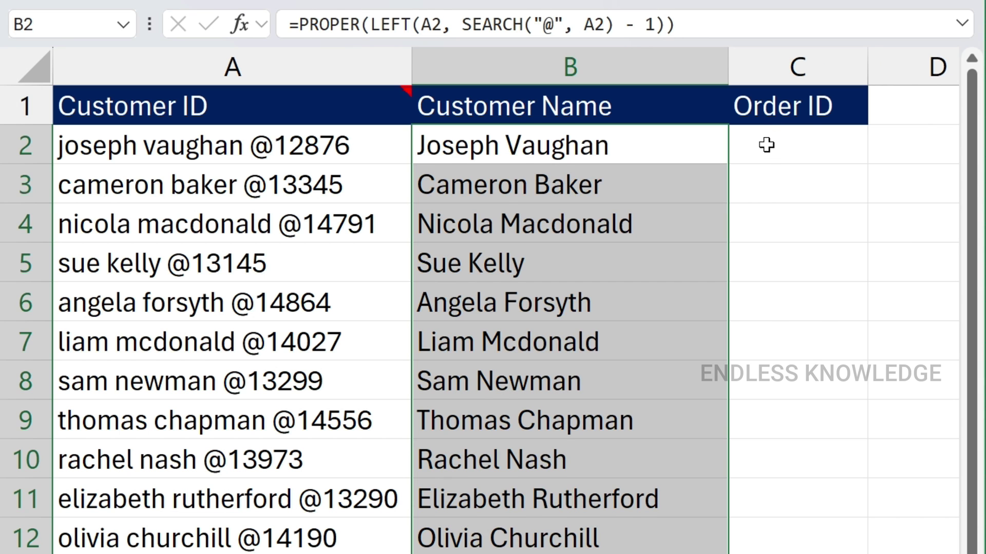
click(766, 145)
key(ctrl+v)
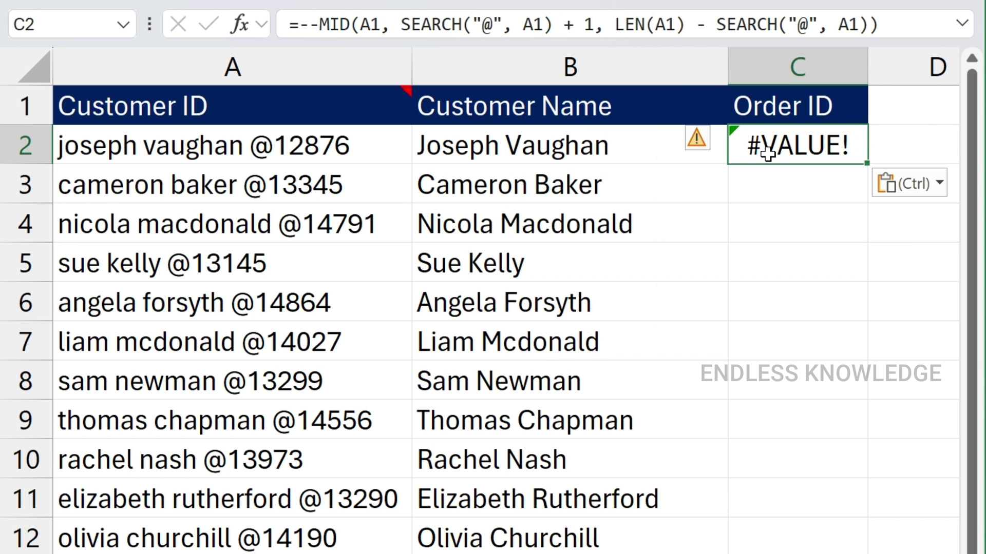
double_click(766, 146)
double_click(839, 149)
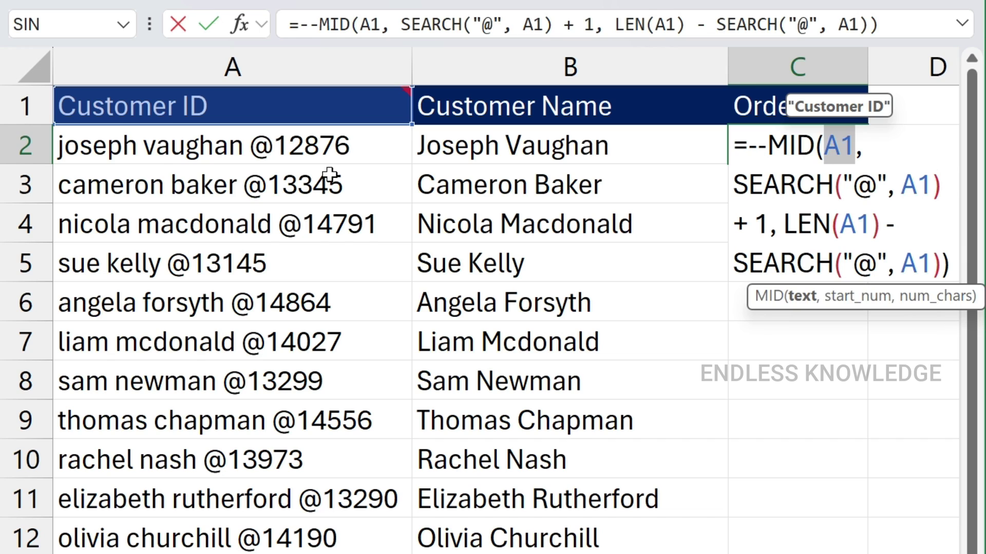
click(266, 154)
double_click(916, 186)
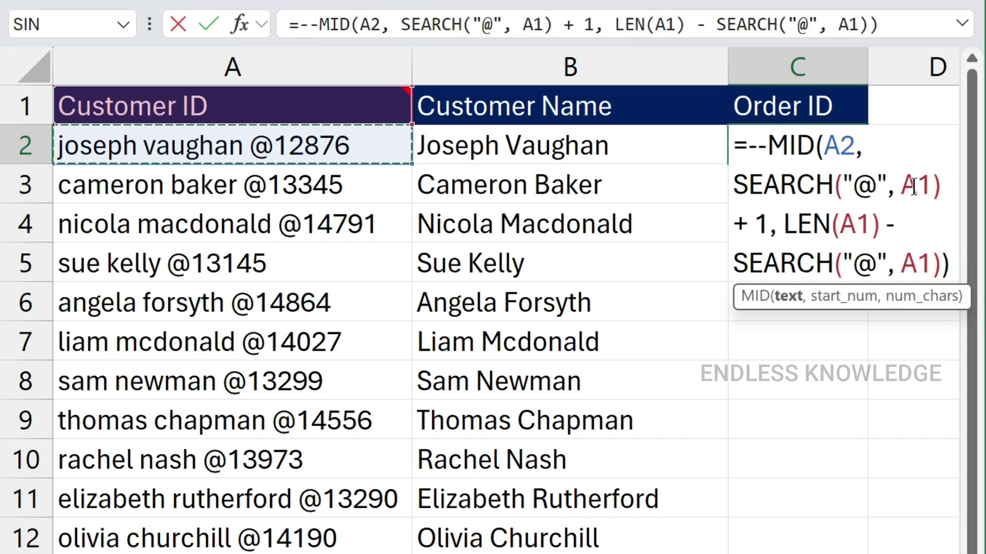
click(270, 149)
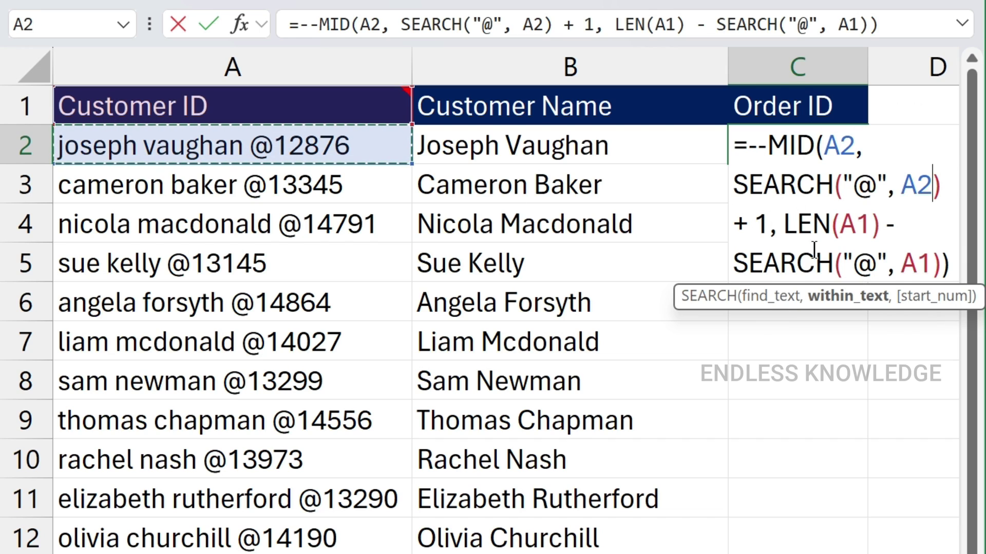
double_click(855, 225)
click(222, 143)
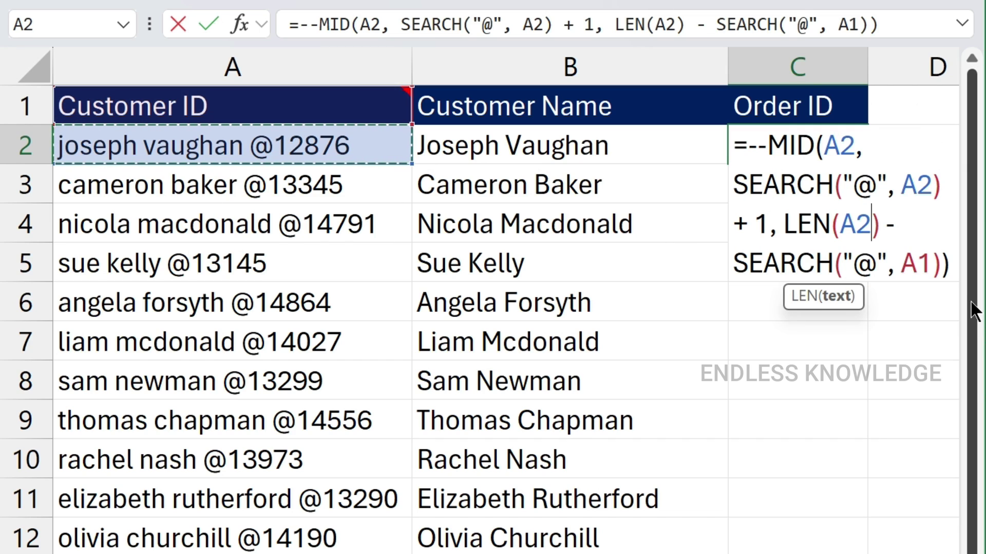
double_click(916, 263)
click(202, 146)
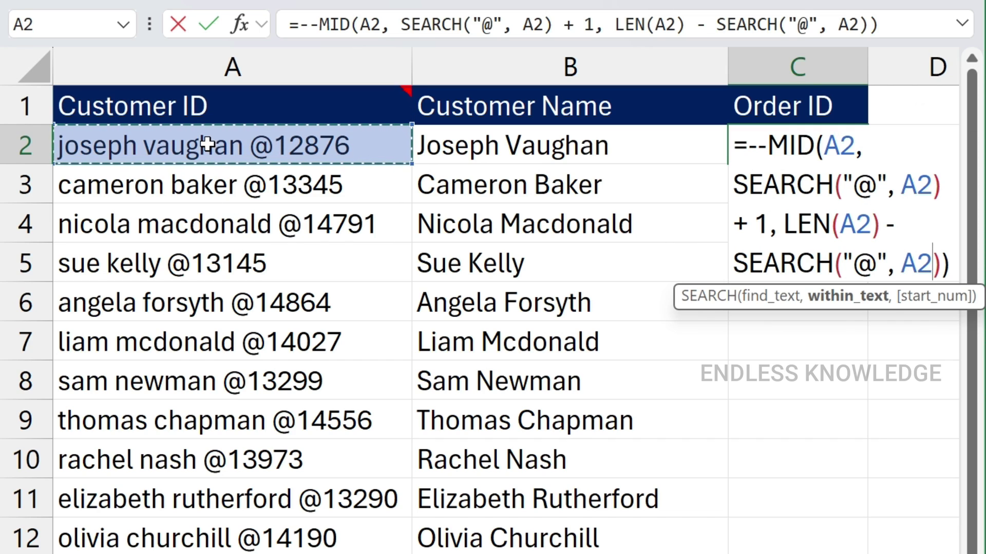
key(Return)
Fill the C2 order-number formula down the Order ID column
click(833, 152)
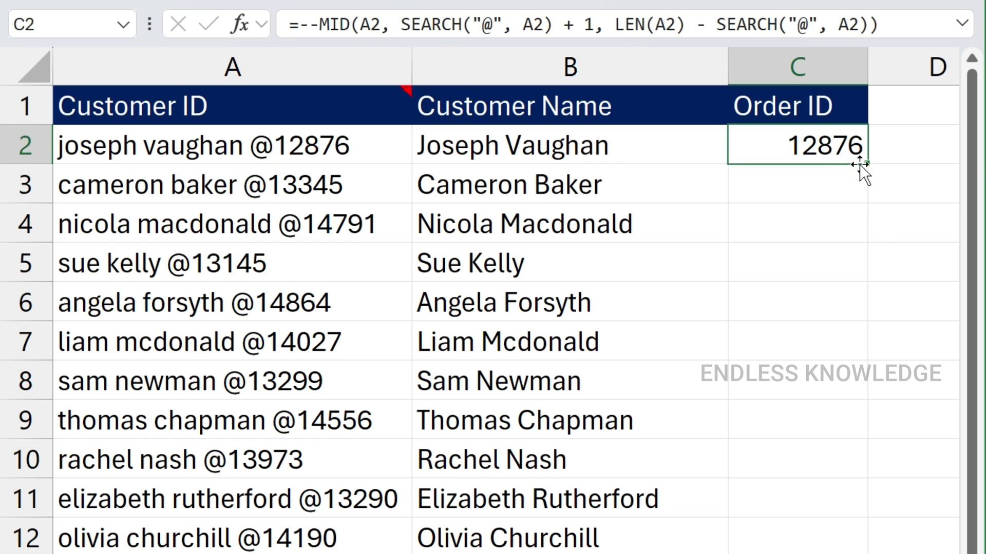
double_click(872, 163)
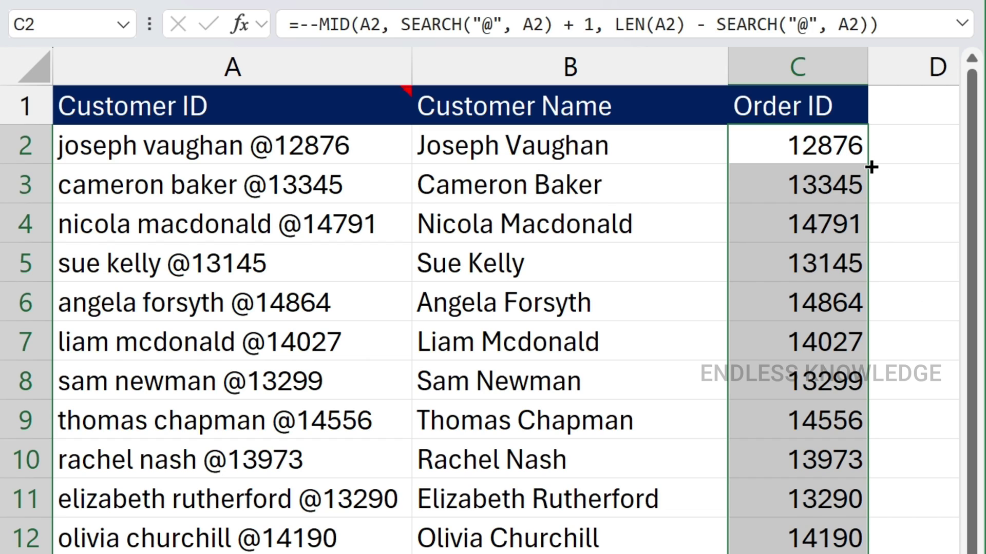
click(780, 156)
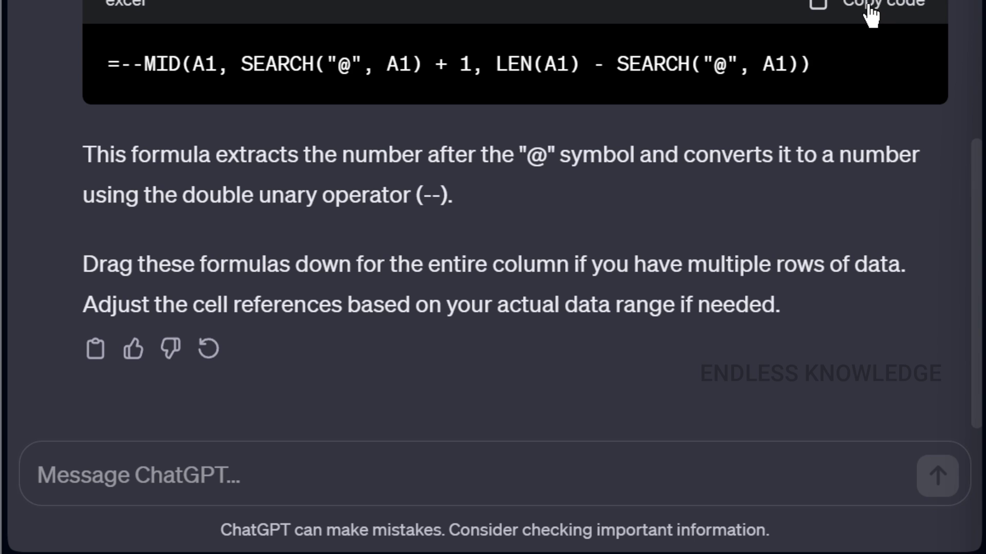
Send the MID formula with "explain this" and review the double unary explanation
click(871, 16)
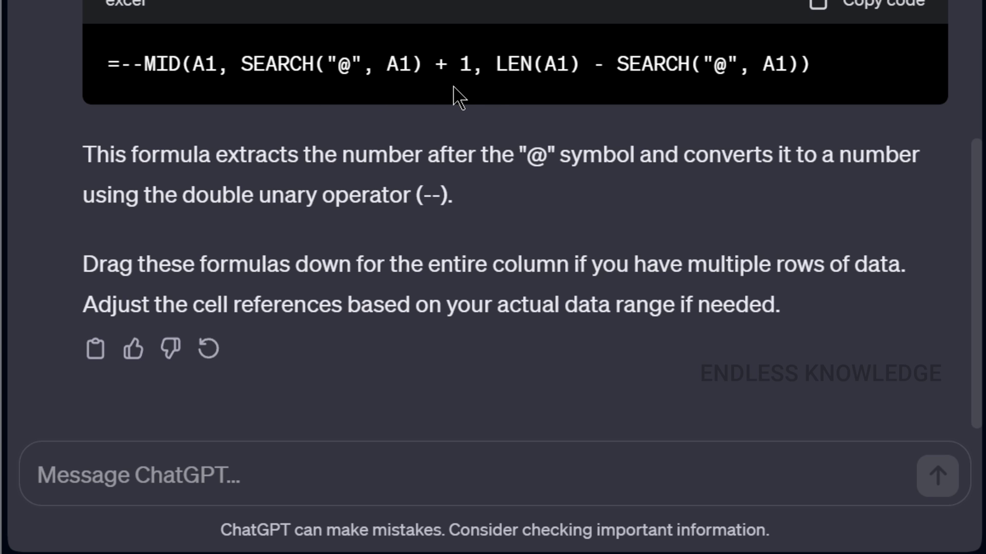
click(335, 486)
key(ctrl+v)
text(expl)
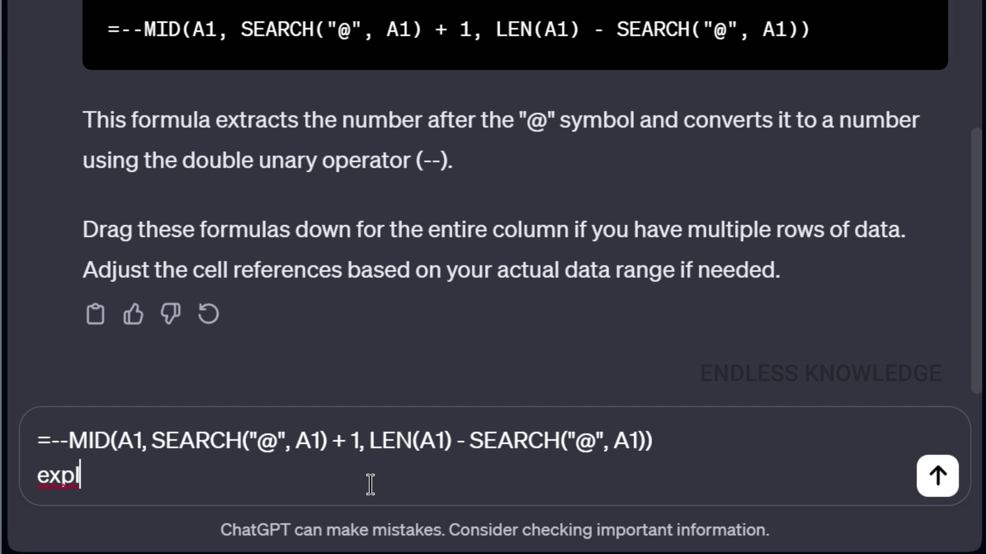
text(ain this)
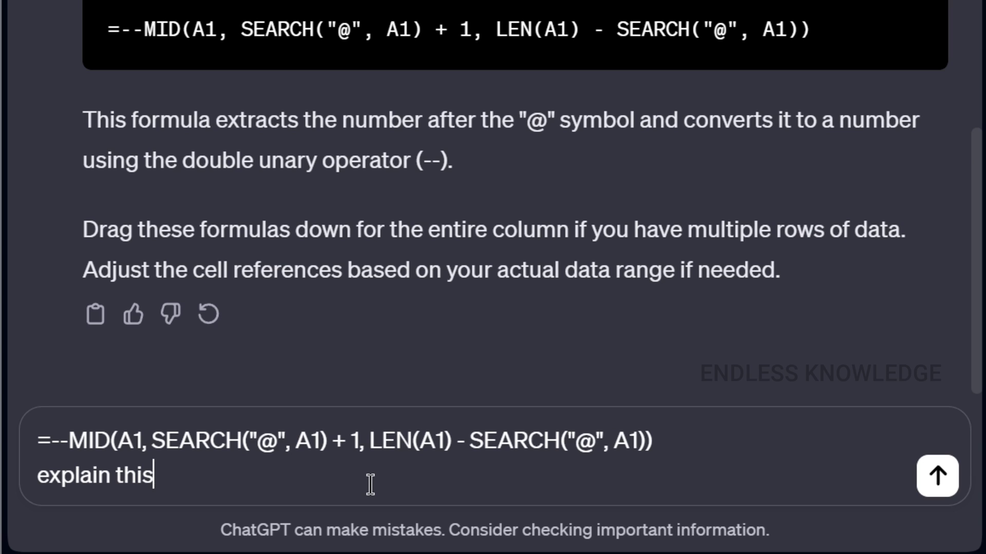
key(shift+Return)
key(BackSpace)
click(938, 475)
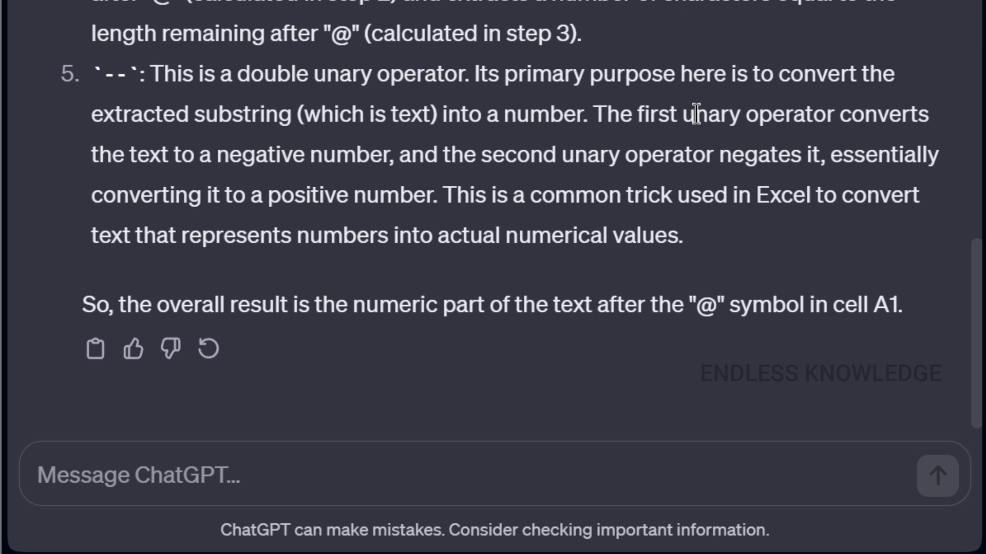
drag(105, 76, 125, 82)
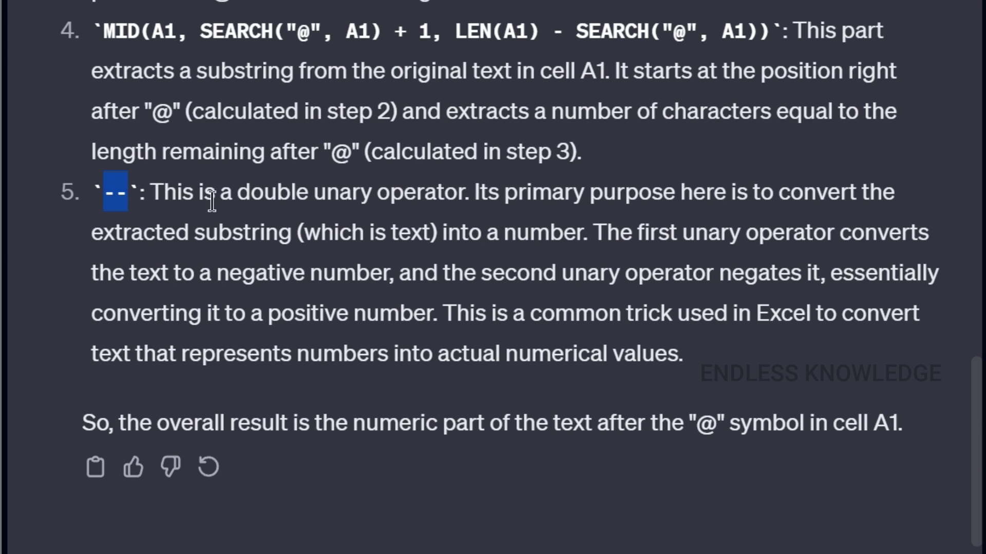
drag(691, 362, 101, 203)
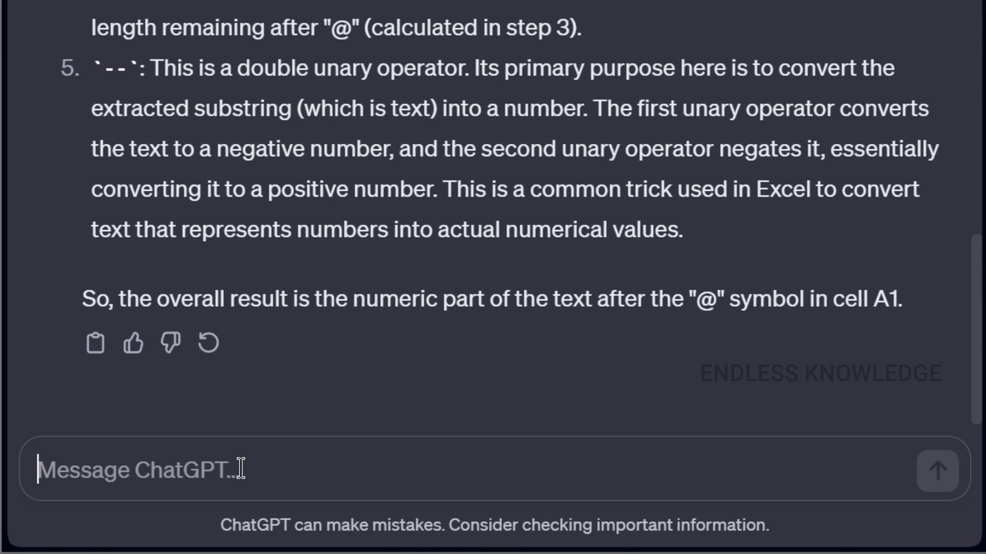
Send the Pass/Fail question and copy =IF(MIN(B2:F2) >= 35, "Pass", "Fail")
key(ctrl+v)
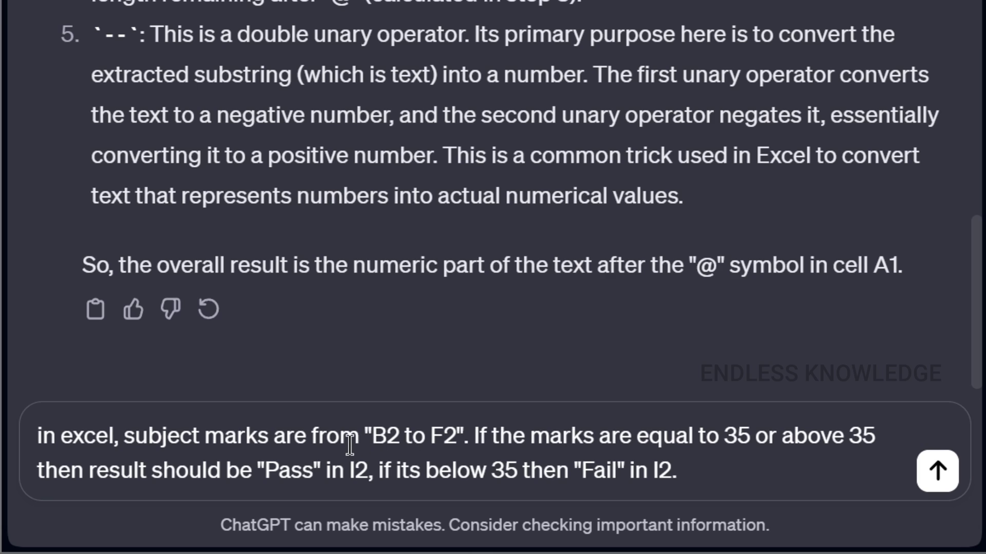
drag(347, 469, 364, 473)
click(713, 472)
click(925, 480)
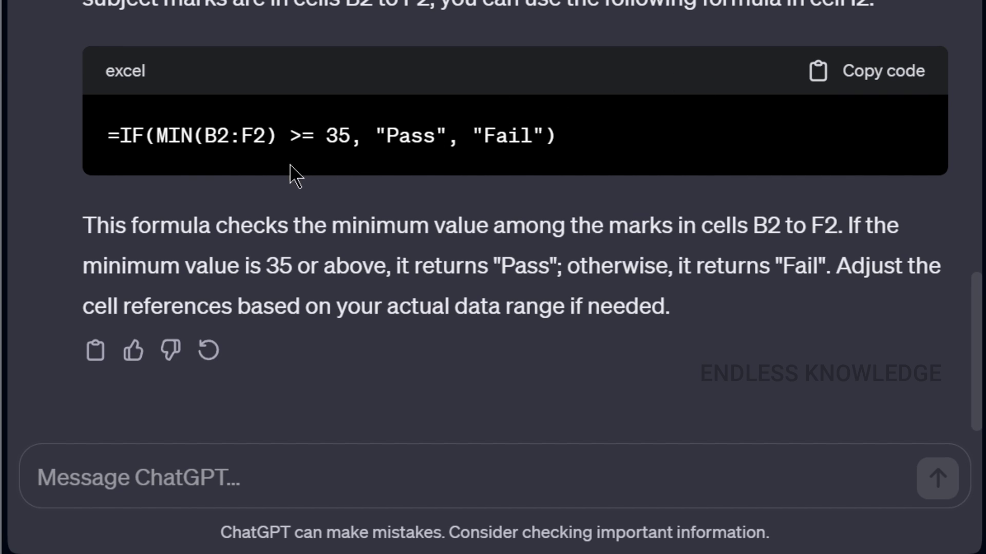
click(898, 75)
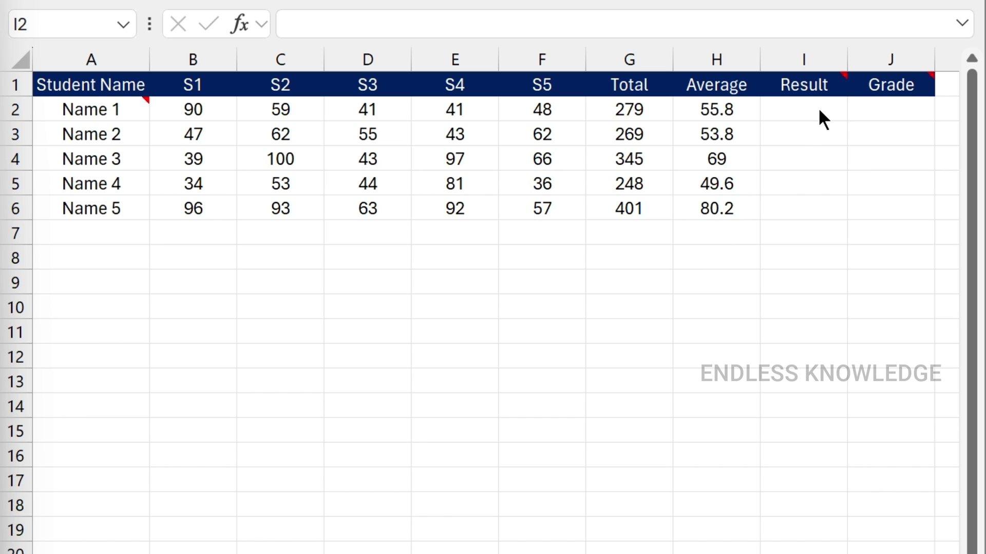
Paste the Pass/Fail IF formula into I2, fill it down to I6, and confirm Name 4 shows Fail
click(818, 107)
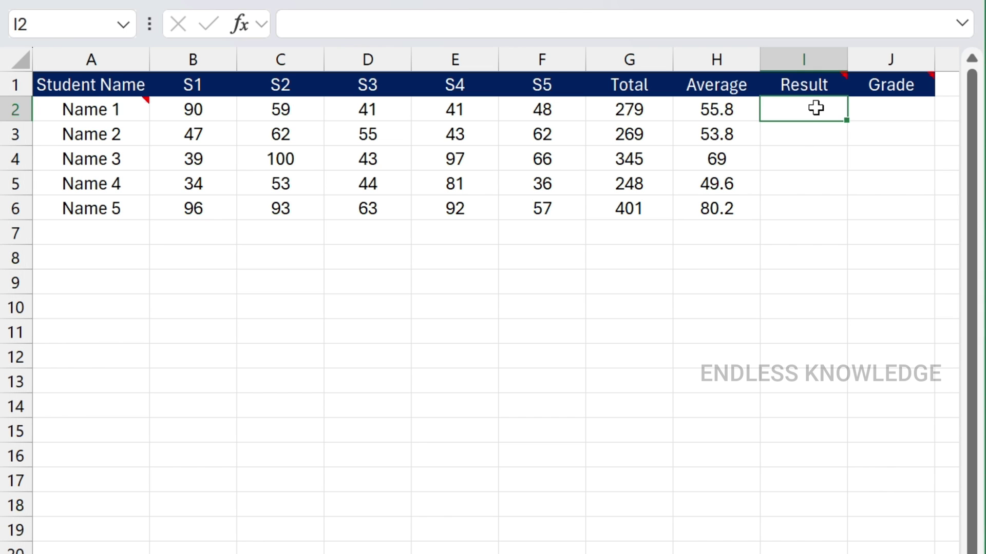
key(ctrl+v)
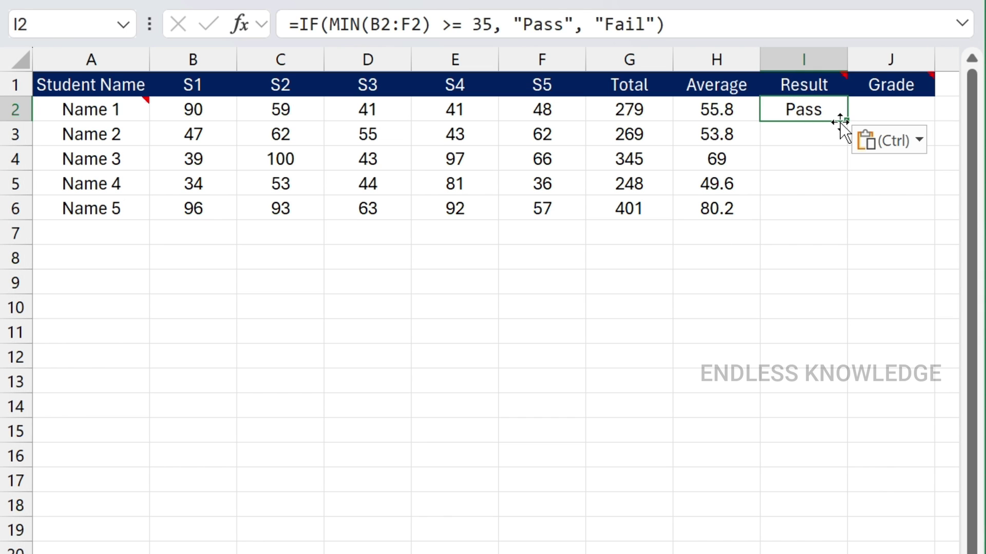
double_click(847, 122)
click(822, 181)
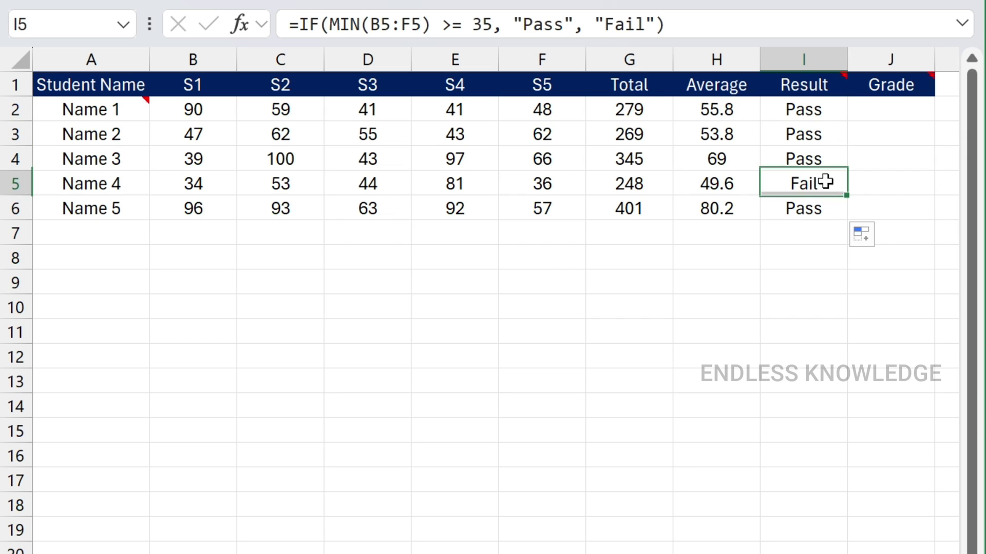
click(219, 183)
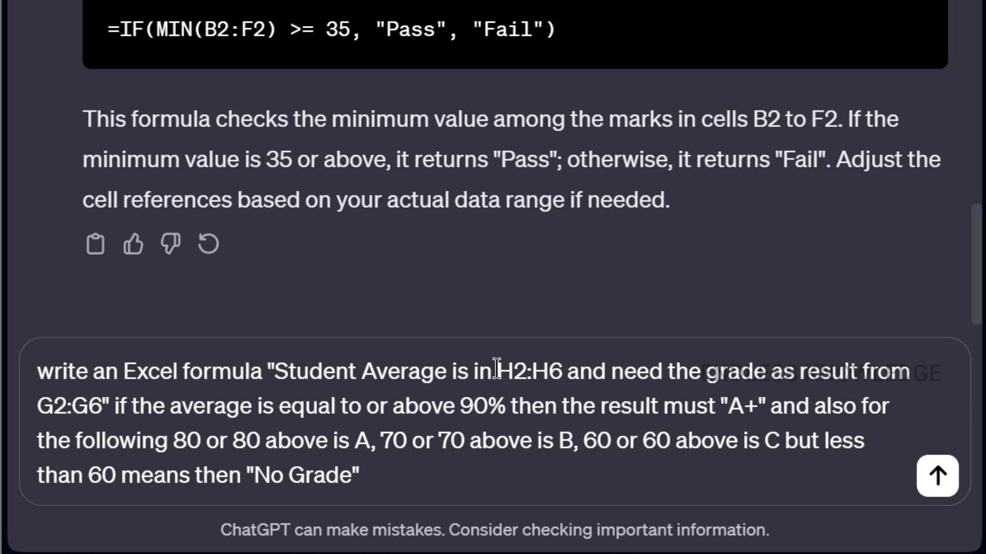
Send the prompt asking for a letter-grade formula based on the averages in H2:H6
drag(497, 370, 563, 371)
click(527, 371)
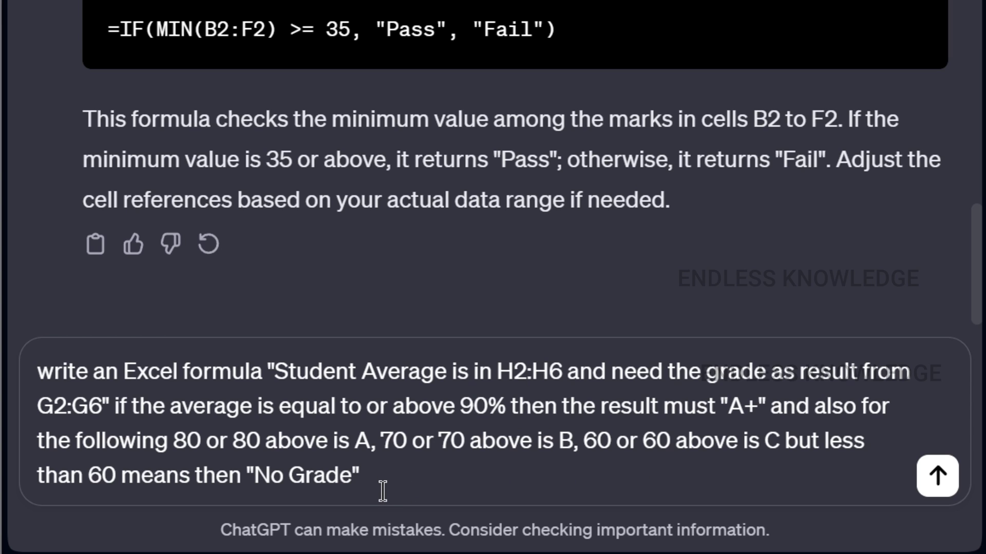
drag(400, 477, 33, 379)
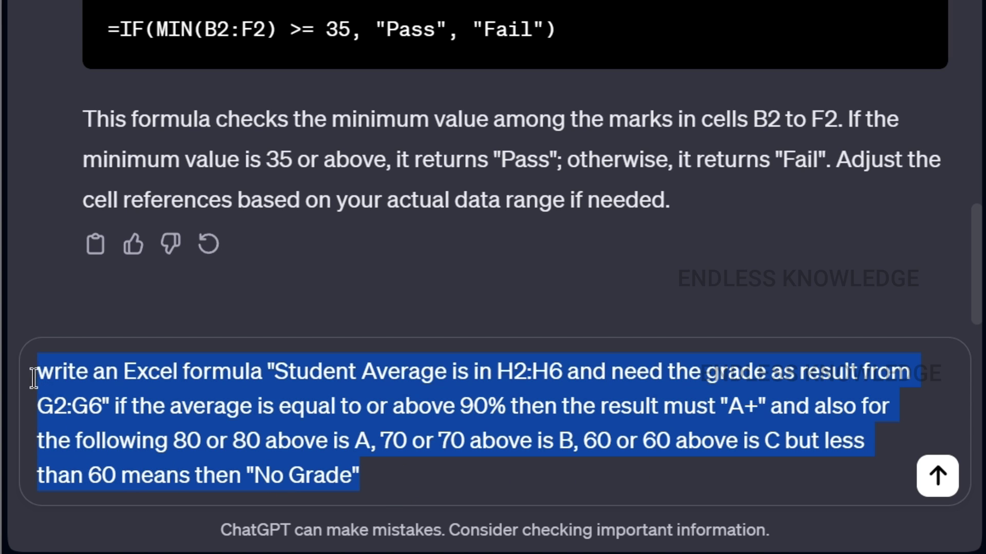
click(383, 477)
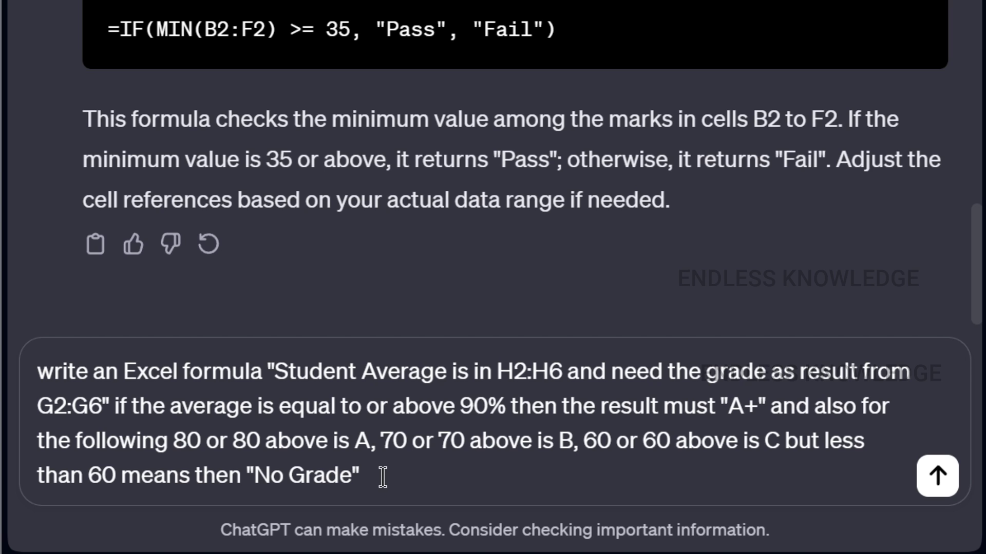
click(936, 476)
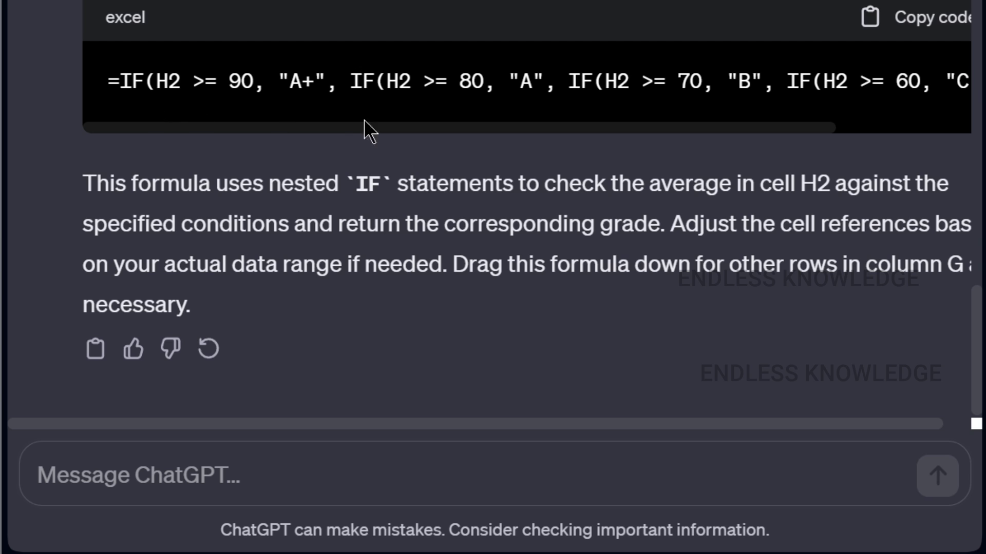
Copy the returned nested IF grade formula starting =IF(H2 >= 90, "A+"
drag(463, 425, 660, 426)
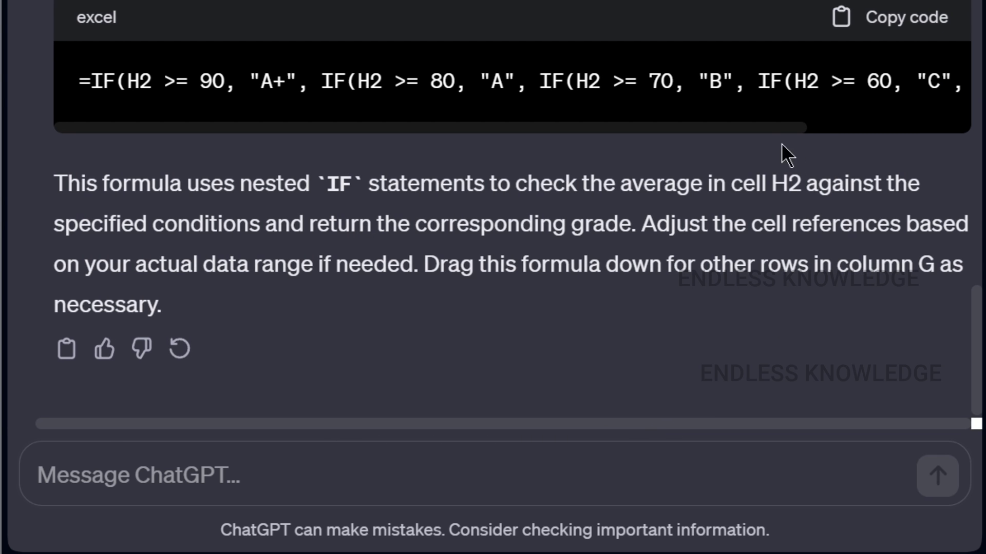
drag(748, 129, 543, 129)
click(879, 20)
Paste the nested IF grade formula into J2 and fill it down to J6
key(alt+Tab)
click(512, 108)
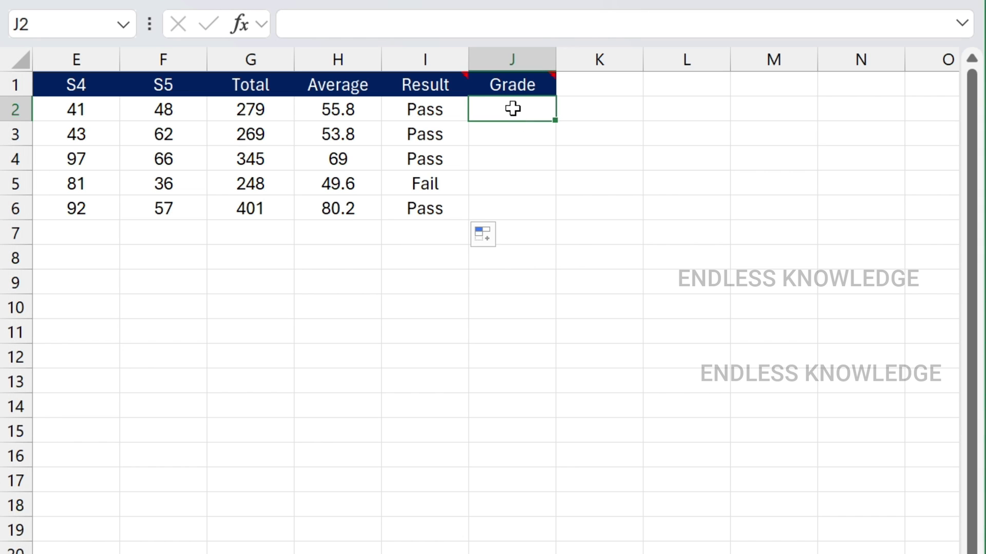
key(ctrl+v)
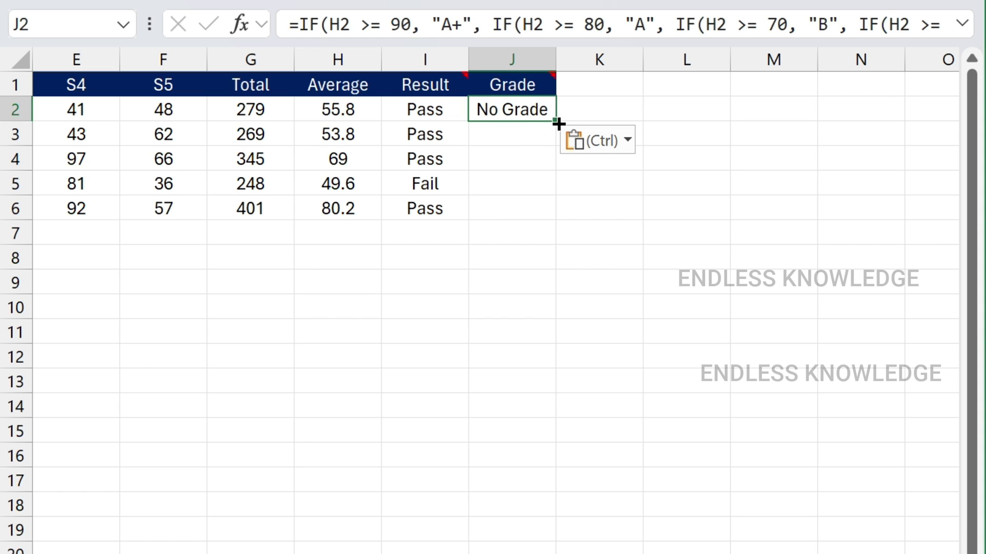
double_click(558, 122)
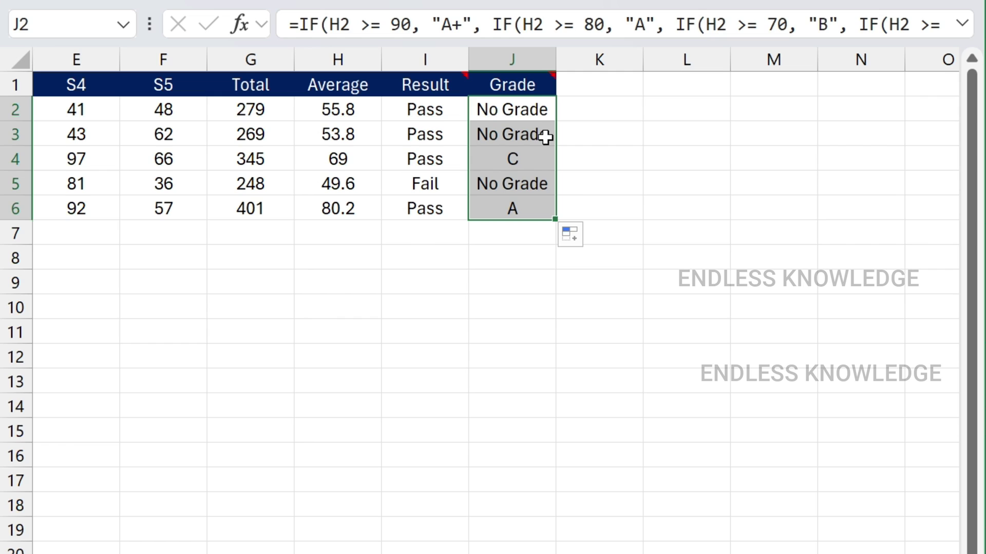
Check the grade formulas and results in J2:J6 against the averages in column H
click(530, 160)
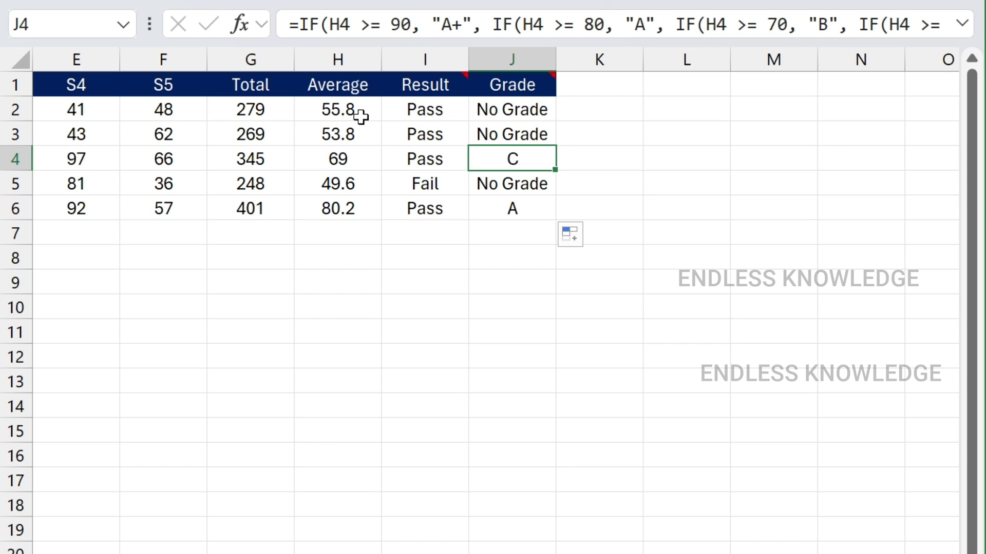
drag(537, 110, 534, 130)
click(343, 163)
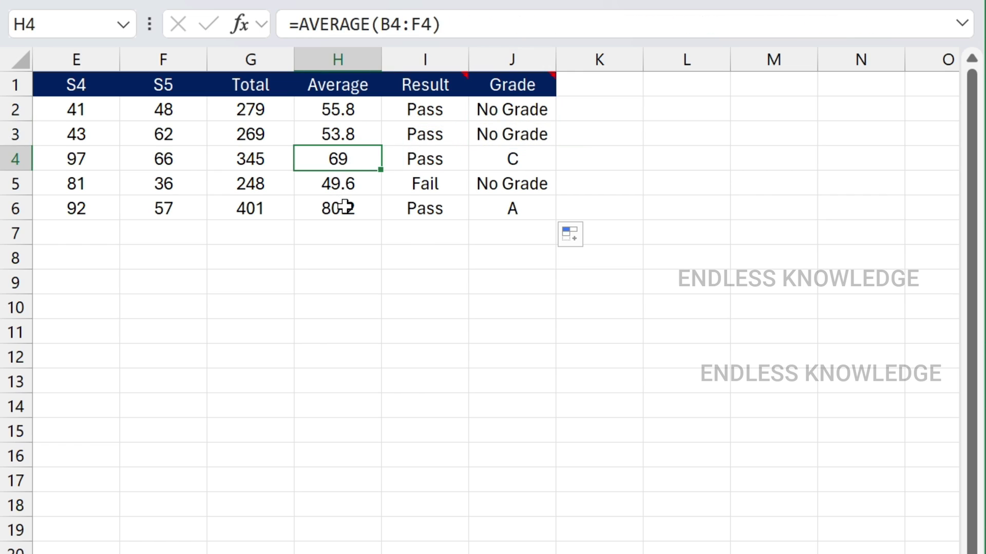
click(353, 210)
click(515, 212)
click(527, 162)
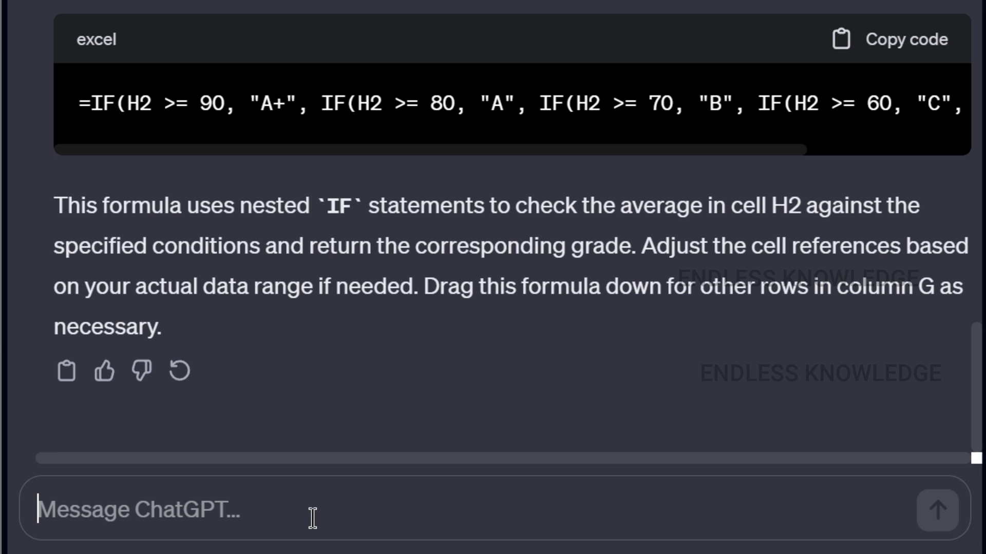
Send the request for a fake sales dataset for VLOOKUP practice
key(ctrl+v)
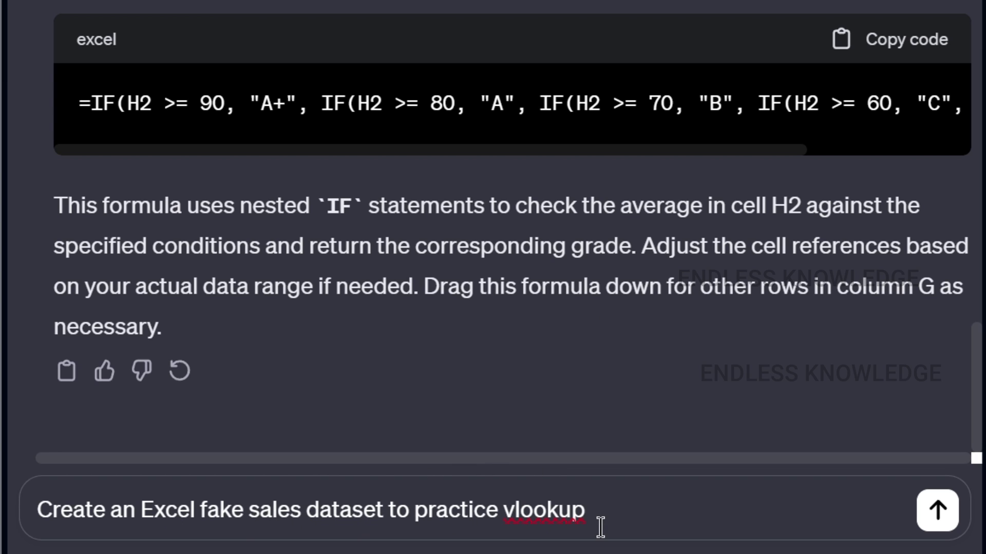
click(944, 519)
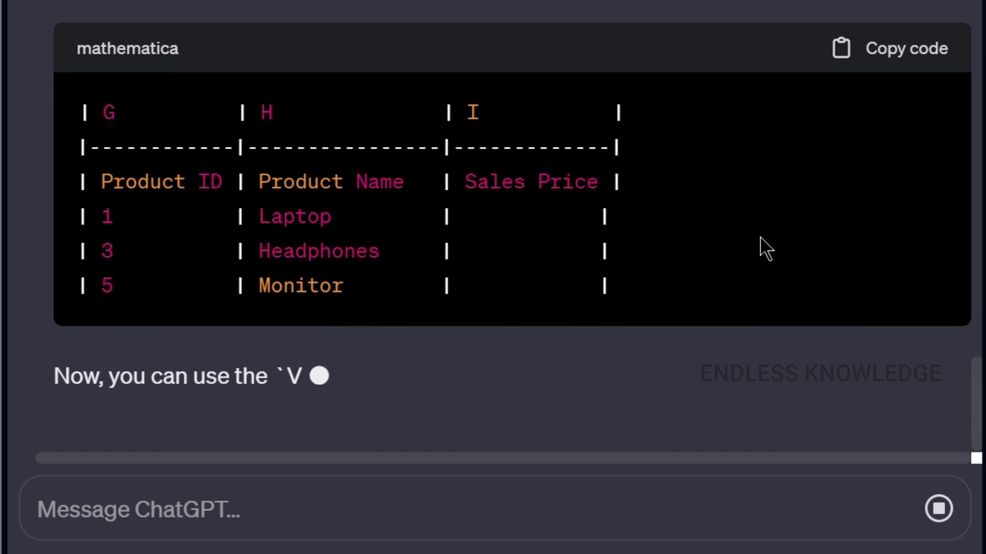
scroll(765, 249, up, 20)
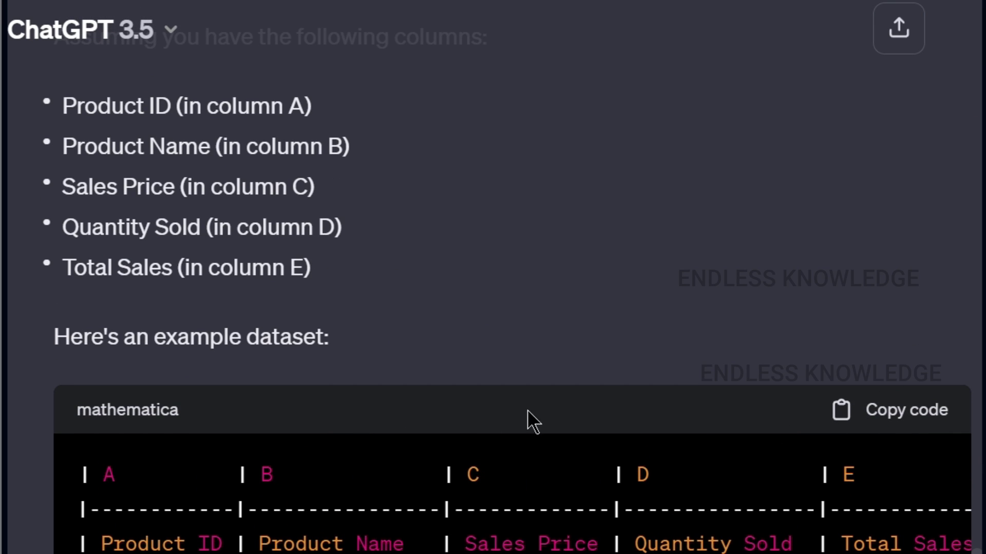
scroll(497, 354, down, 15)
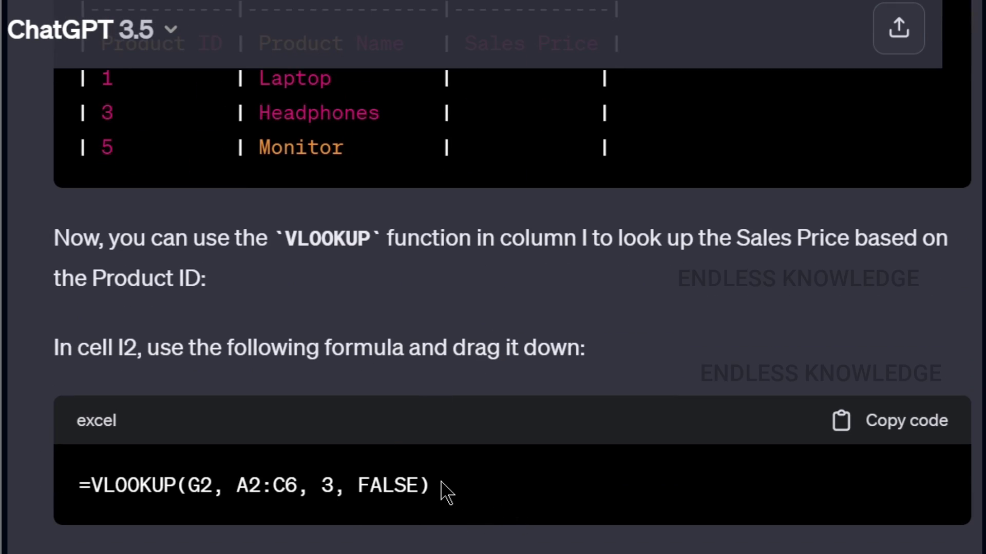
Copy the example sales dataset and paste it into the empty sheet
scroll(578, 493, up, 15)
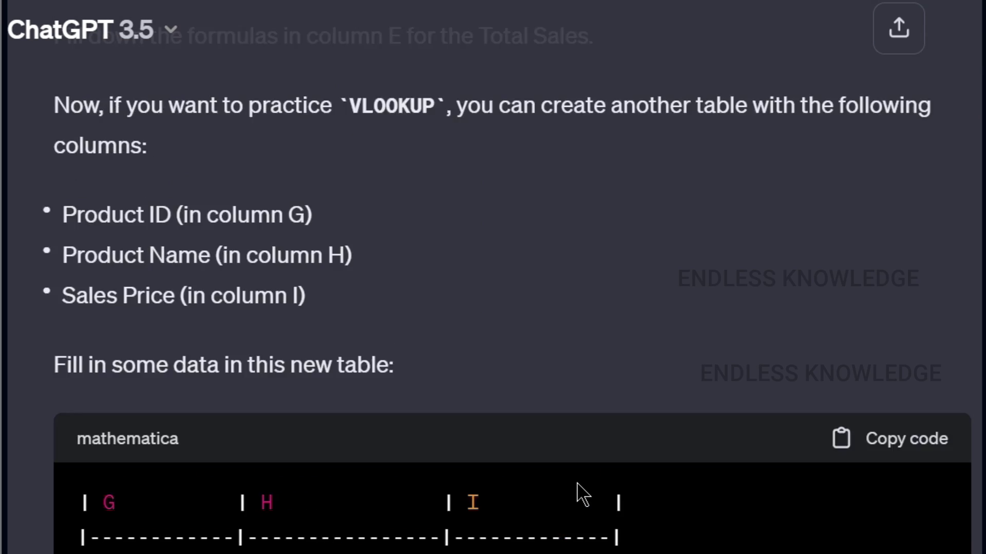
scroll(719, 475, up, 3)
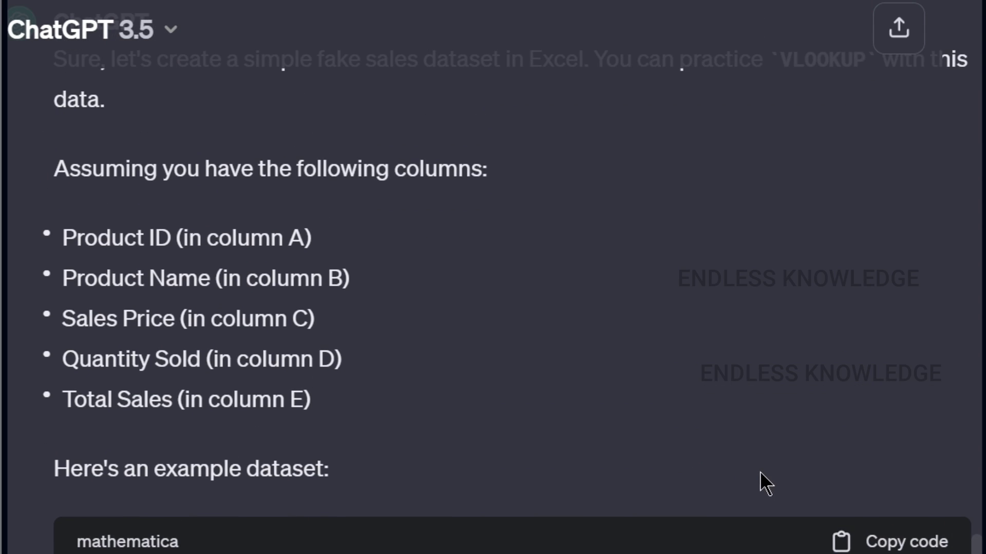
scroll(831, 462, down, 3)
click(903, 405)
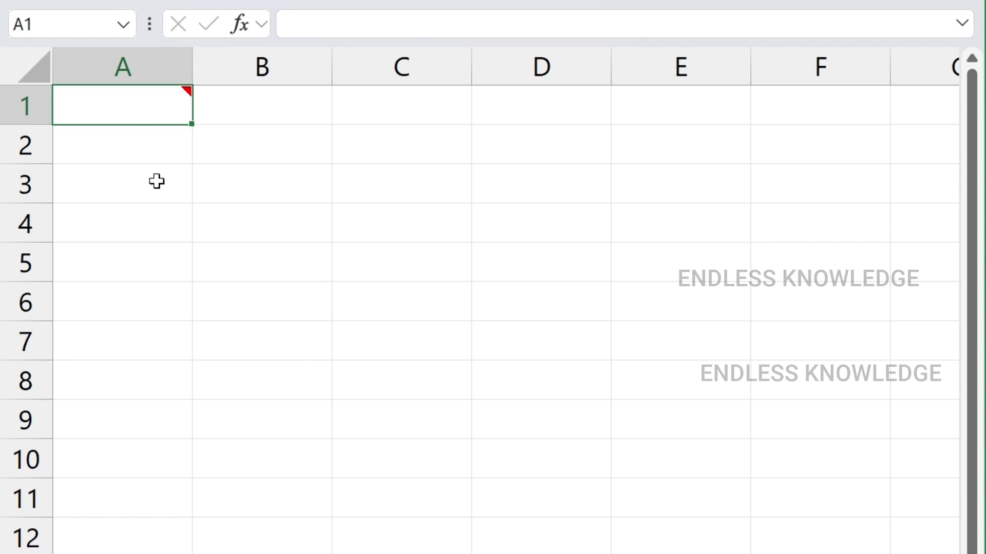
key(ctrl+v)
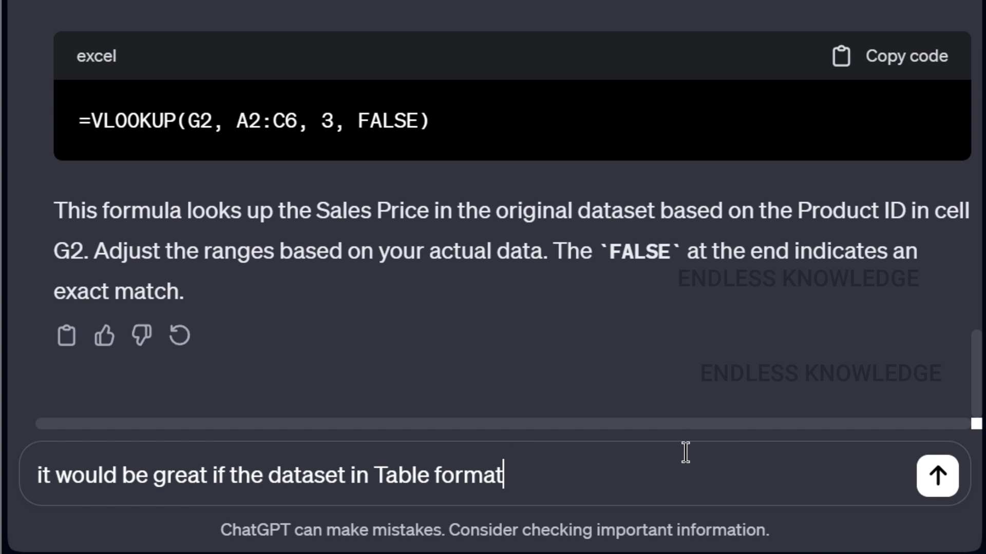
Send the table-format follow-up and select the returned Sales Data Table (Table1) rows
click(937, 475)
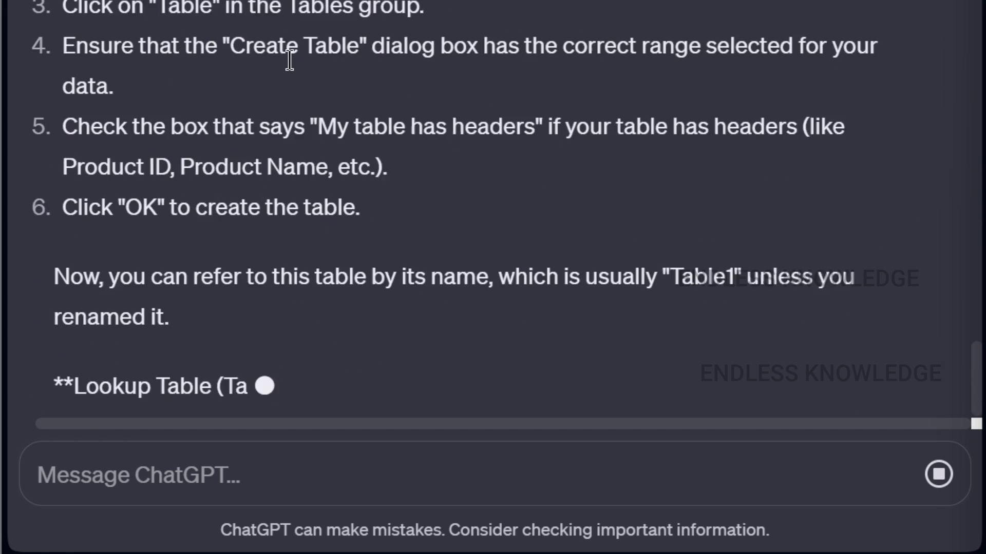
scroll(160, 1, up, 8)
scroll(163, 2, up, 5)
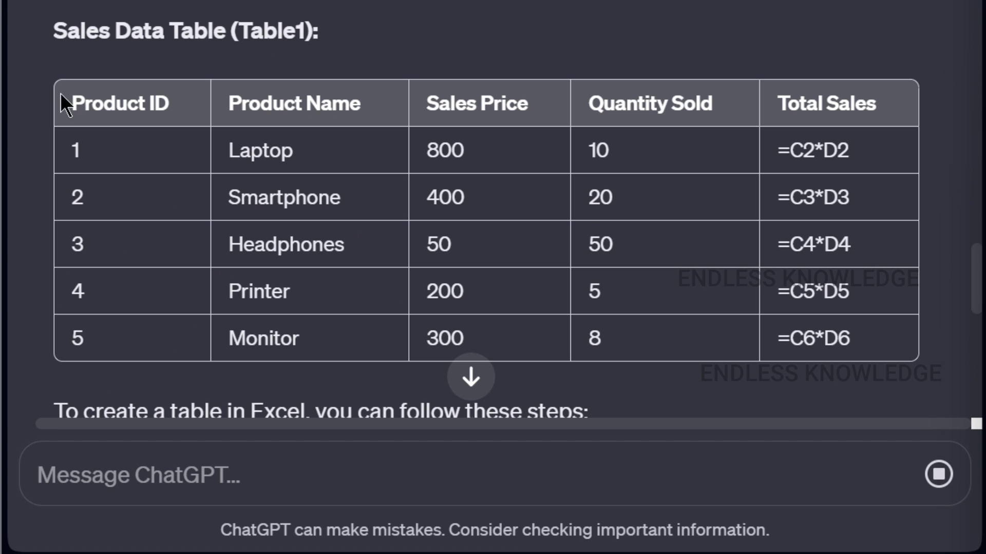
drag(60, 97, 867, 353)
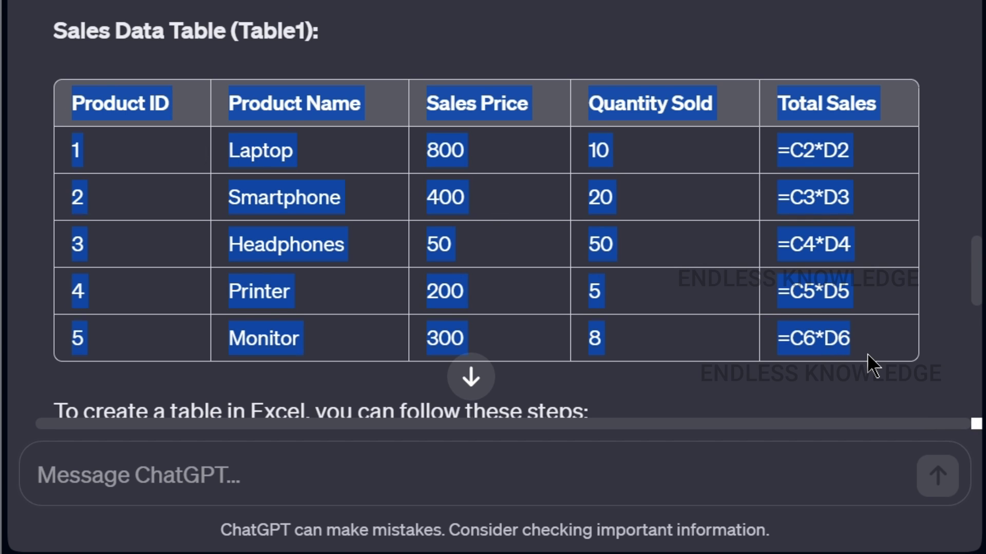
key(alt+Tab)
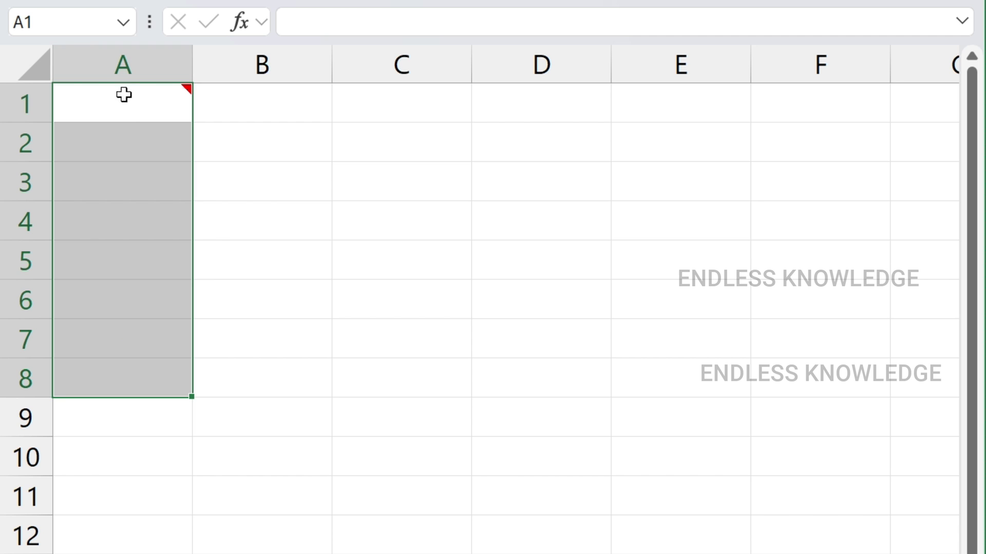
Paste the five-product sales table into the sheet starting at A1
key(Down)
click(128, 95)
key(ctrl+shift+Down)
click(128, 94)
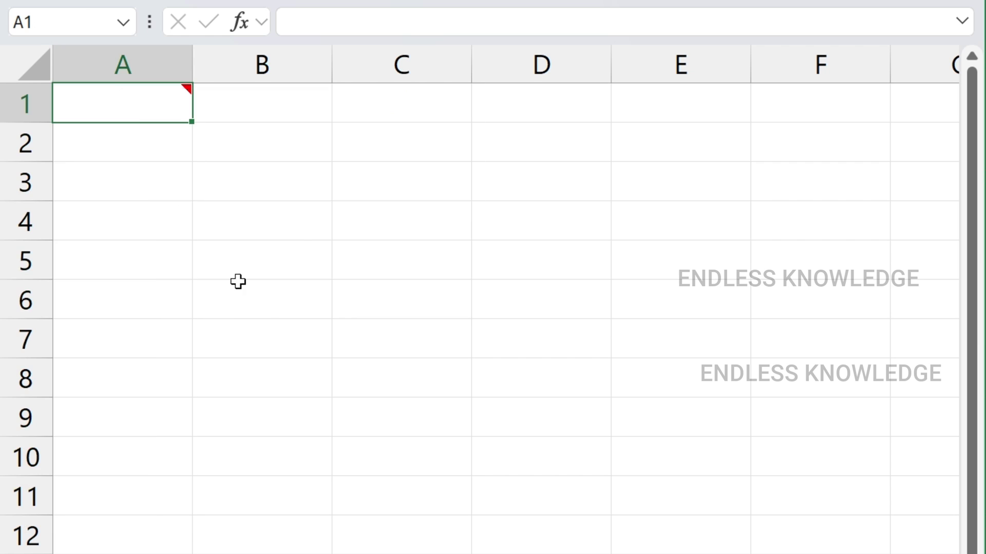
key(ctrl+v)
Clear the dark pasted formatting from A1:E6 with Clear Formats
mouse_move(215, 129)
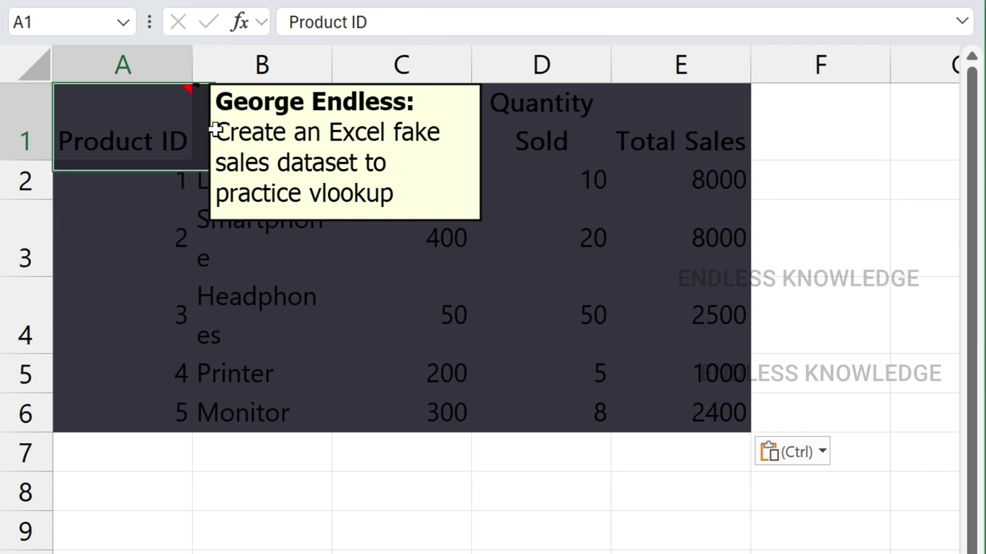
drag(188, 129, 649, 402)
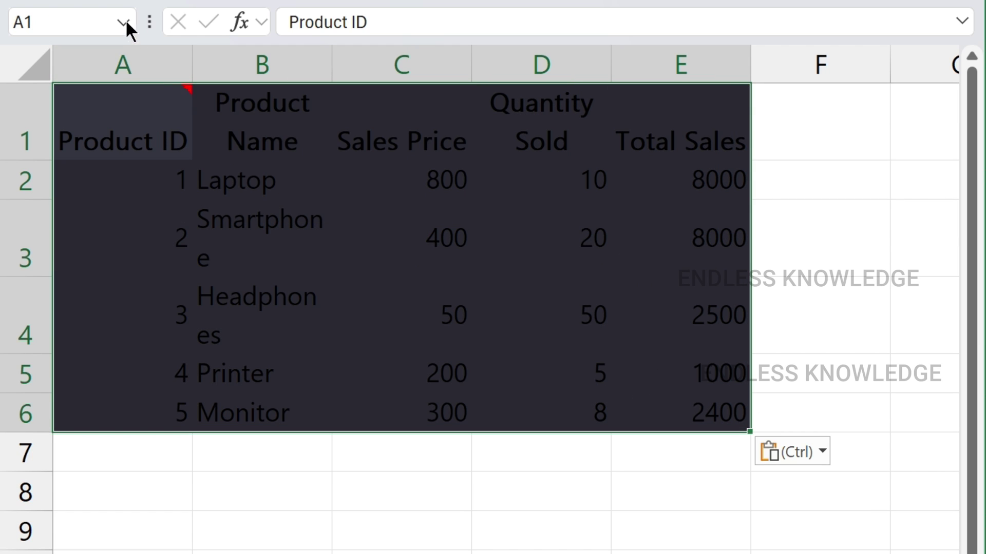
click(132, 3)
click(651, 71)
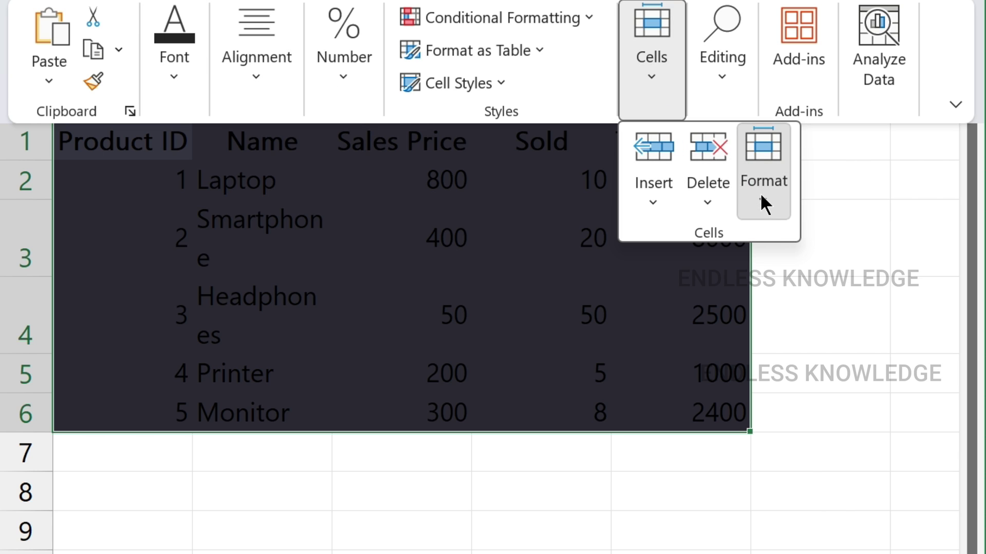
click(761, 194)
click(718, 67)
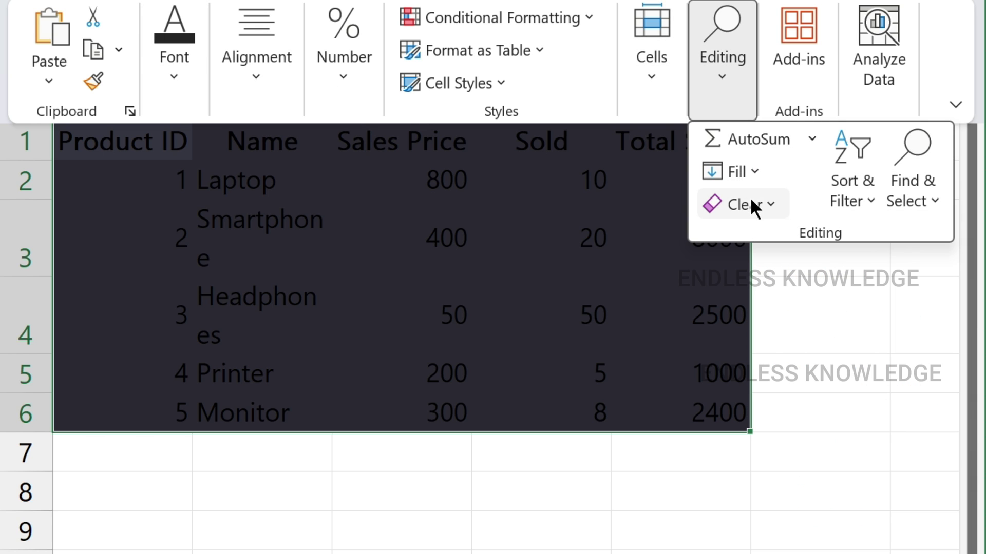
click(750, 201)
click(772, 278)
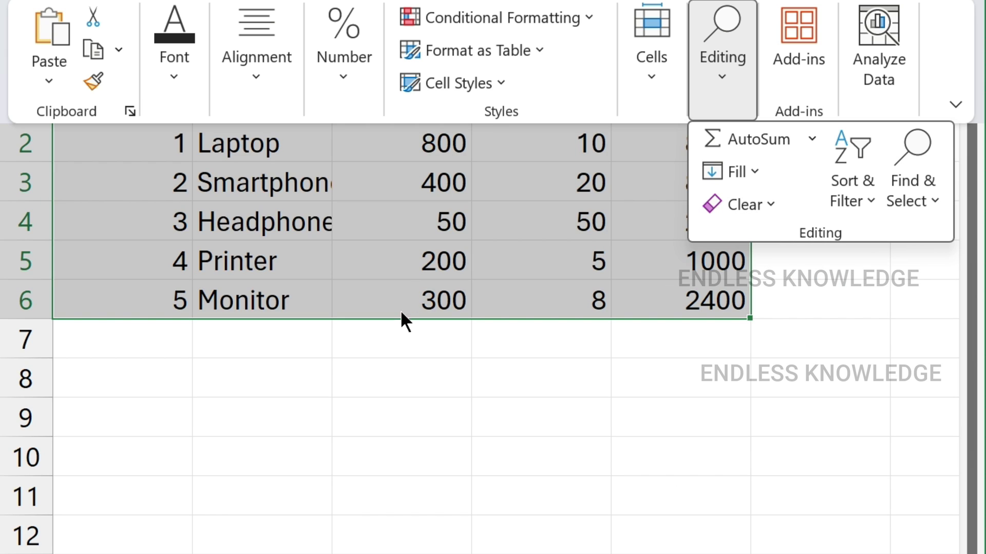
click(399, 356)
click(394, 238)
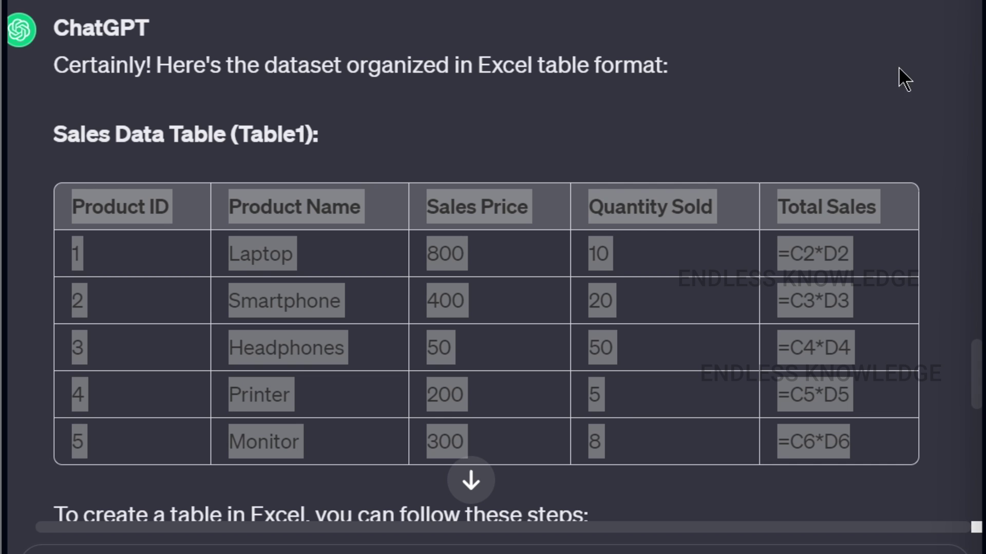
Scroll ChatGPT's reply to the =VLOOKUP([@[Product ID]], Table1, 3, FALSE) formula
scroll(908, 64, down, 10)
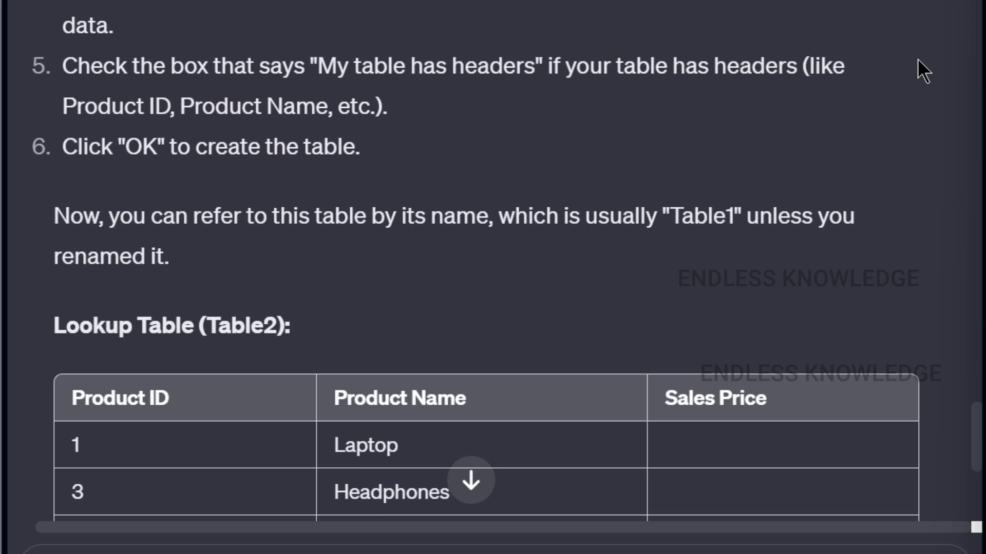
scroll(917, 58, down, 10)
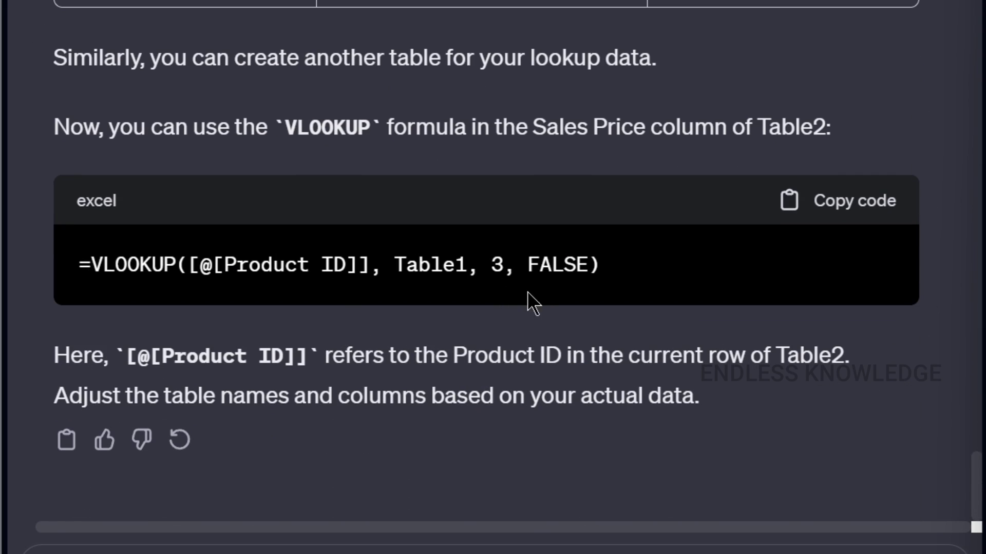
scroll(538, 316, up, 15)
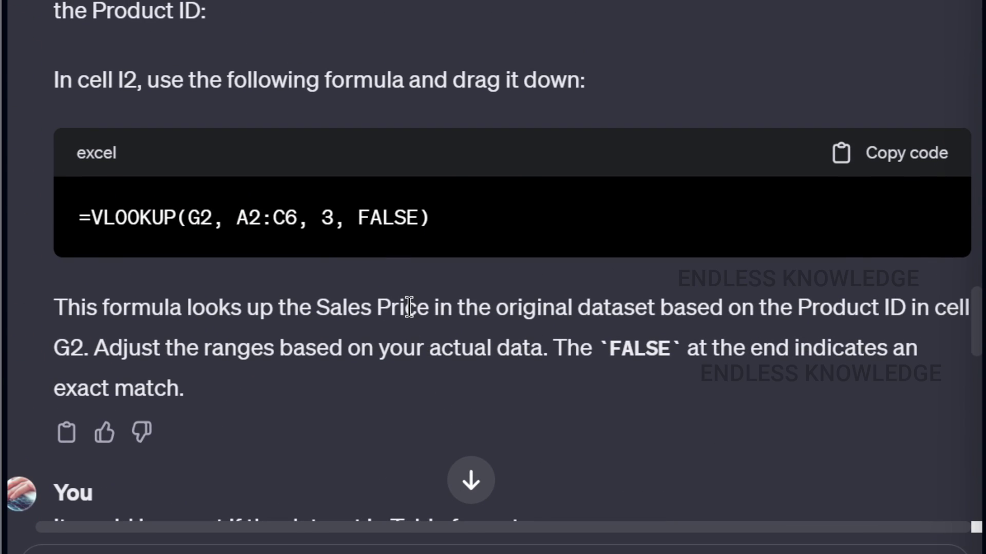
scroll(486, 238, down, 10)
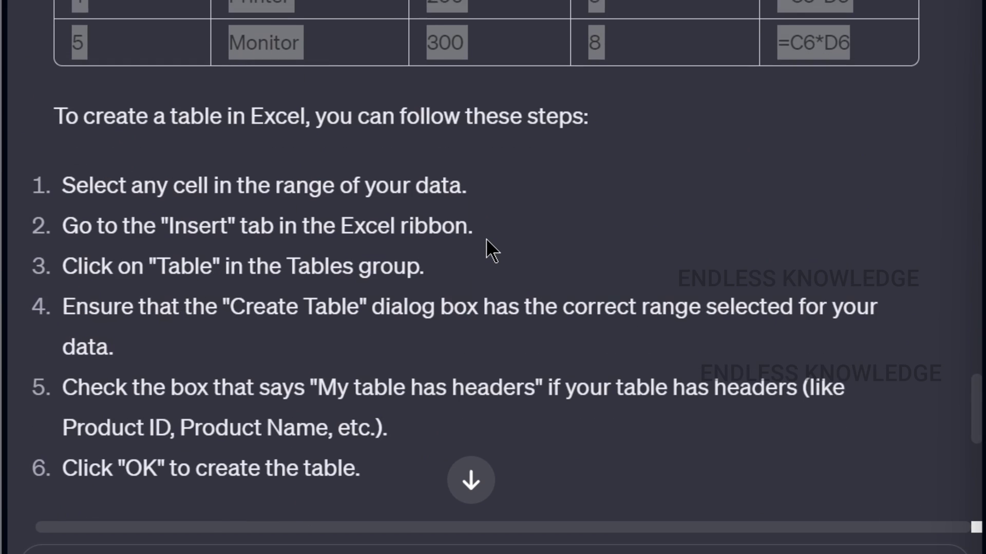
scroll(487, 237, down, 3)
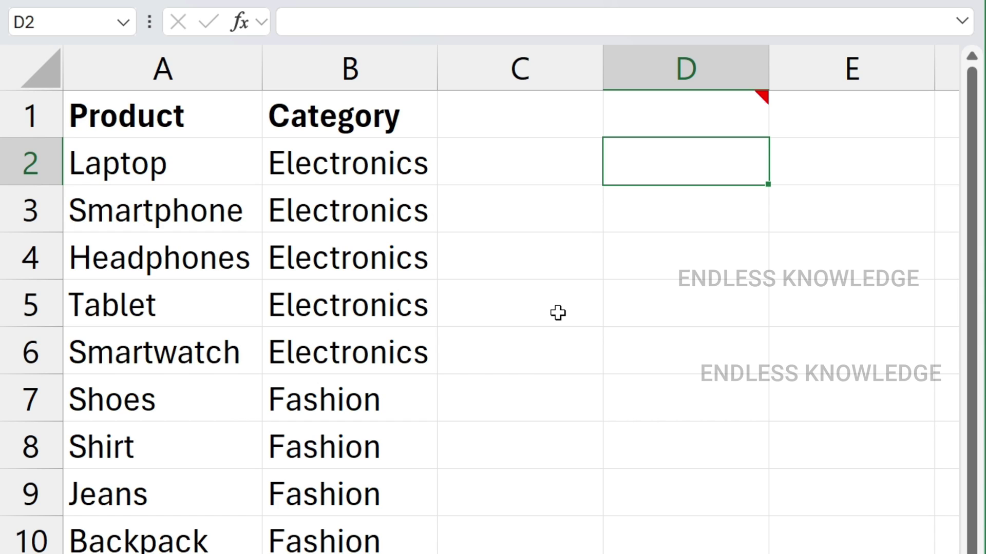
drag(172, 164, 186, 553)
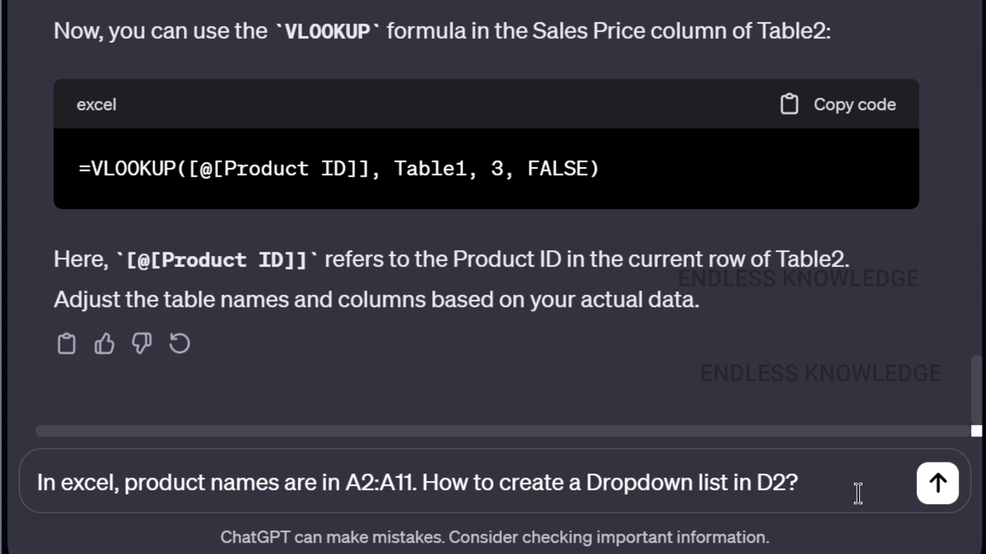
Send the D2 dropdown question, review the Data Validation steps, and select D2 in Excel
click(938, 483)
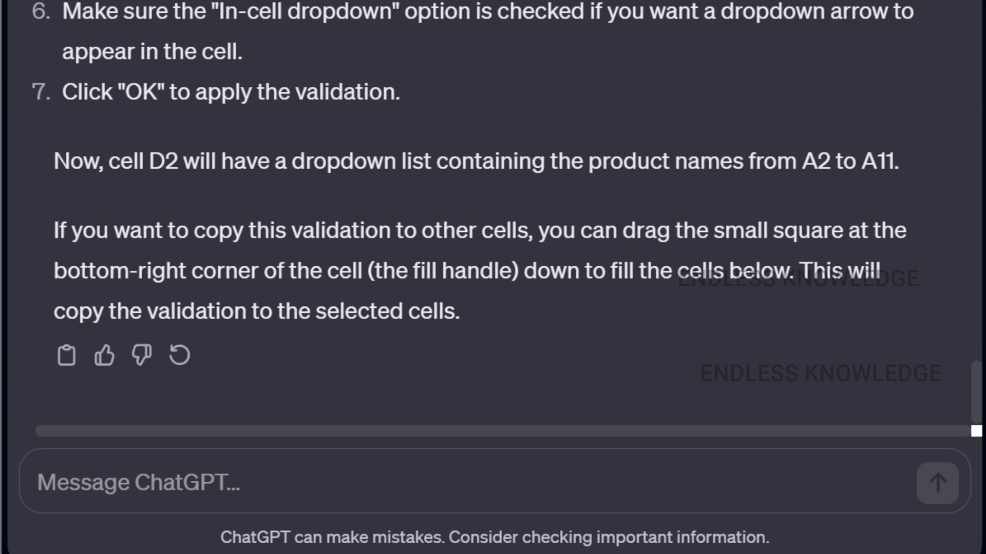
scroll(493, 257, up, 7)
drag(190, 336, 320, 349)
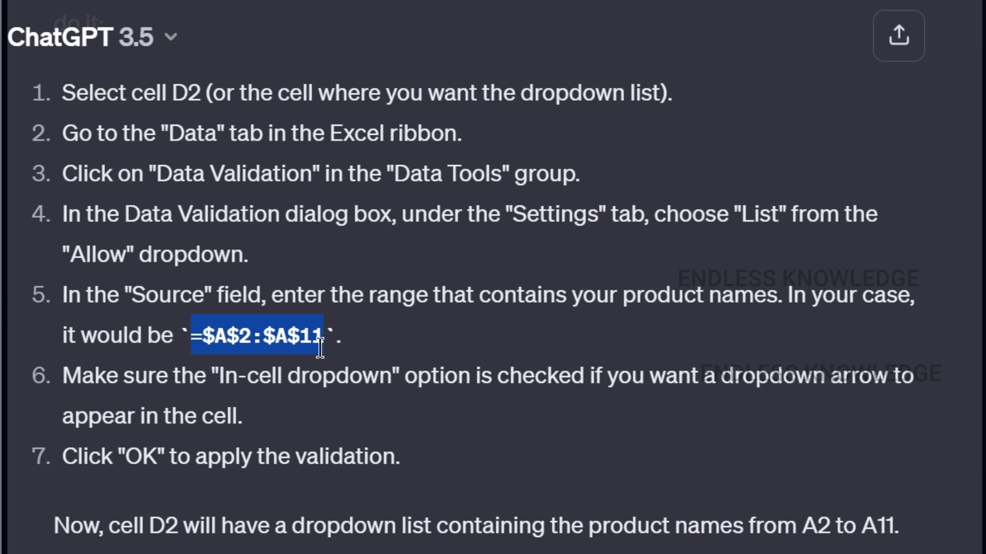
click(425, 356)
scroll(422, 370, up, 3)
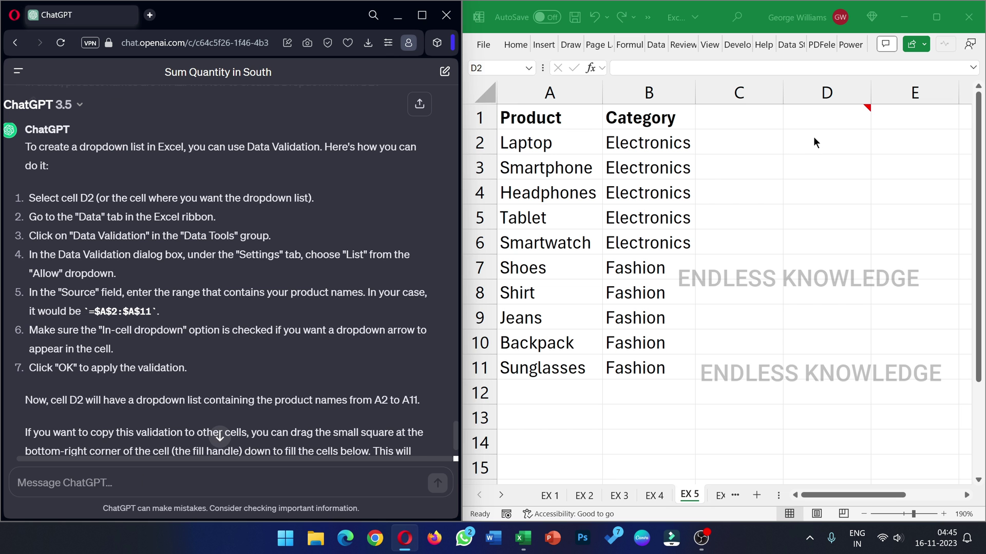
click(813, 137)
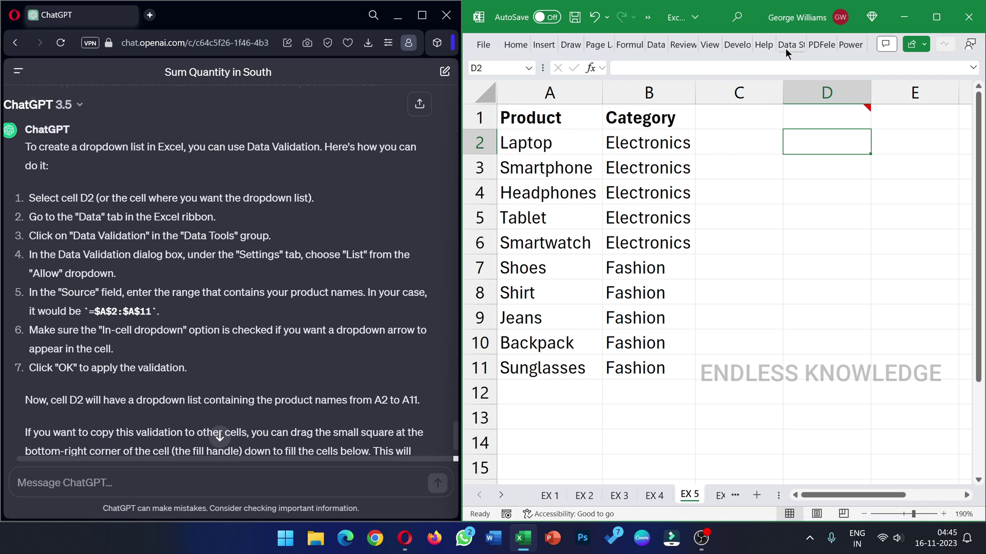
Give D2 a List data validation with the source =$A$2:$A$11
click(657, 45)
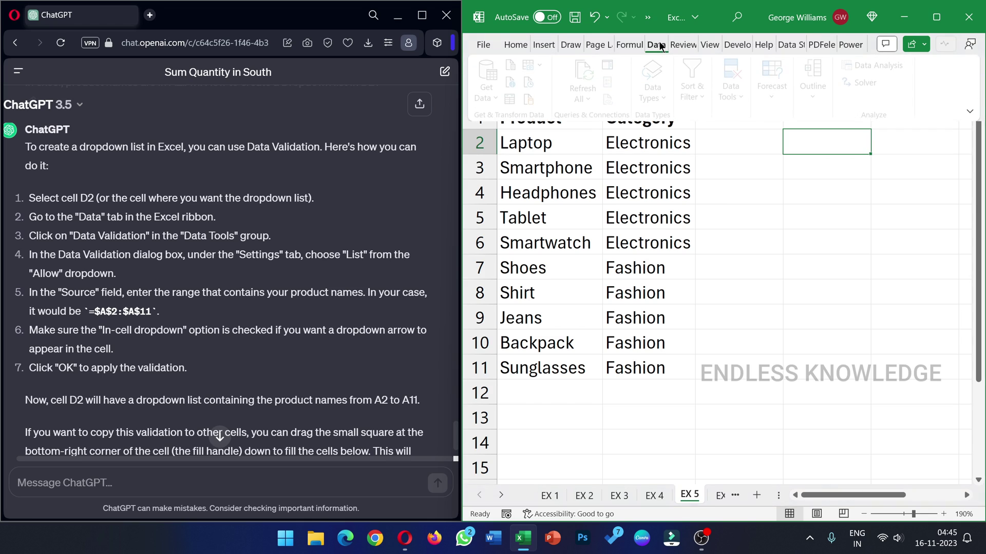
click(735, 96)
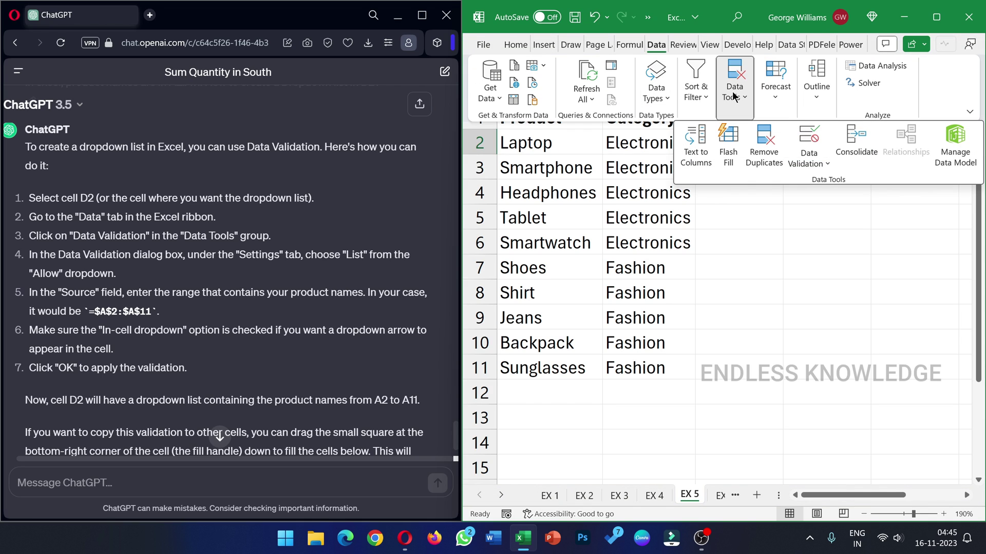
click(817, 143)
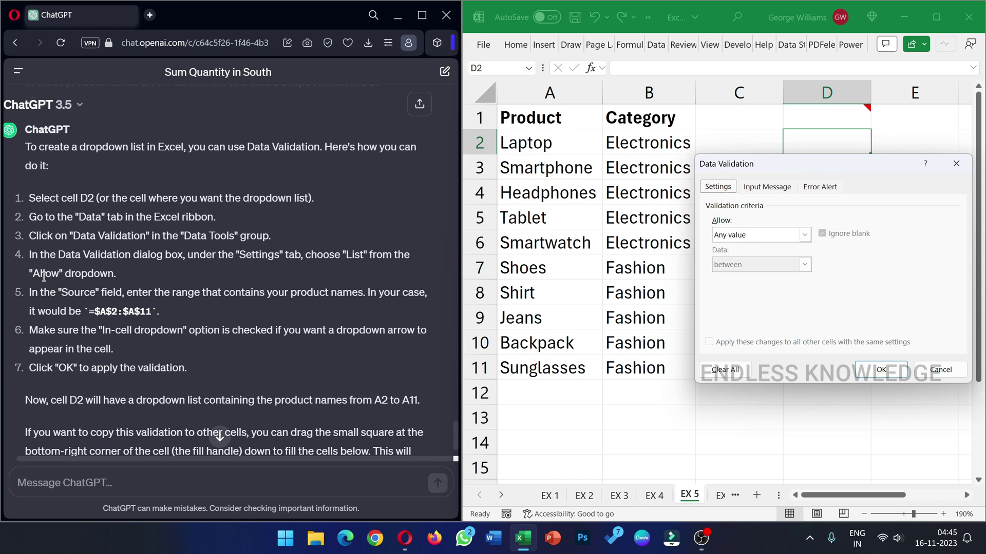
click(804, 235)
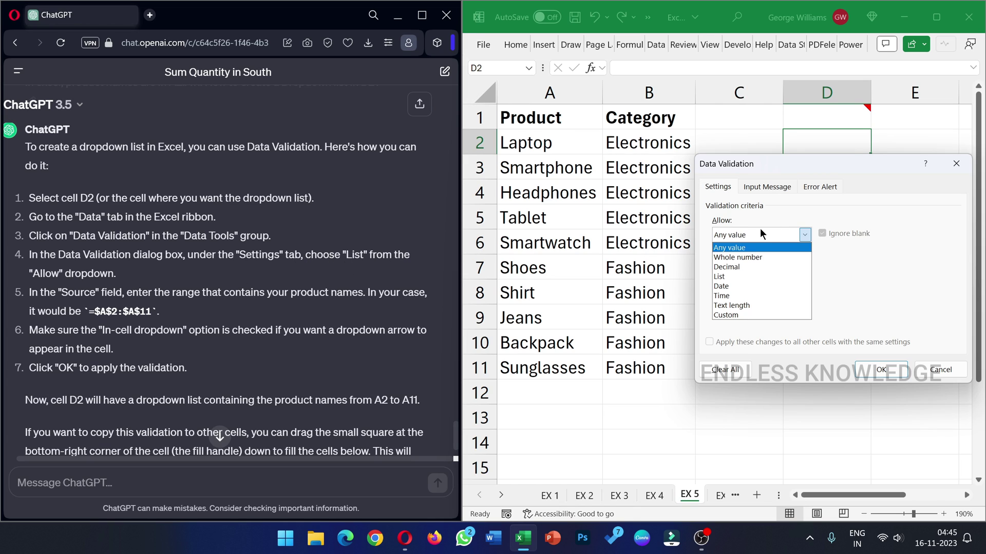
click(745, 277)
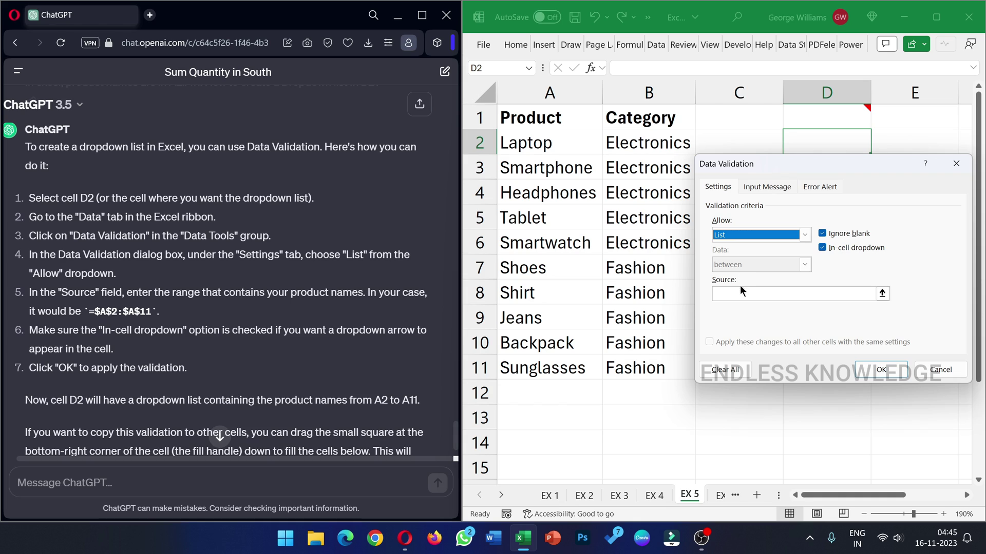
click(735, 294)
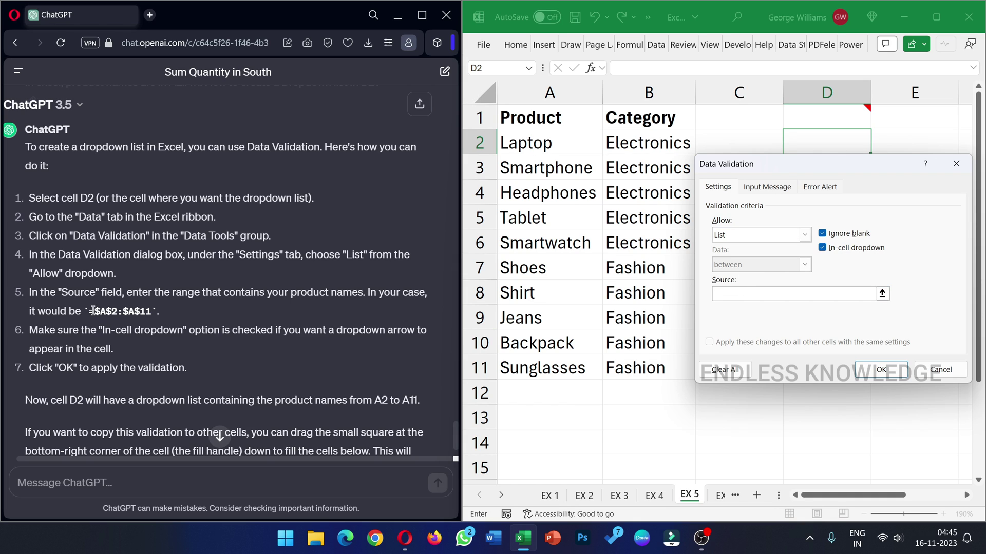
drag(91, 314, 149, 312)
key(ctrl+c)
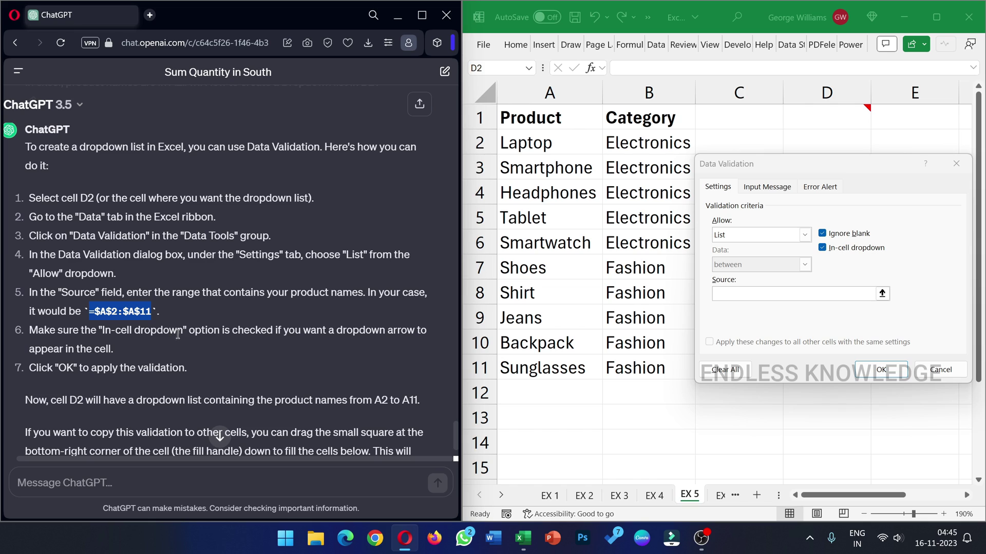
click(752, 294)
key(ctrl+v)
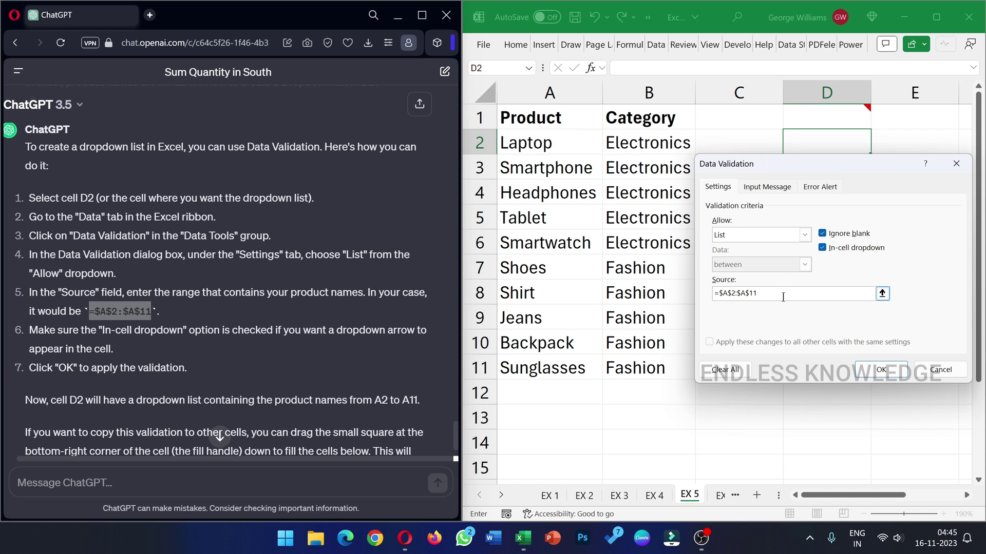
click(864, 369)
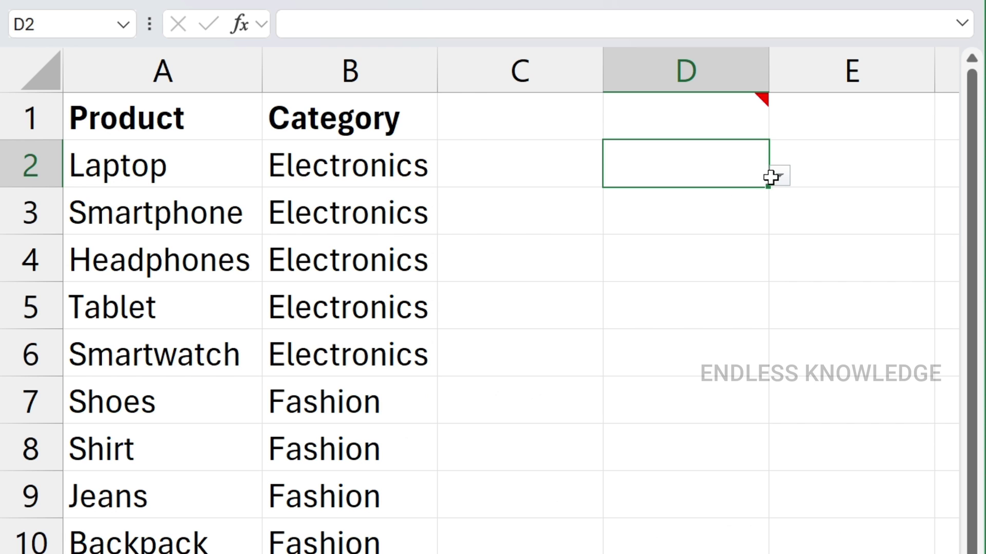
Try Headphones in D2, copy it down to row 9, then clear D2:D9 again
click(875, 149)
click(678, 247)
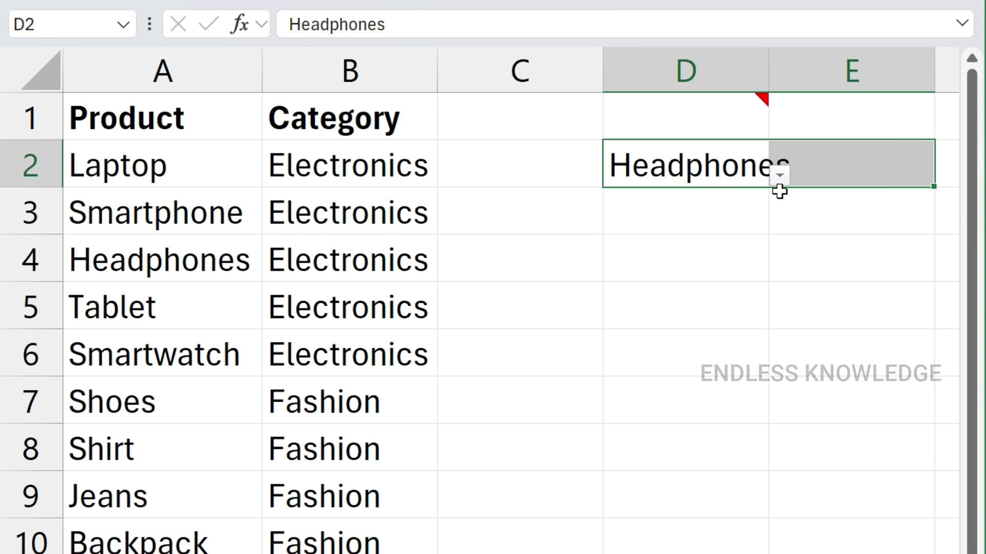
click(625, 226)
click(752, 183)
drag(770, 190, 761, 494)
click(726, 209)
drag(721, 177, 678, 512)
key(Delete)
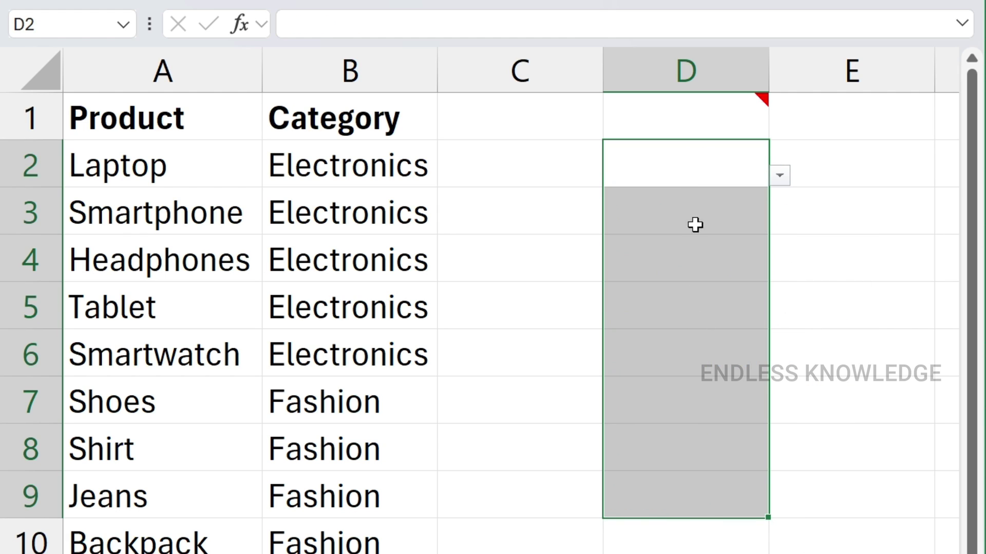
Pick Smartwatch for D2 and Tablet for D3 from the dropdowns
click(715, 178)
click(779, 176)
click(704, 285)
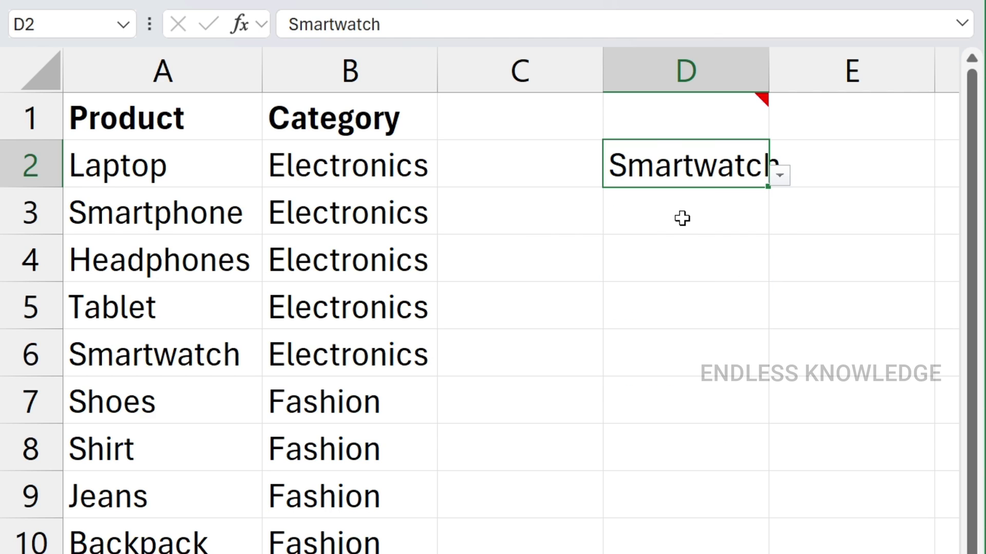
click(682, 216)
click(780, 222)
click(669, 312)
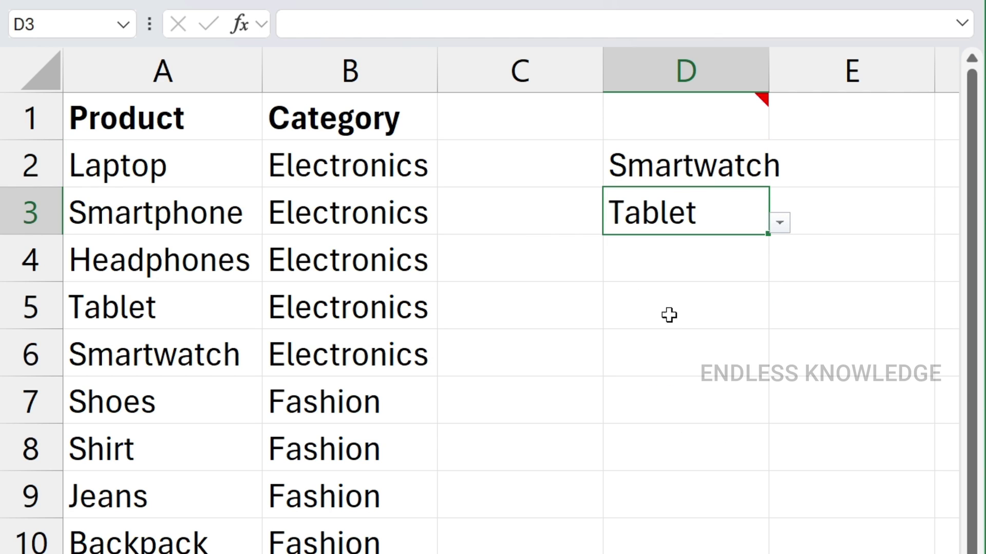
Enter Smartphone, Smartwatch and Jeans in D4:D6 via autocomplete, then autofit column D
click(764, 261)
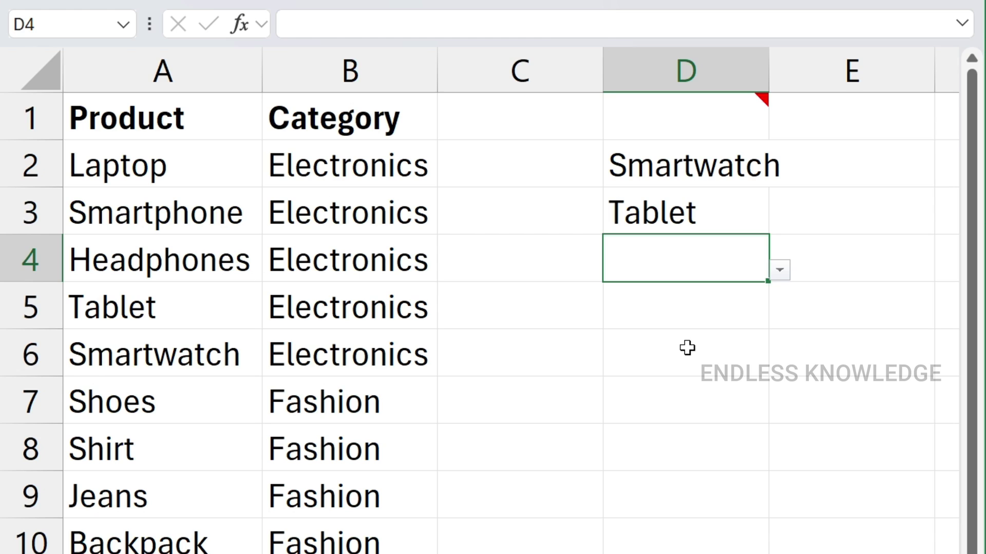
text(sm)
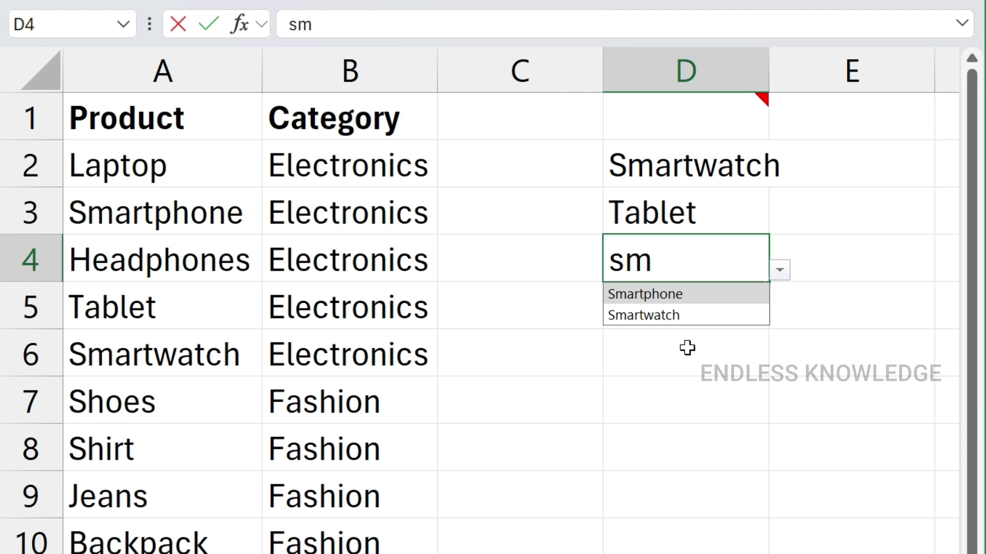
key(Tab)
key(Return)
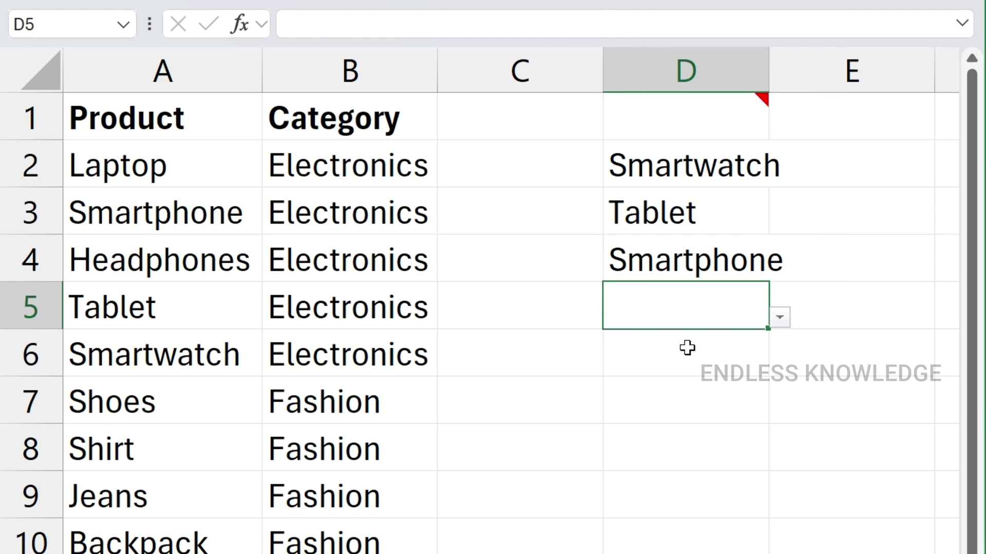
text(s)
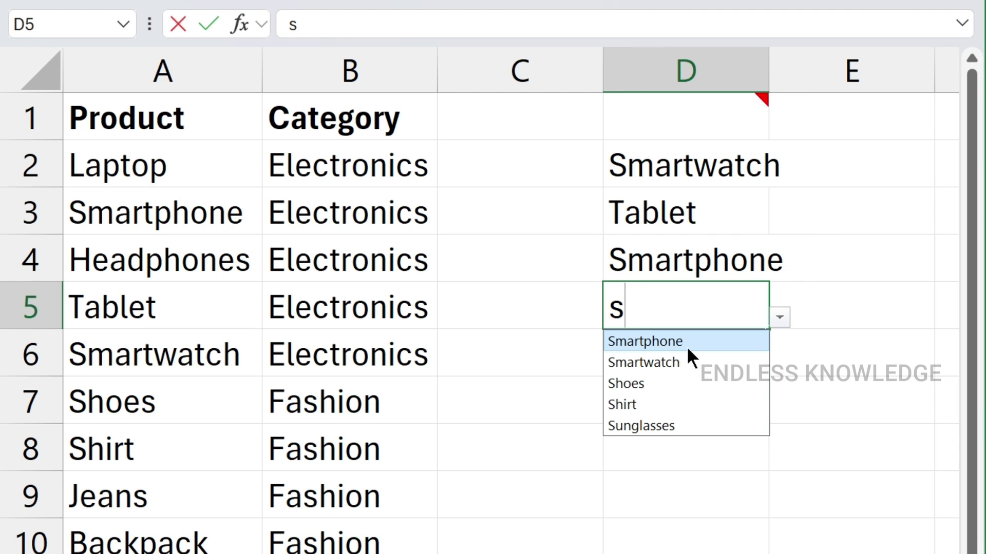
click(655, 363)
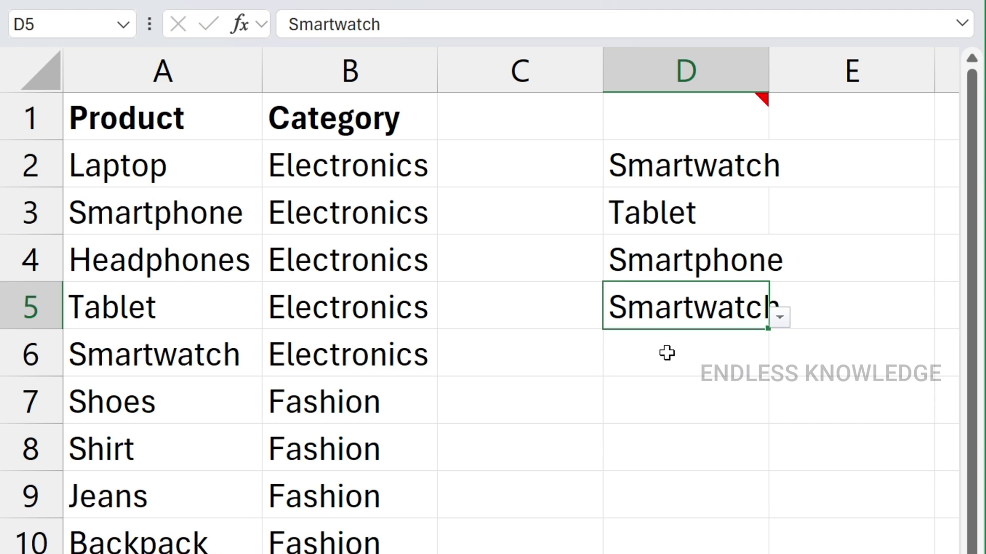
click(671, 362)
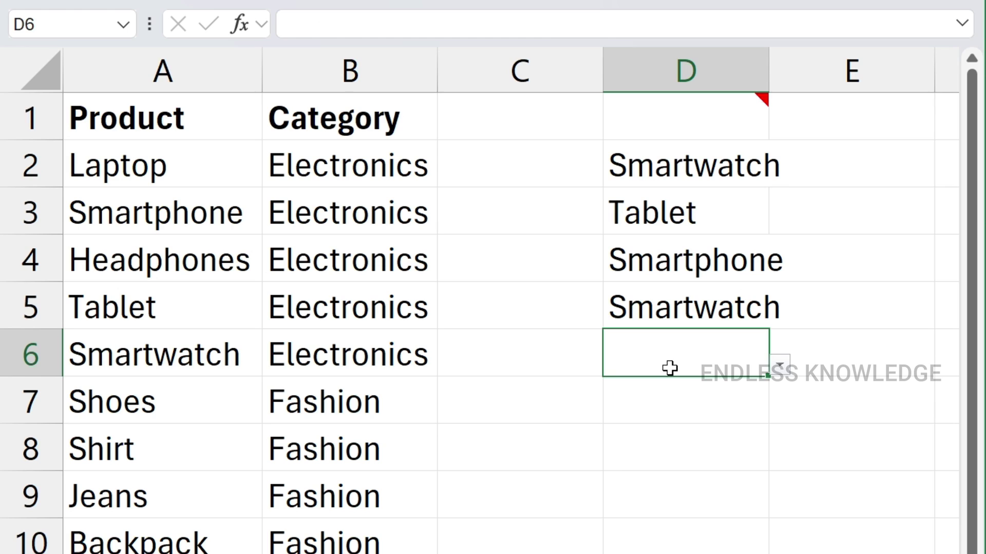
text(j)
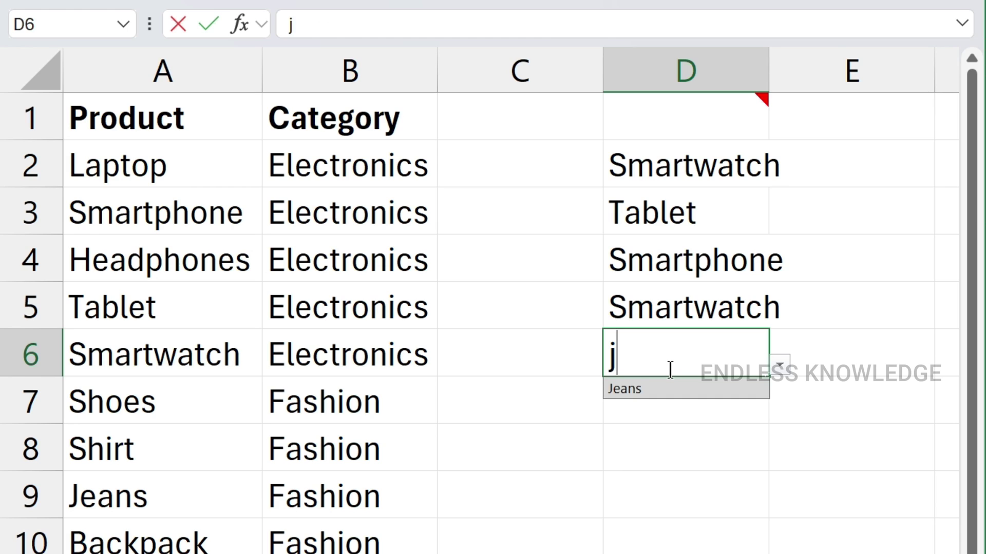
click(660, 385)
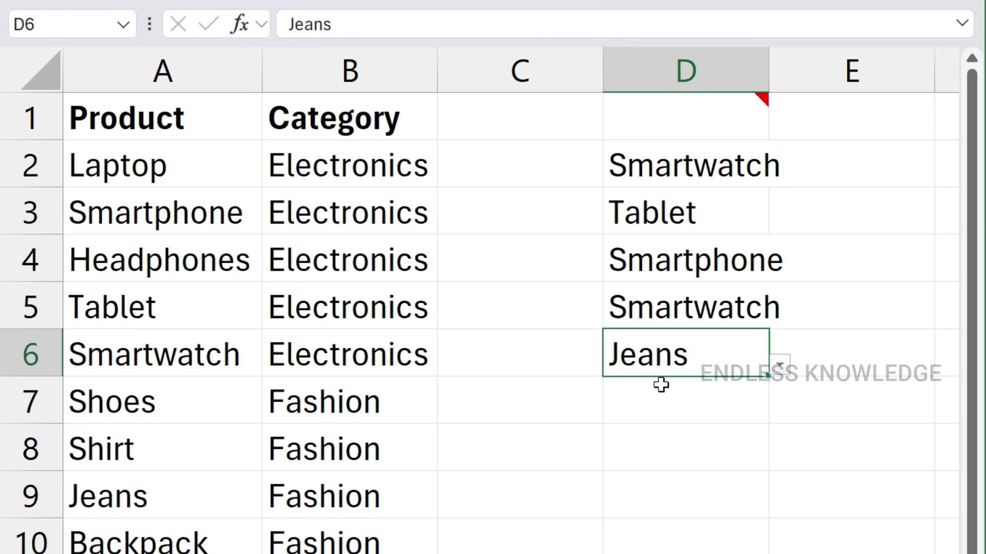
double_click(769, 63)
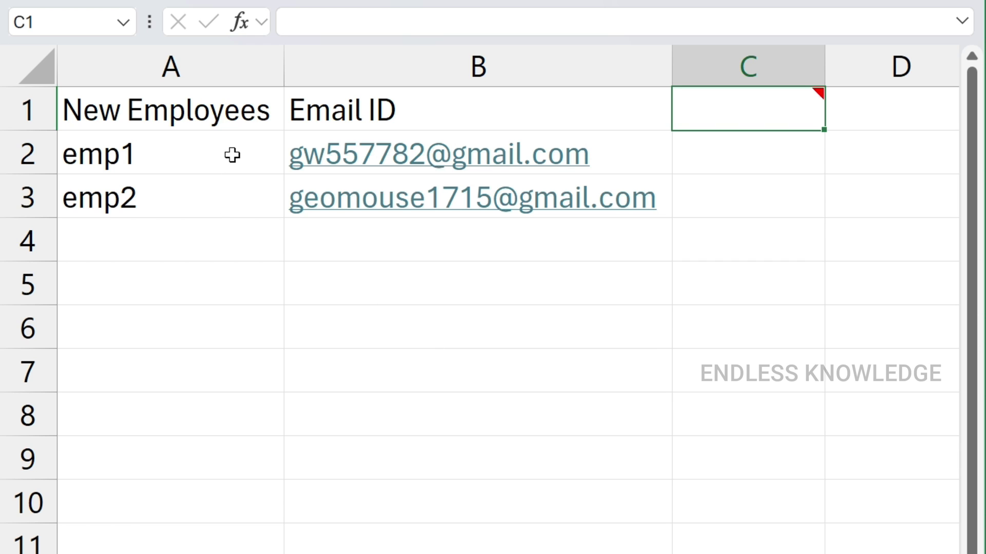
Select the emp1/emp2 names in column A and their email IDs in column B
drag(236, 154, 236, 553)
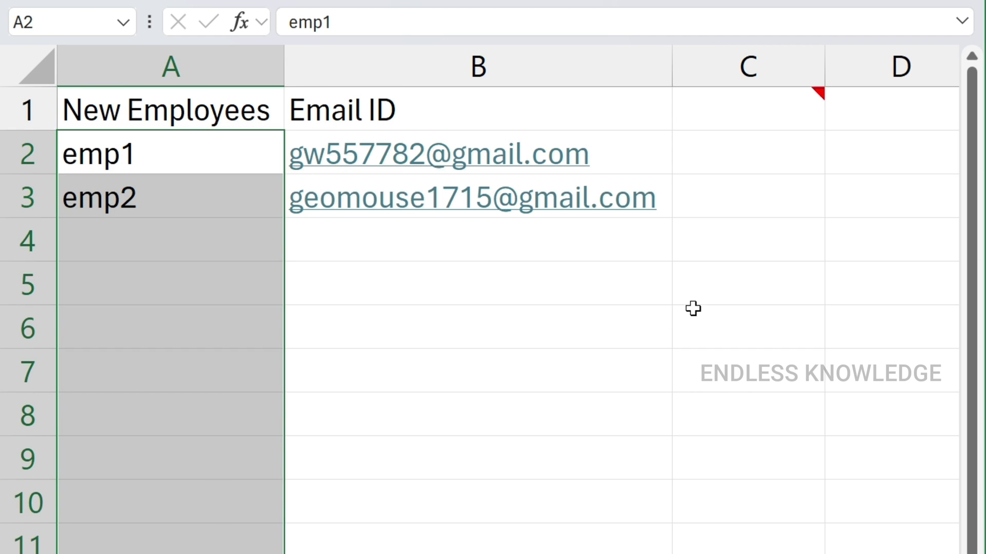
drag(646, 145, 630, 553)
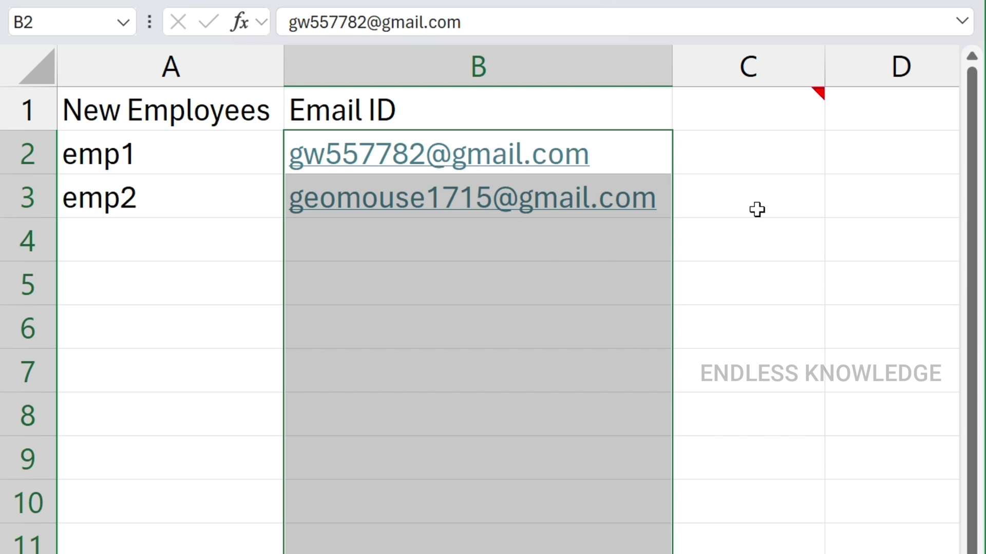
click(764, 156)
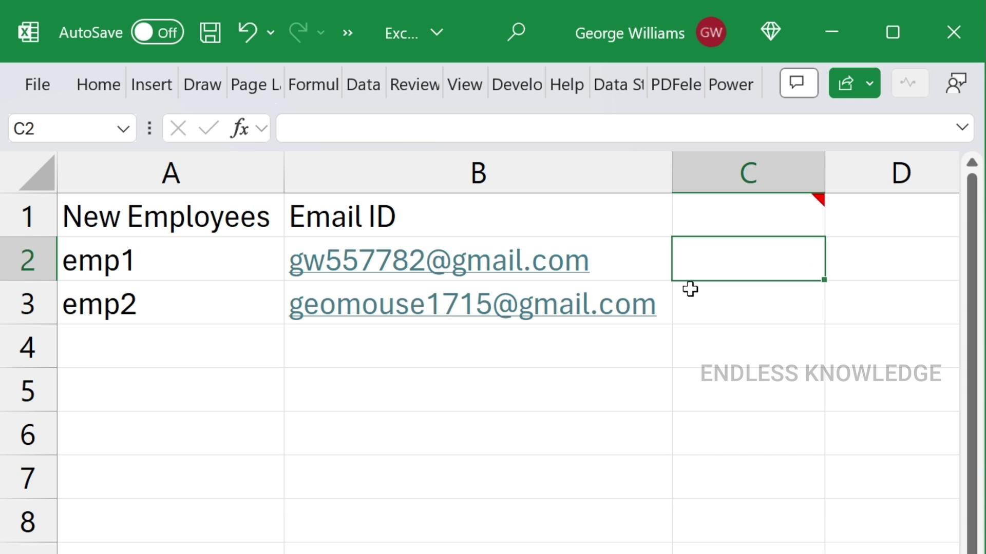
Save the workbook as 'Excel + Chatgpt.xlsm' in Excel Macro-Enabled Workbook (*.xlsm) format
key(F12)
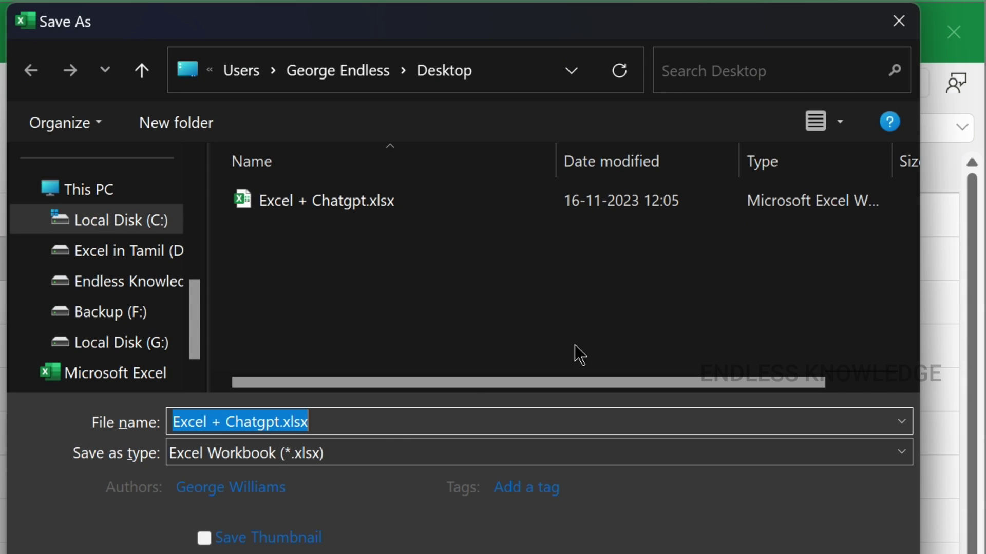
click(302, 454)
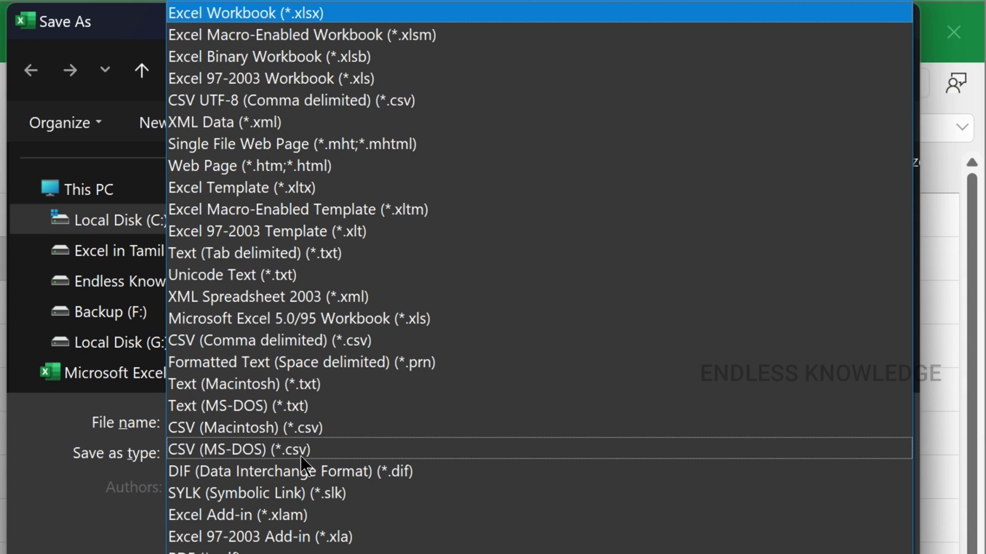
click(251, 41)
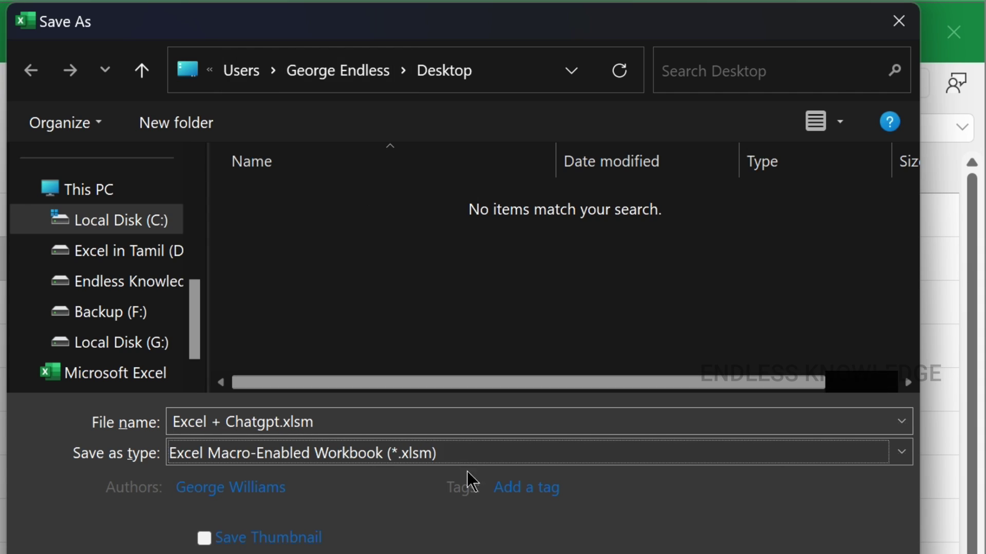
drag(196, 314, 195, 248)
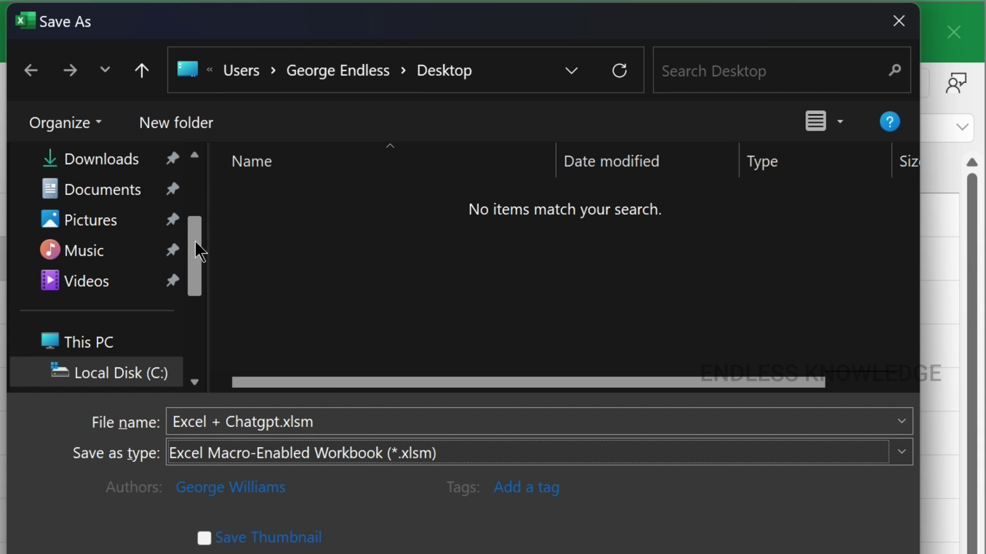
key(Return)
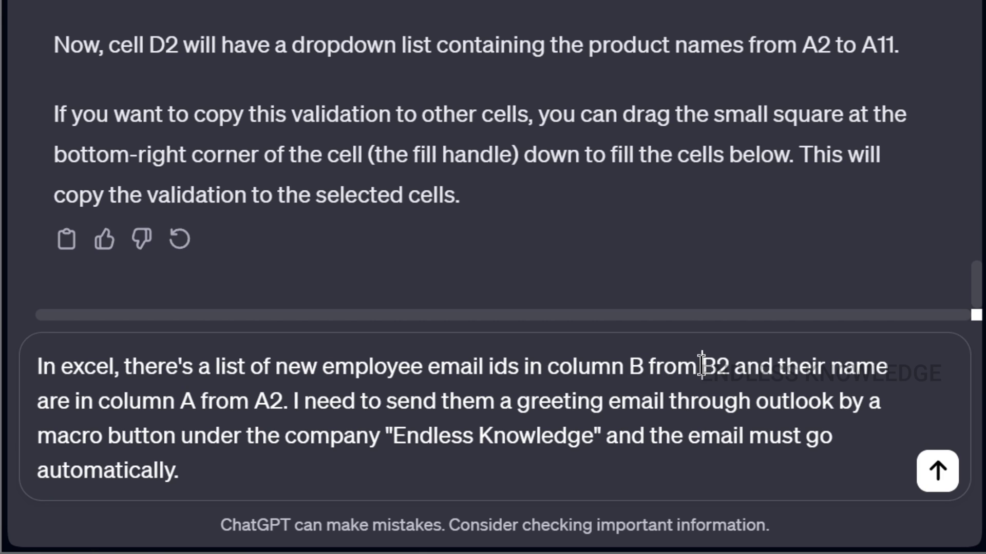
Revise the A2/B2 cell references in the Outlook-button prompt and send it to ChatGPT
drag(703, 368, 724, 367)
double_click(261, 409)
right_click(282, 410)
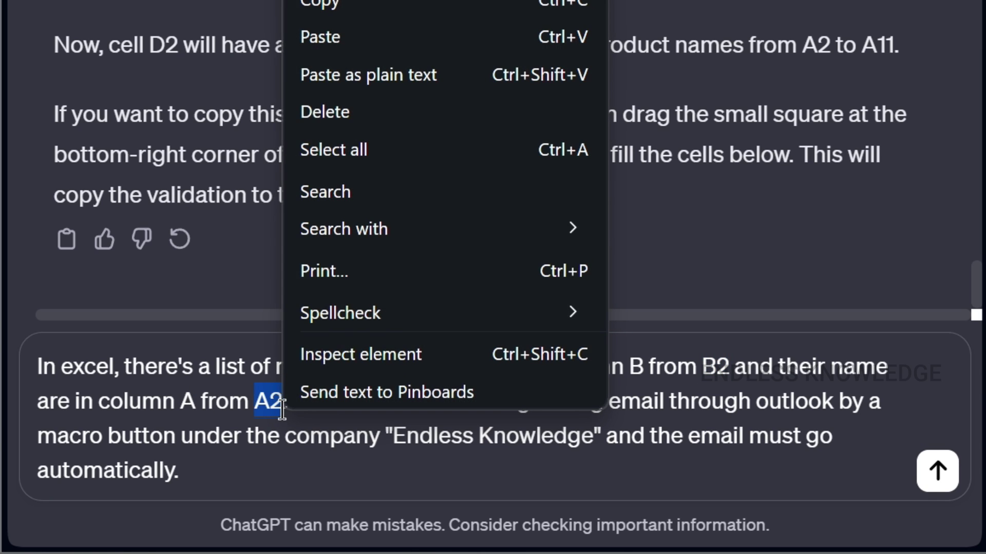
click(262, 408)
click(339, 407)
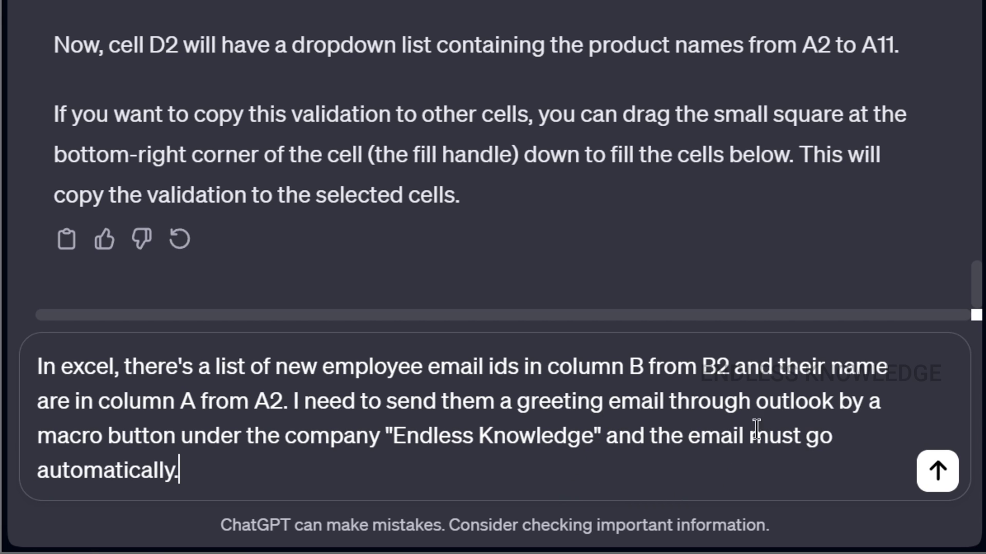
click(935, 478)
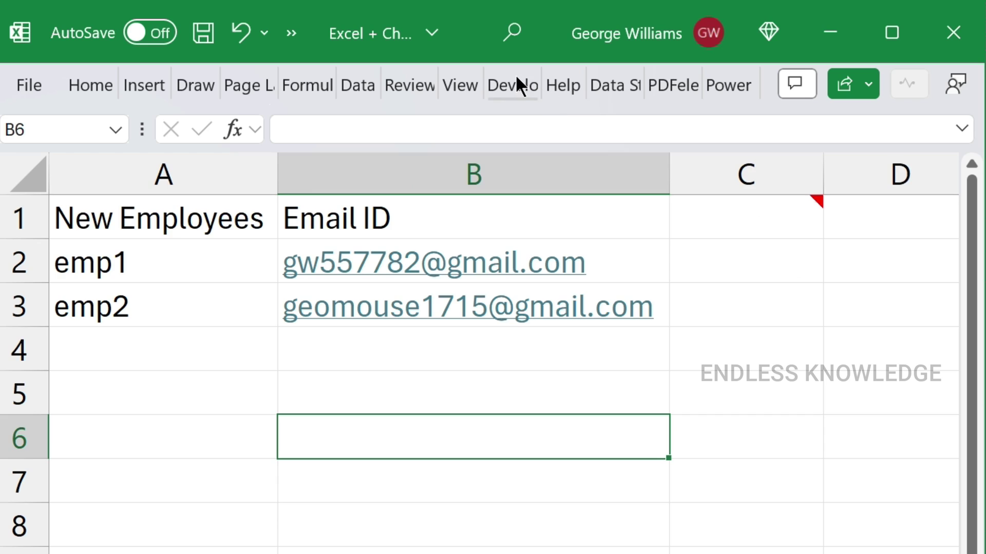
click(517, 82)
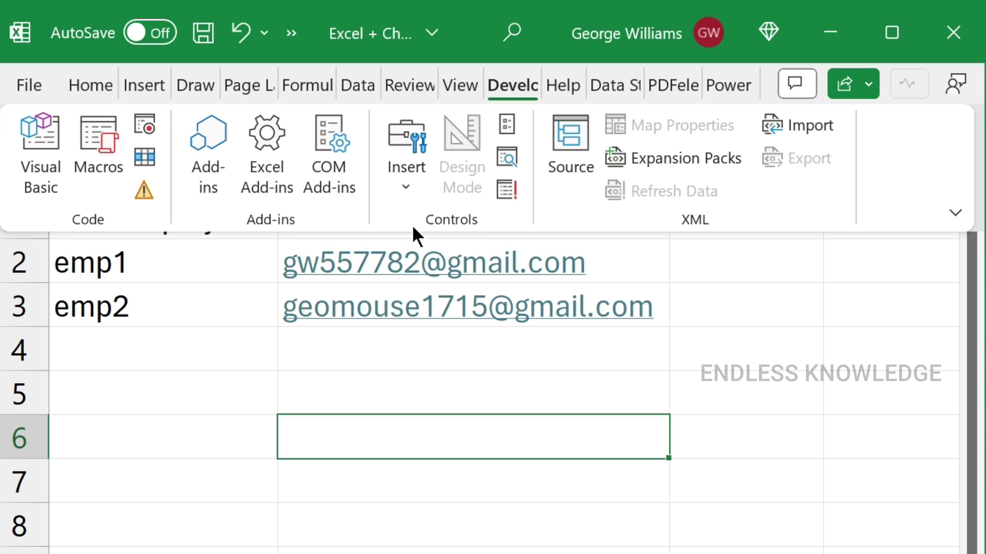
Draw a Form Control button near B6 and create a new Button4_Click macro for it
click(409, 178)
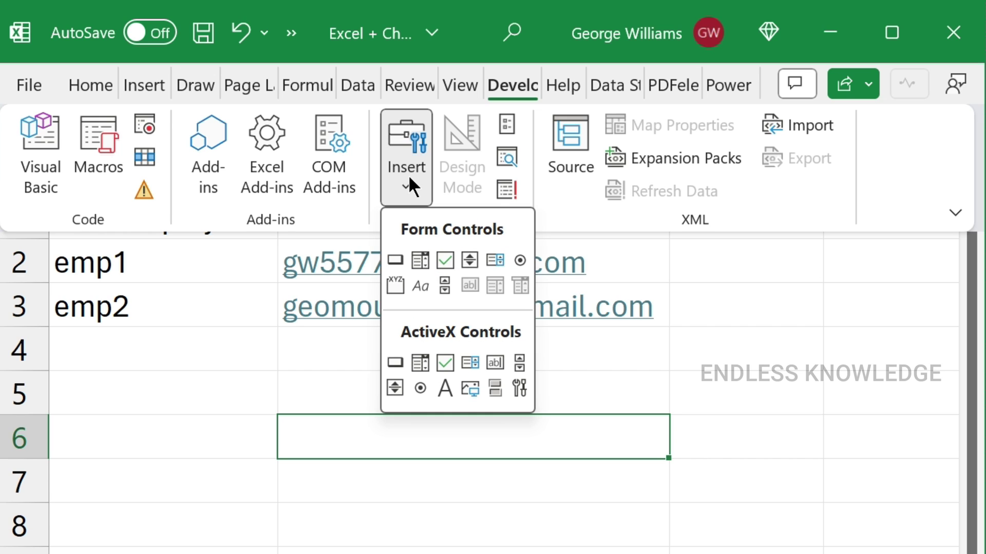
click(407, 177)
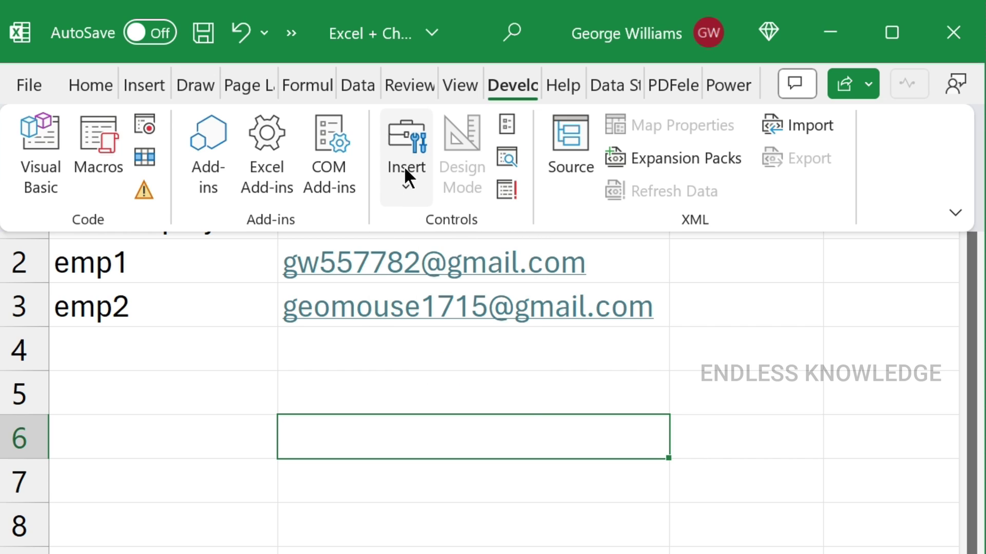
click(405, 177)
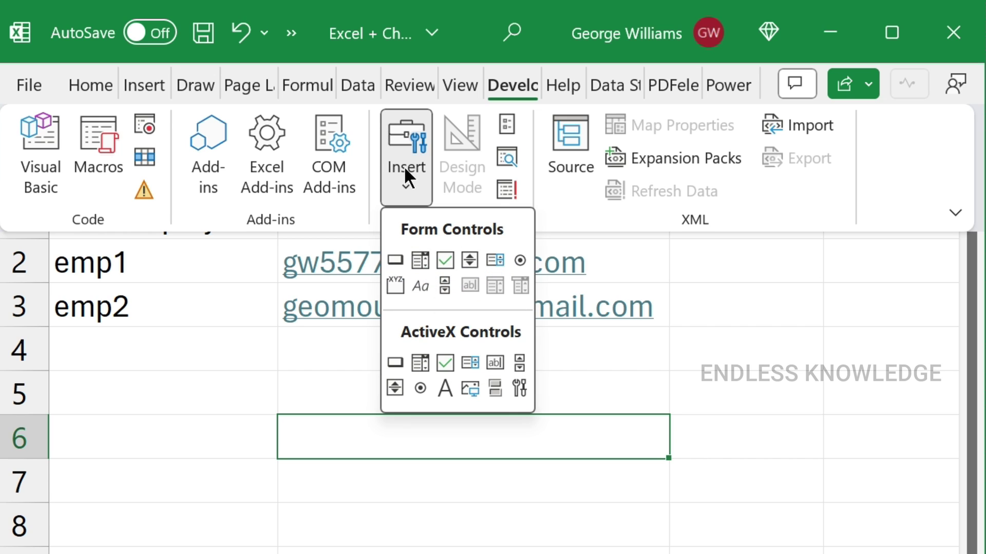
click(395, 260)
click(390, 471)
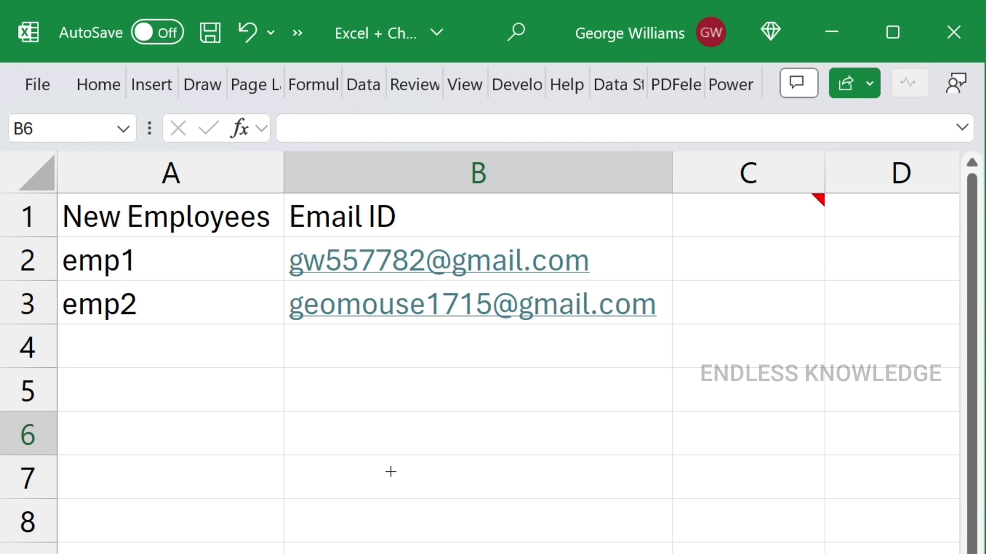
drag(637, 290, 385, 321)
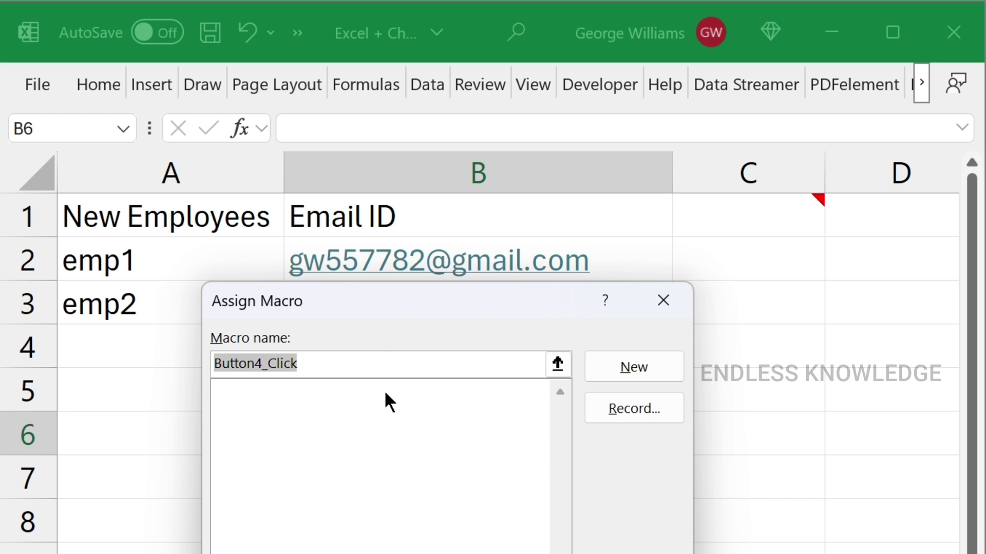
click(613, 368)
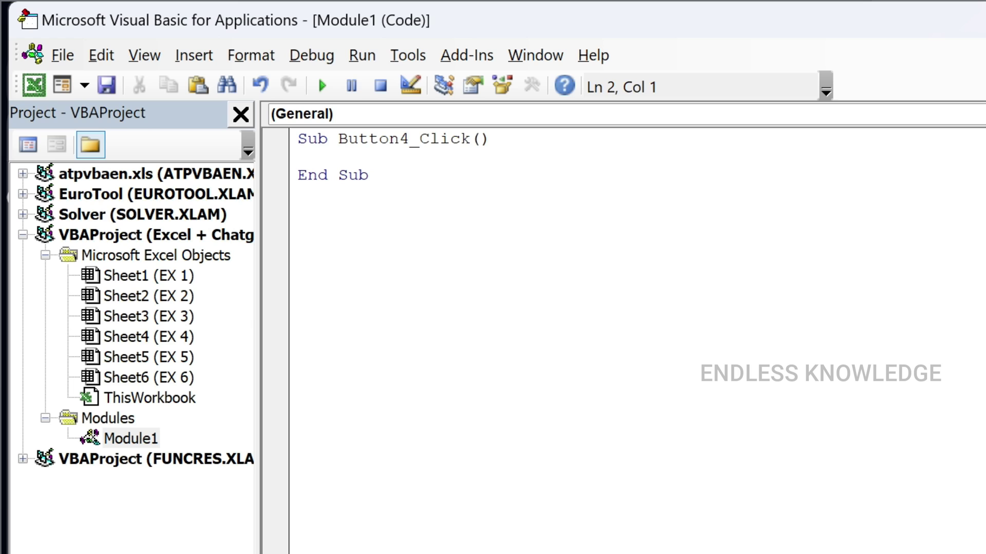
Review ChatGPT's setup steps and the Range A2 line of the SendGreetingEmail code
key(alt+Tab)
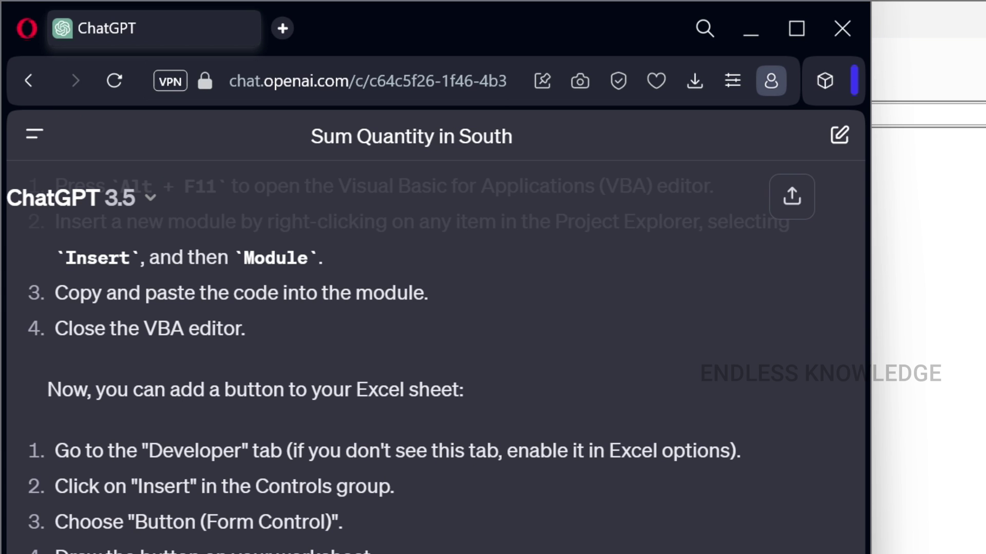
scroll(292, 322, up, 5)
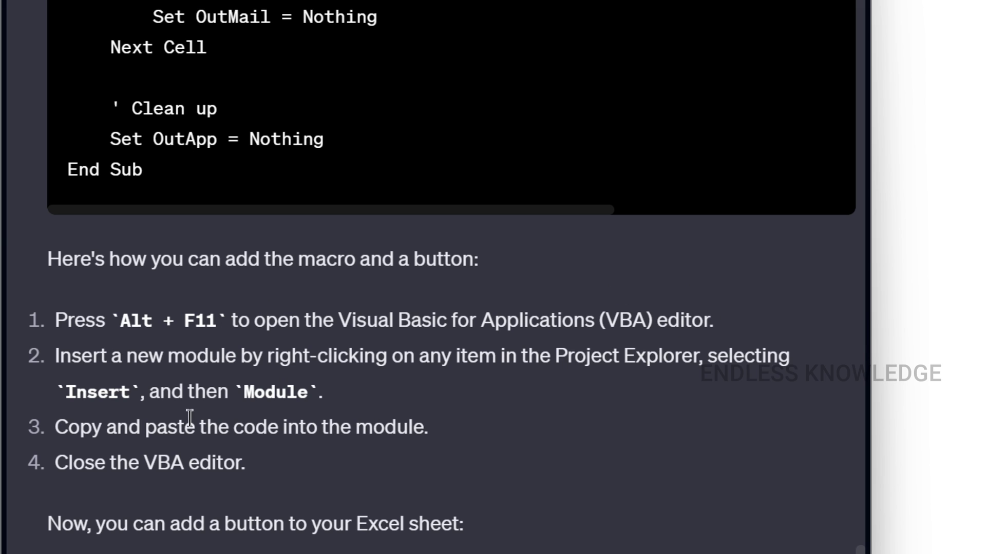
scroll(358, 390, down, 5)
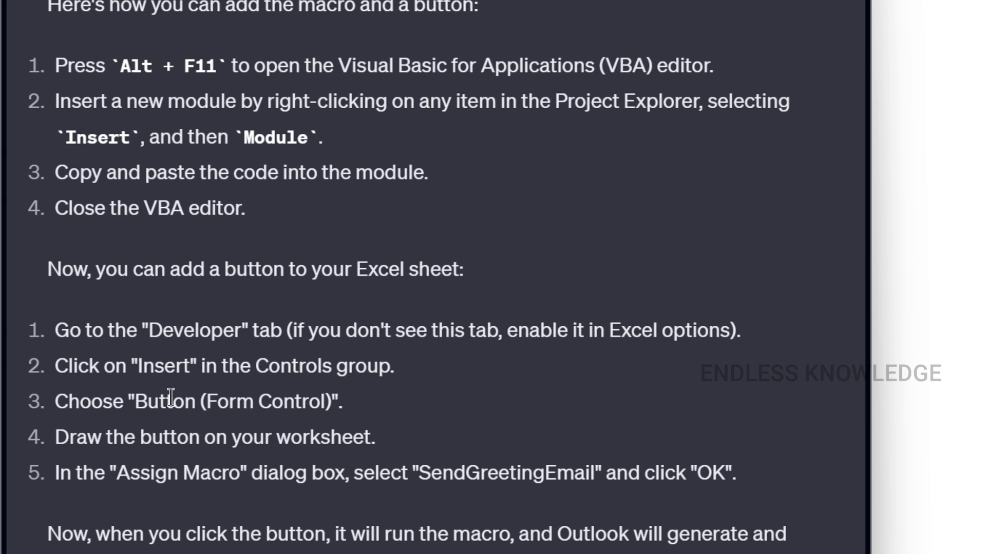
scroll(317, 375, down, 2)
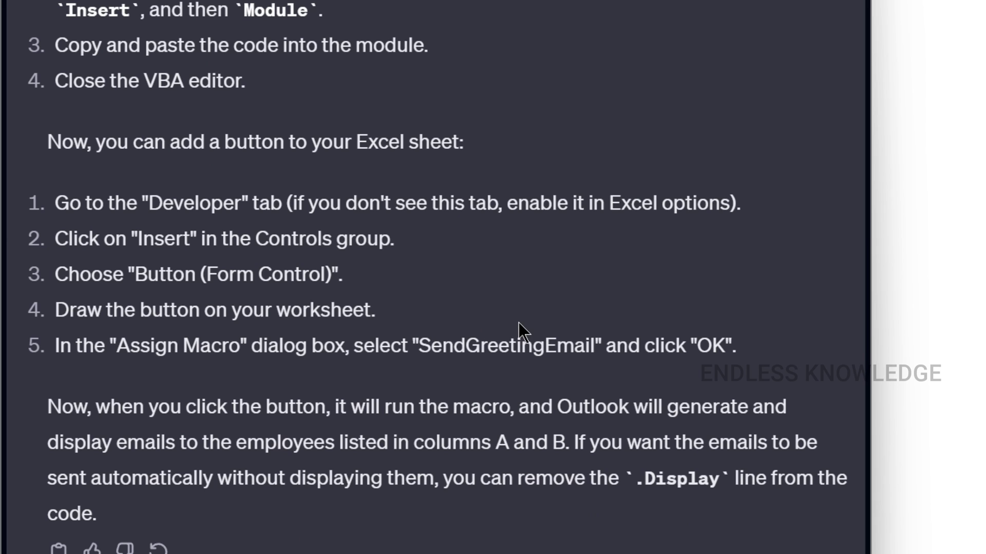
scroll(519, 322, up, 15)
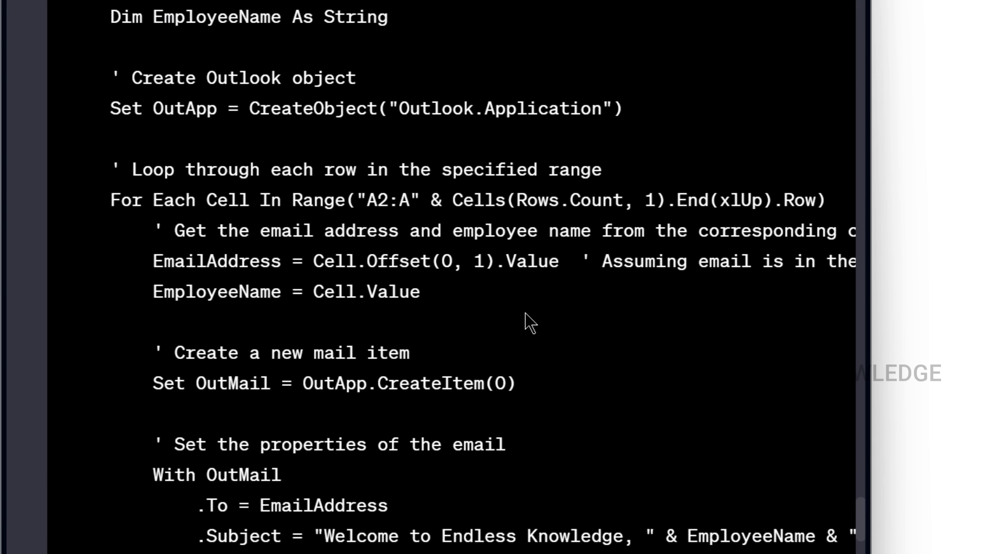
scroll(524, 313, up, 2)
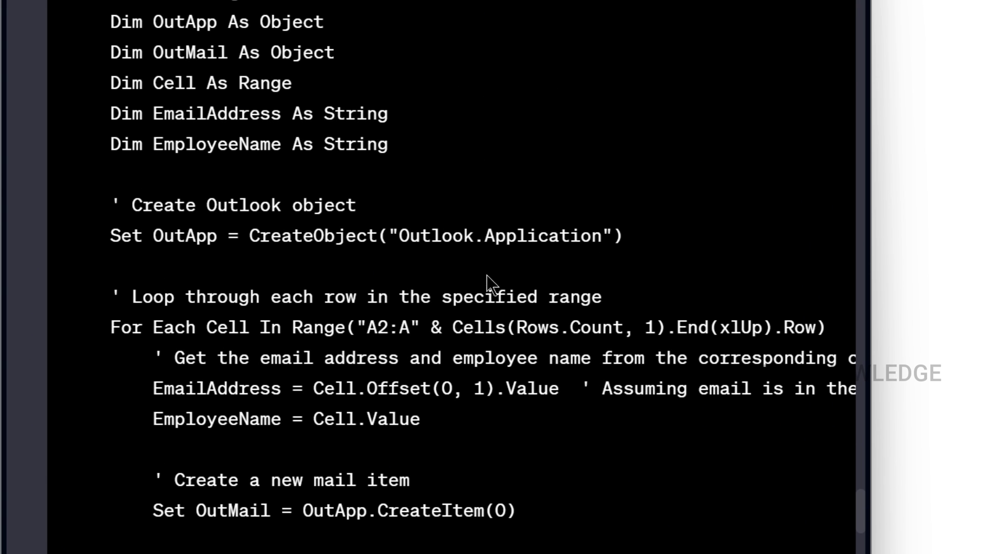
double_click(371, 328)
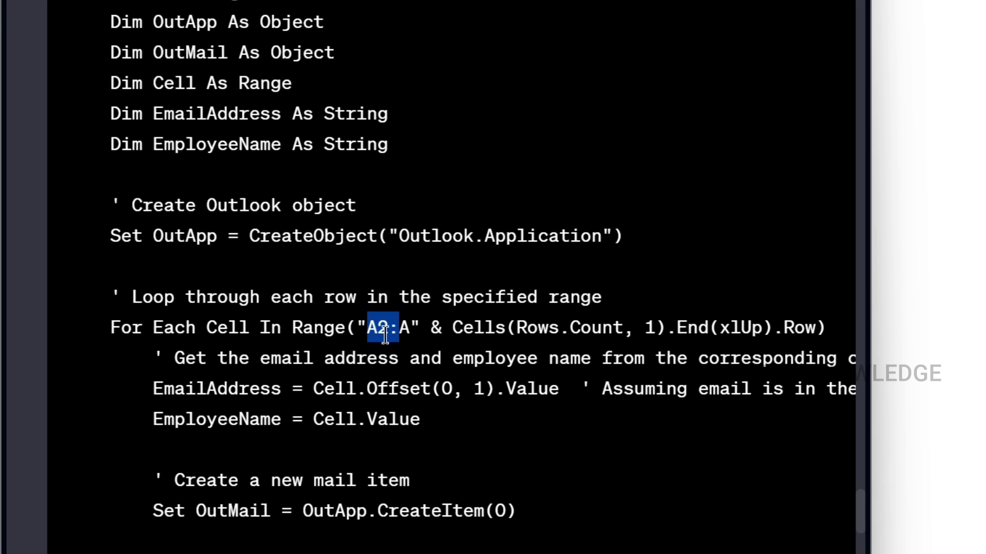
click(428, 375)
Scroll down through the rest of the SendGreetingEmail VBA code
scroll(445, 385, down, 4)
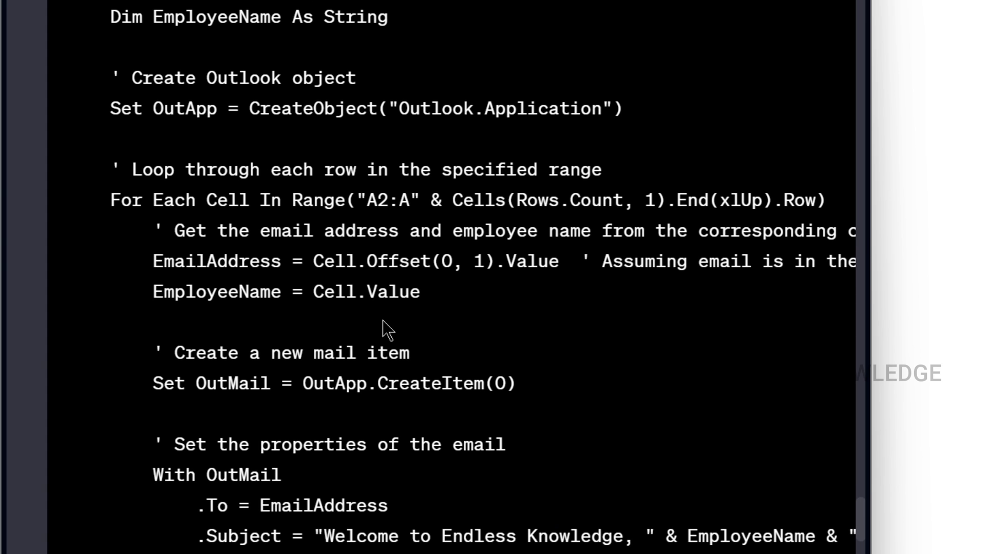
scroll(351, 405, down, 2)
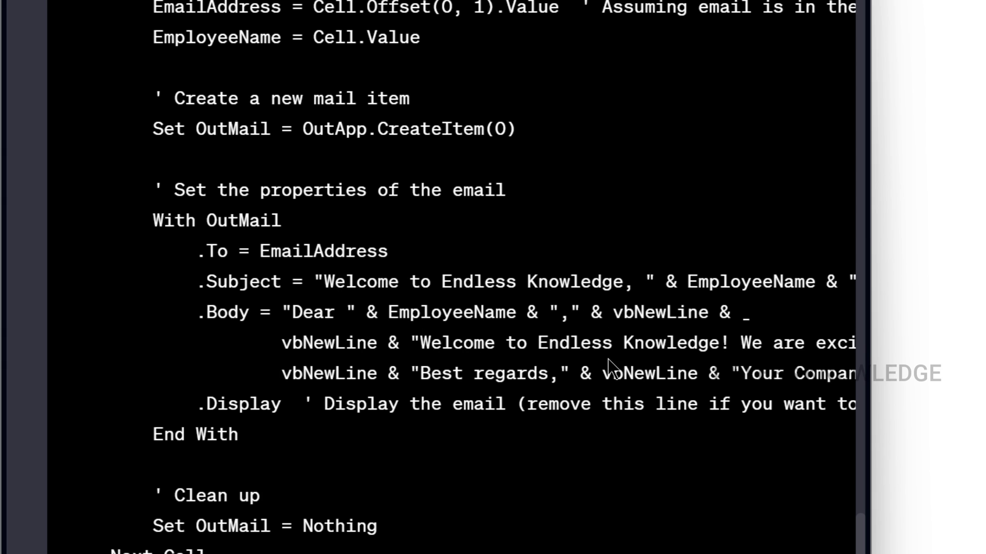
scroll(225, 339, down, 2)
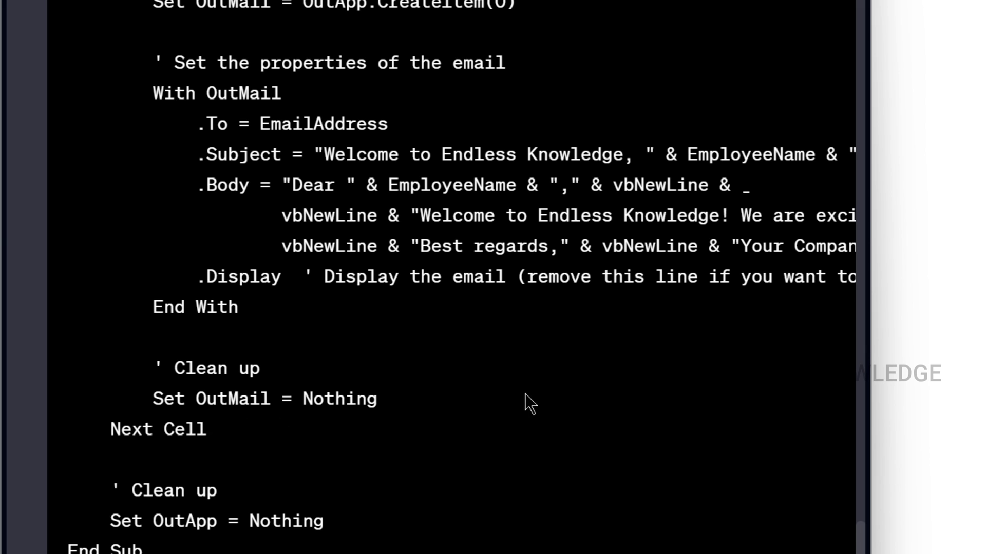
scroll(528, 403, down, 2)
scroll(517, 369, up, 15)
scroll(499, 370, down, 2)
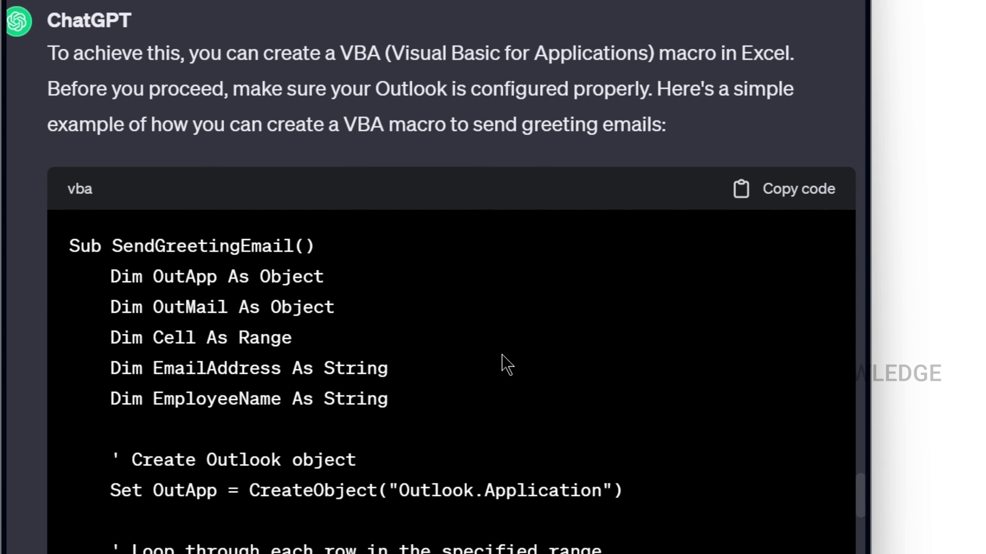
Paste the copied SendGreetingEmail code over Button4_Click in Module1 and close the VBA editor
click(775, 200)
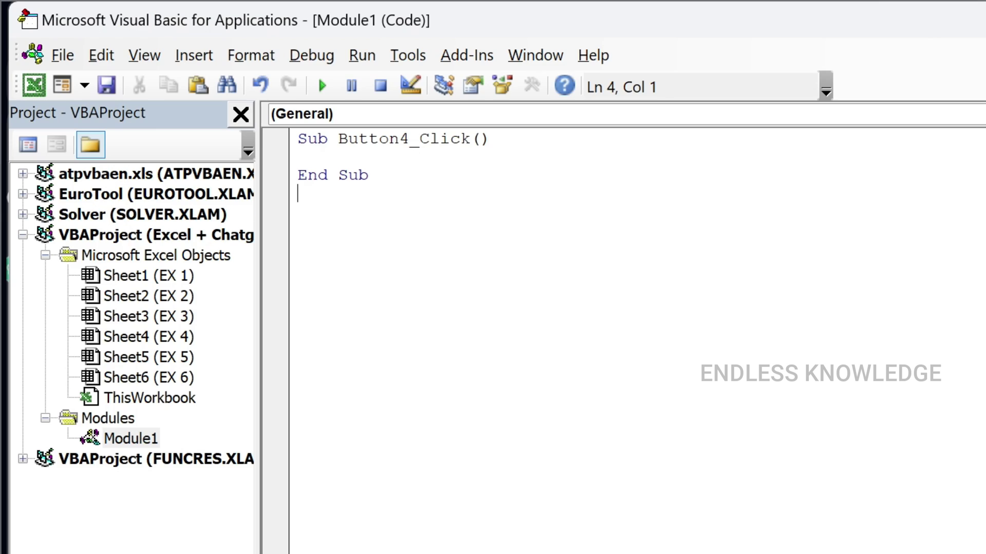
key(ctrl+a)
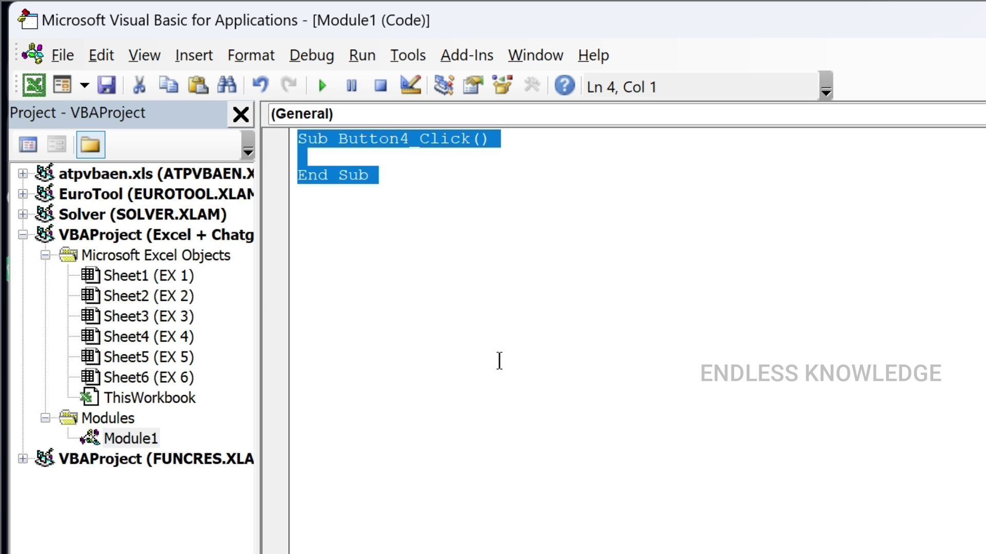
key(ctrl+v)
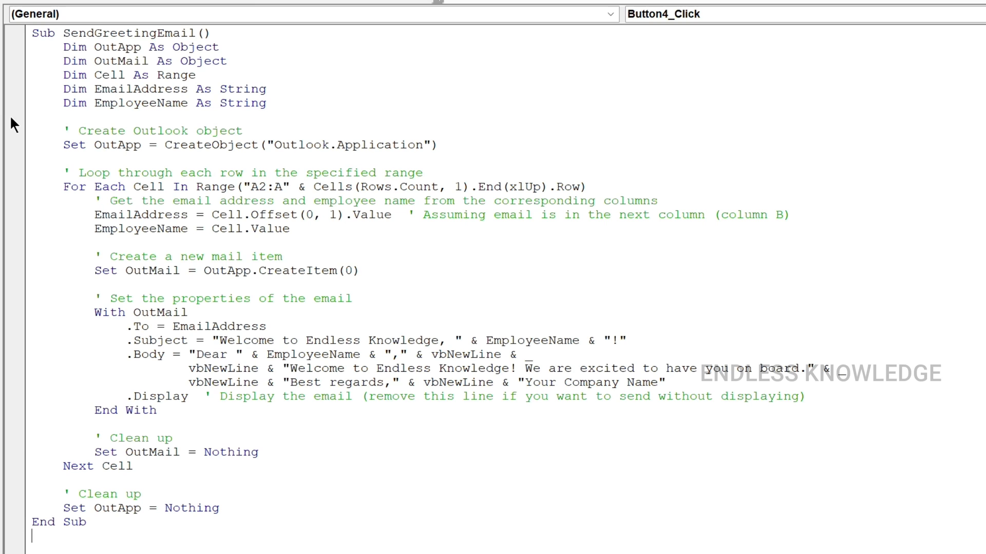
drag(57, 125, 275, 134)
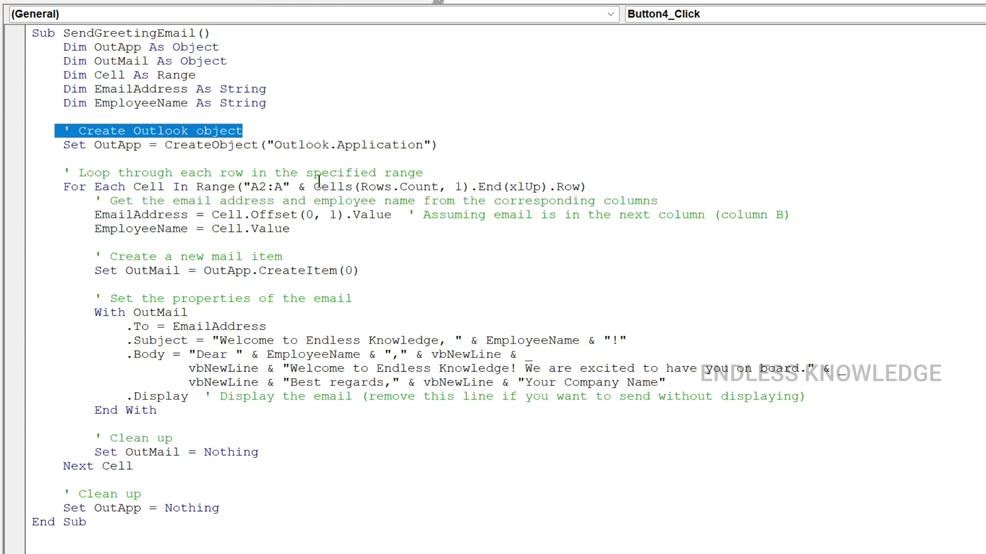
click(456, 150)
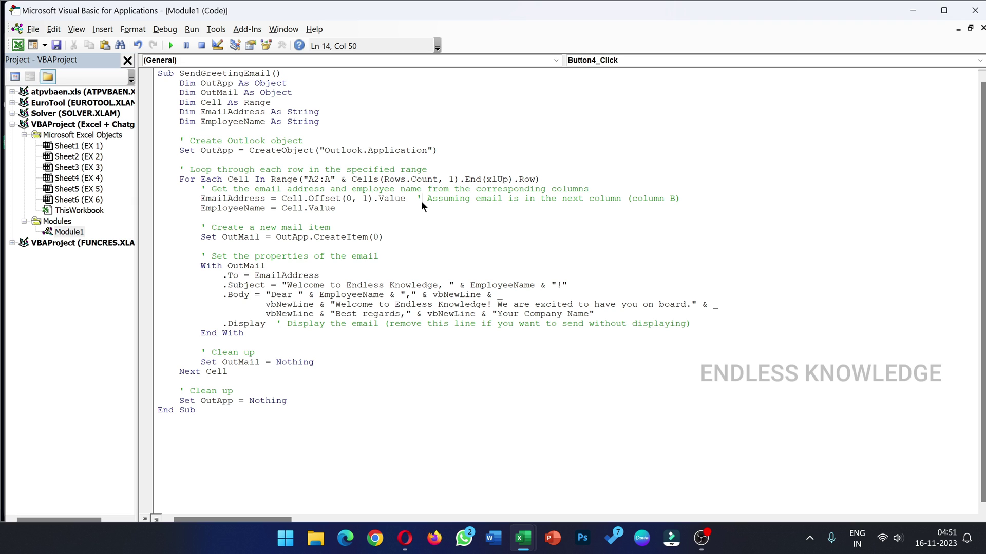
click(975, 10)
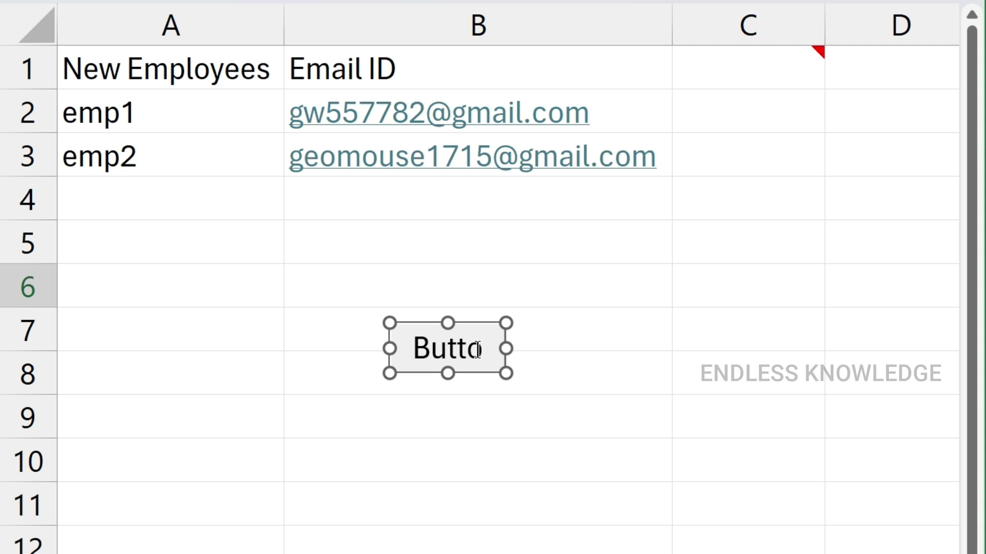
Widen the form button and change its label to 'Send Greetings'
drag(512, 342, 656, 348)
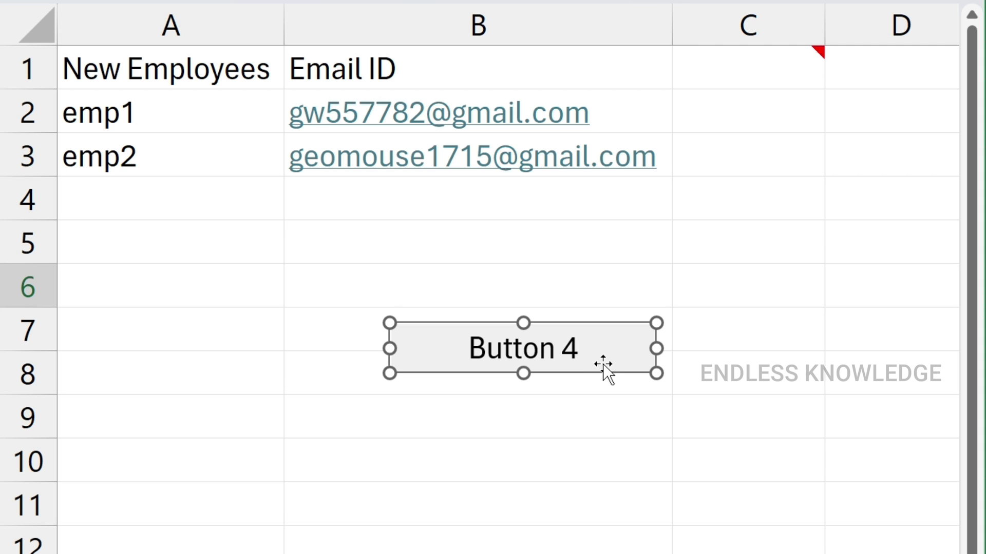
click(569, 398)
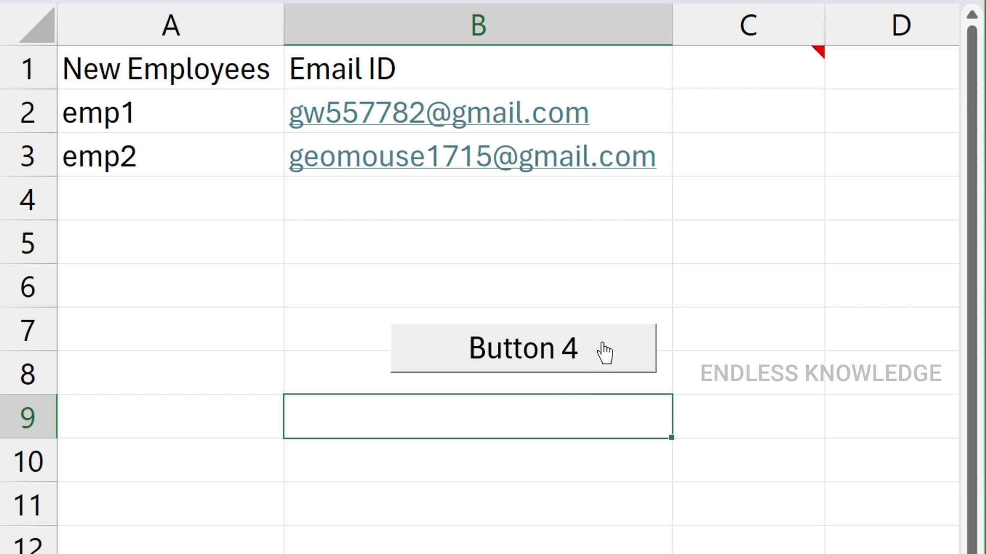
right_click(583, 354)
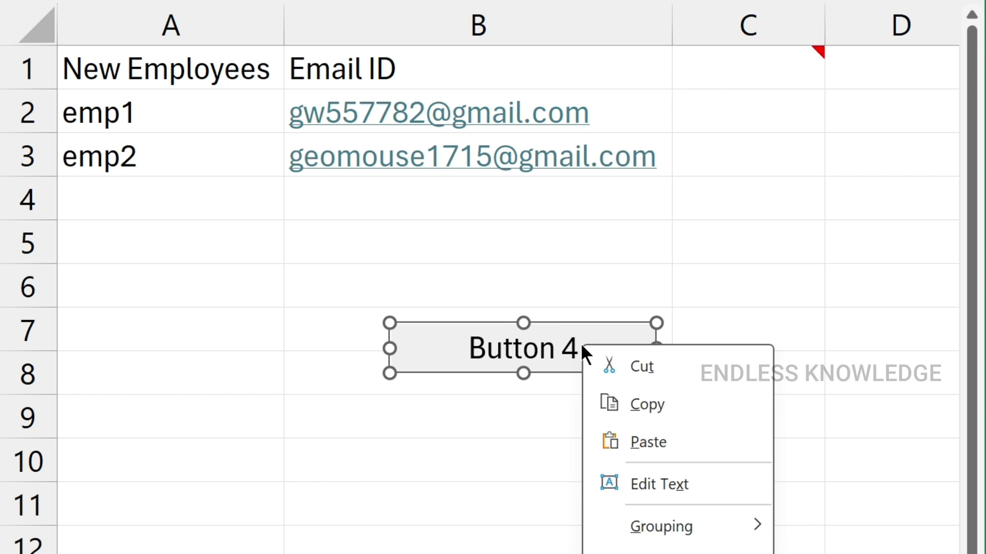
click(648, 482)
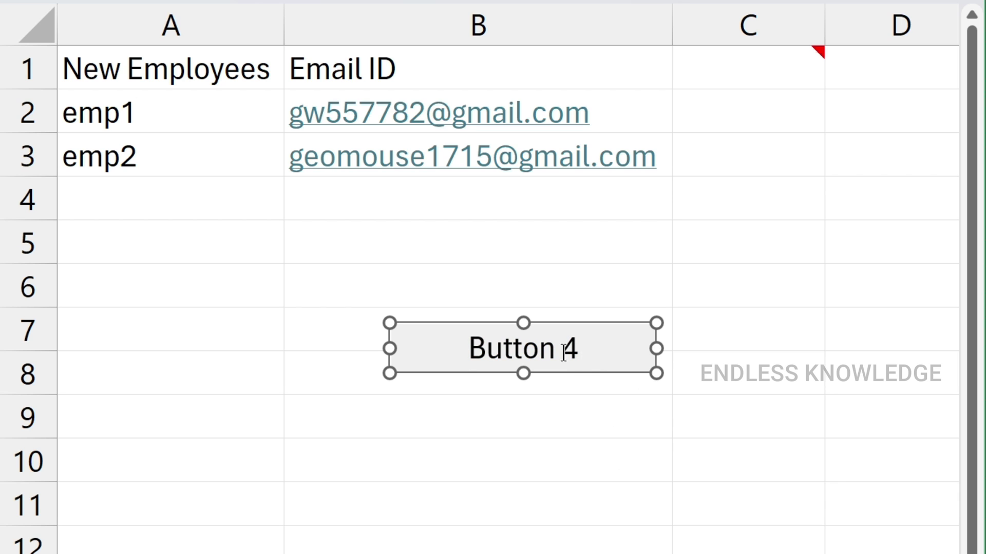
click(523, 349)
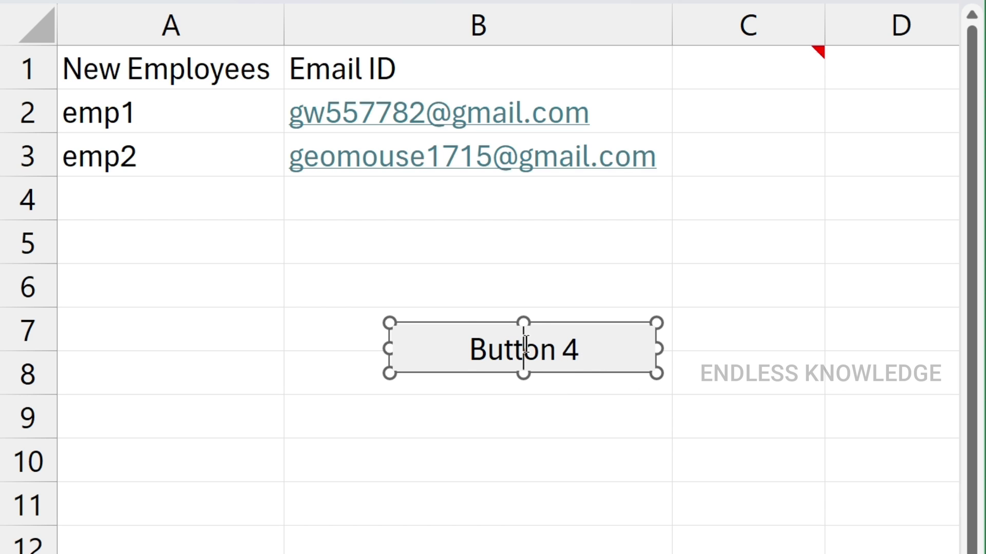
key(BackSpace)
key(Delete)
key(Delete)
key(Delete)
key(Delete)
key(BackSpace)
key(BackSpace)
key(BackSpace)
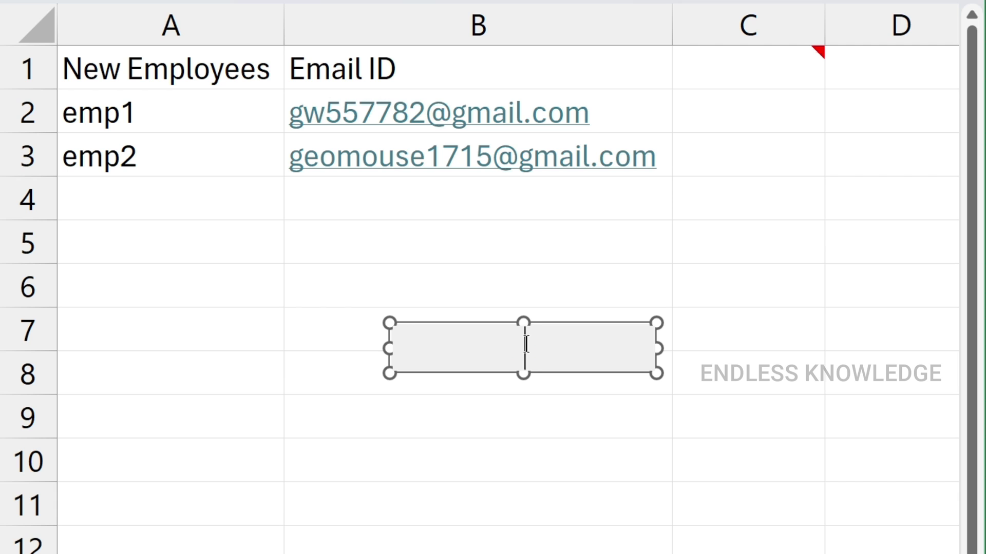
text(Send Greetings)
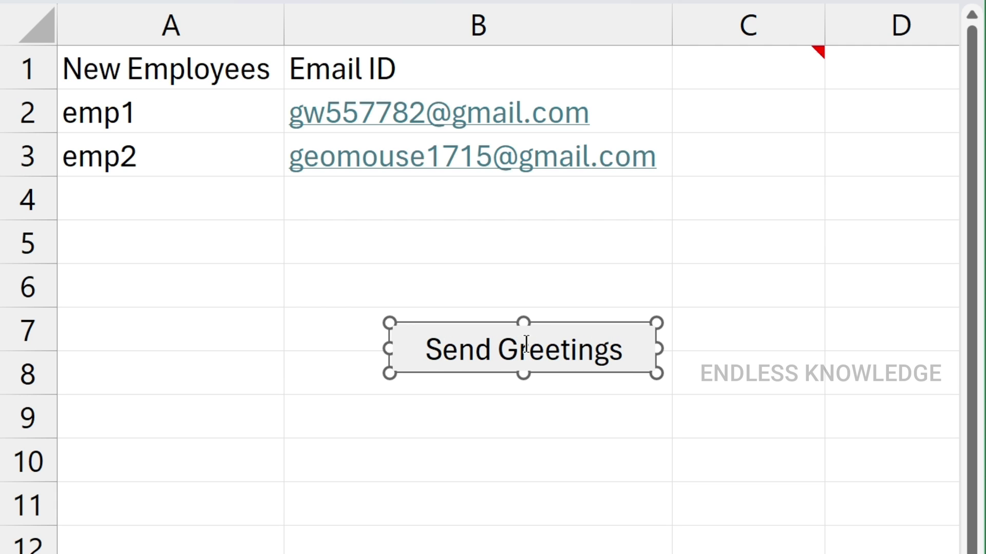
click(607, 397)
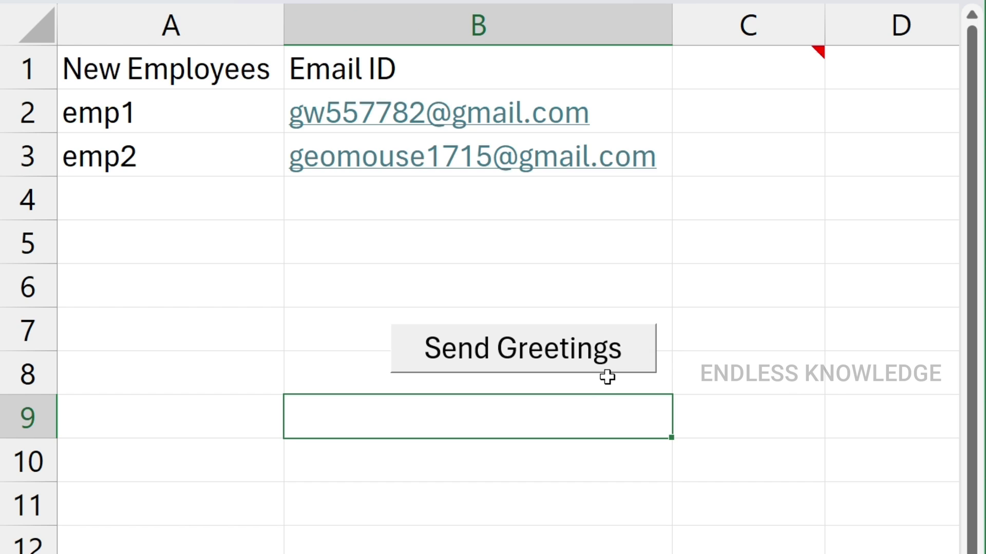
right_click(544, 358)
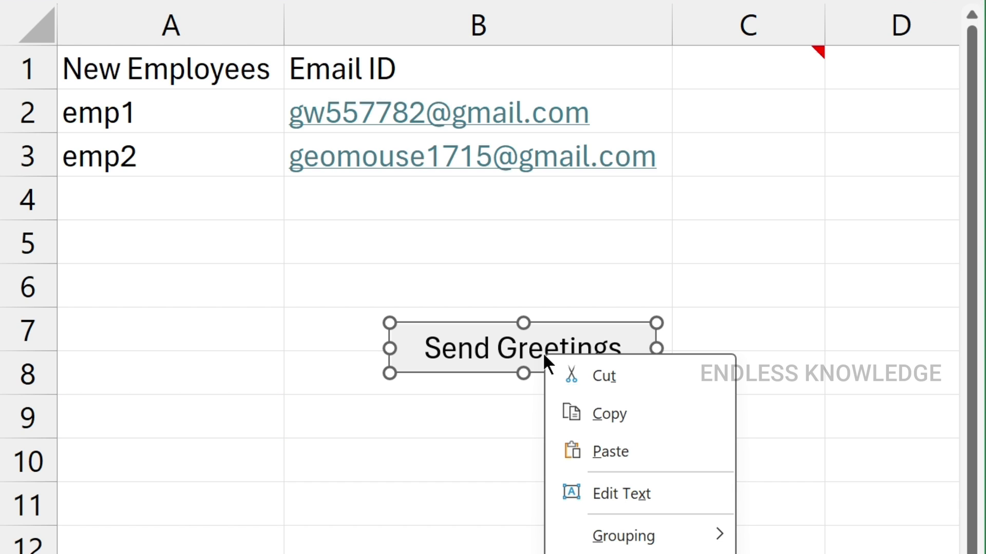
click(622, 431)
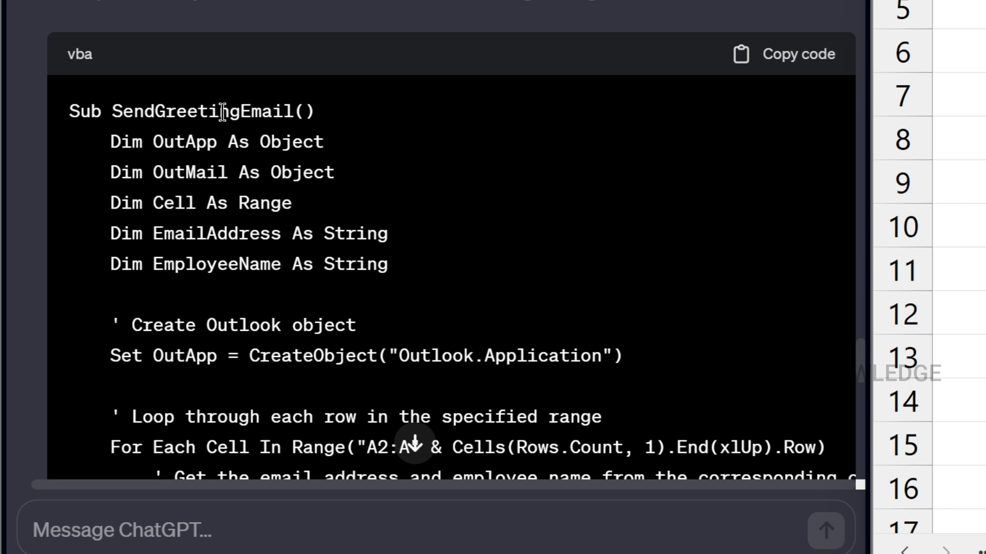
Assign the SendGreetingEmail macro to the Send Greetings button
click(447, 168)
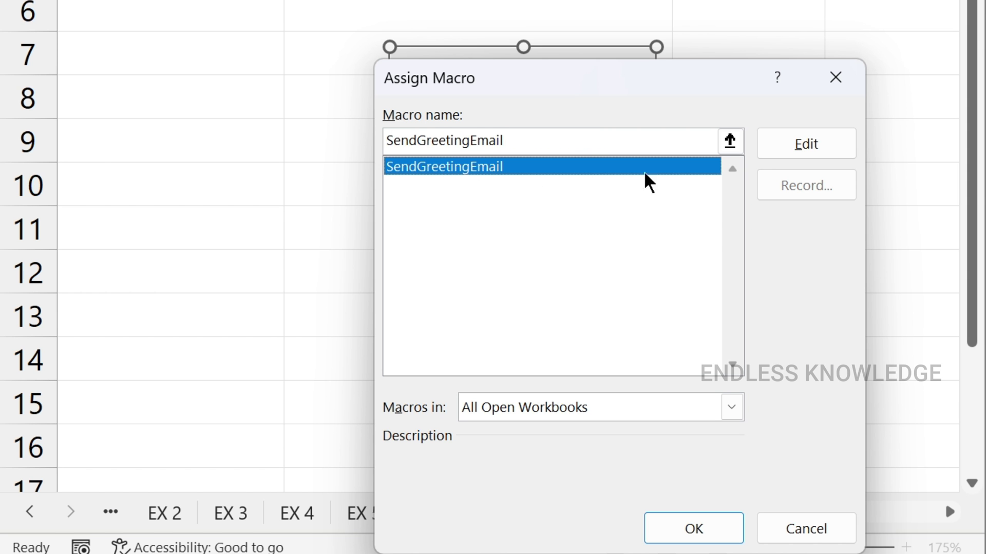
click(693, 528)
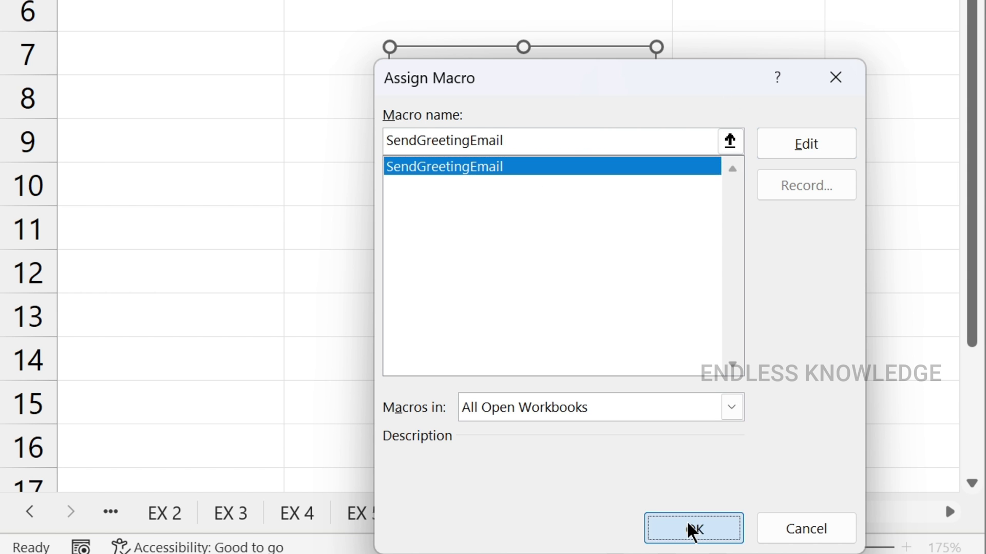
click(529, 123)
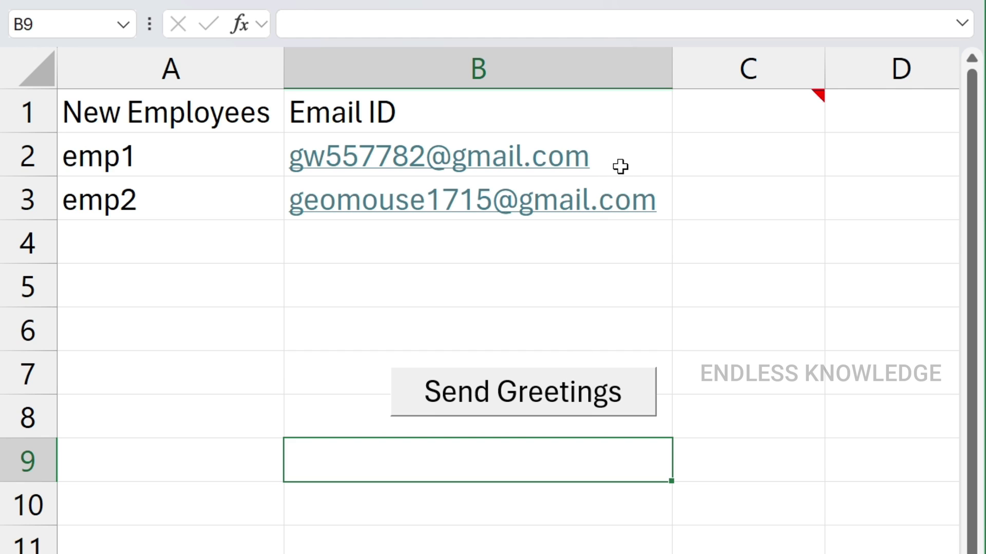
Run Send Greetings, then close the emp2 and emp1 Outlook welcome drafts without saving
click(564, 393)
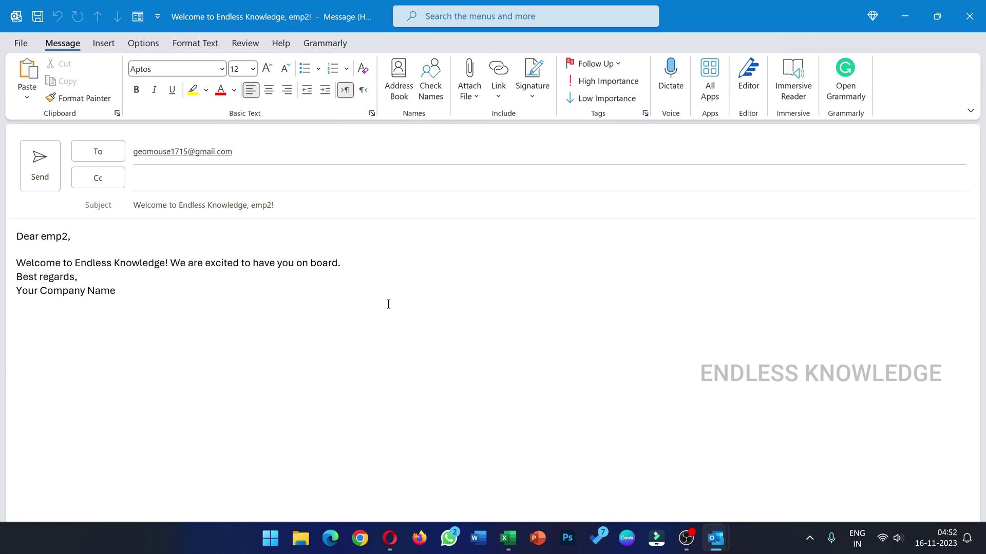
click(970, 16)
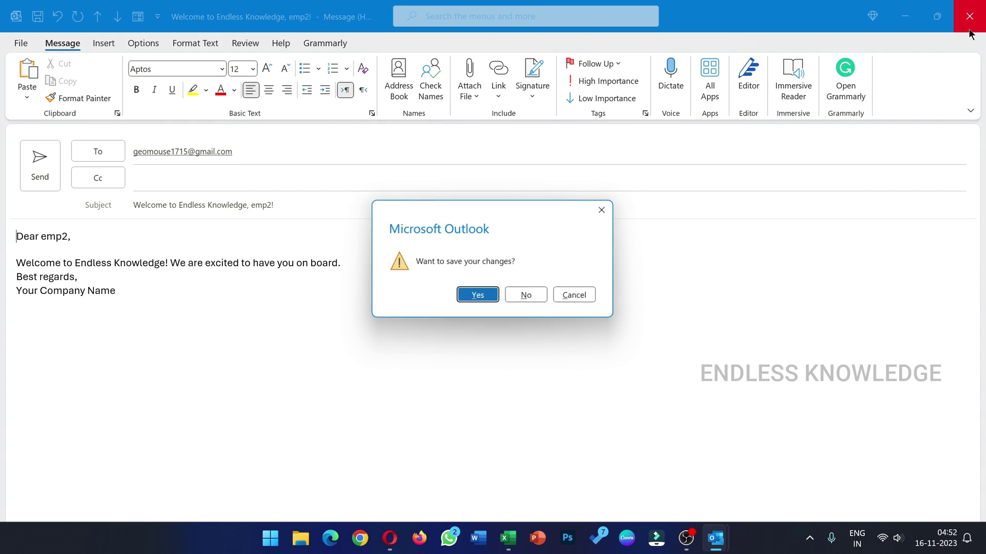
click(527, 294)
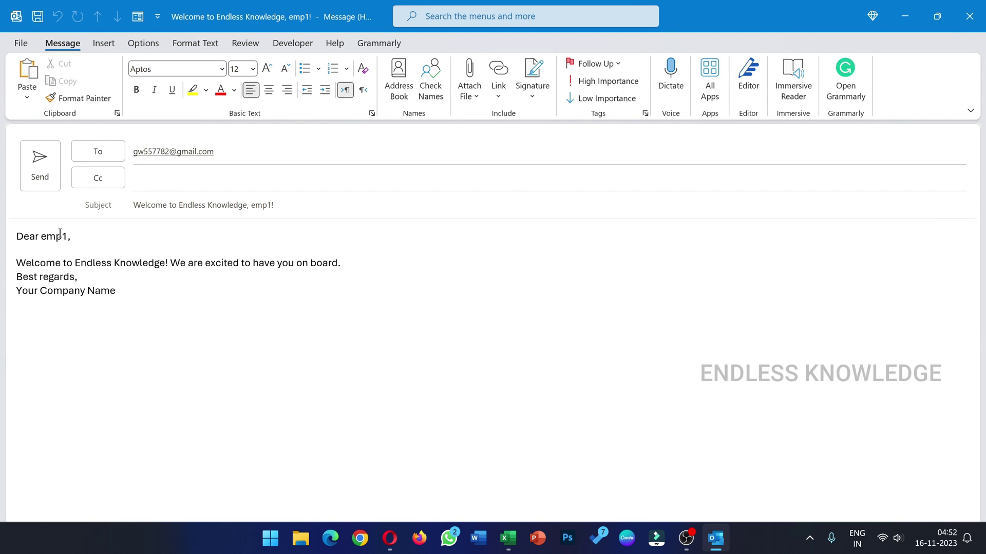
click(969, 16)
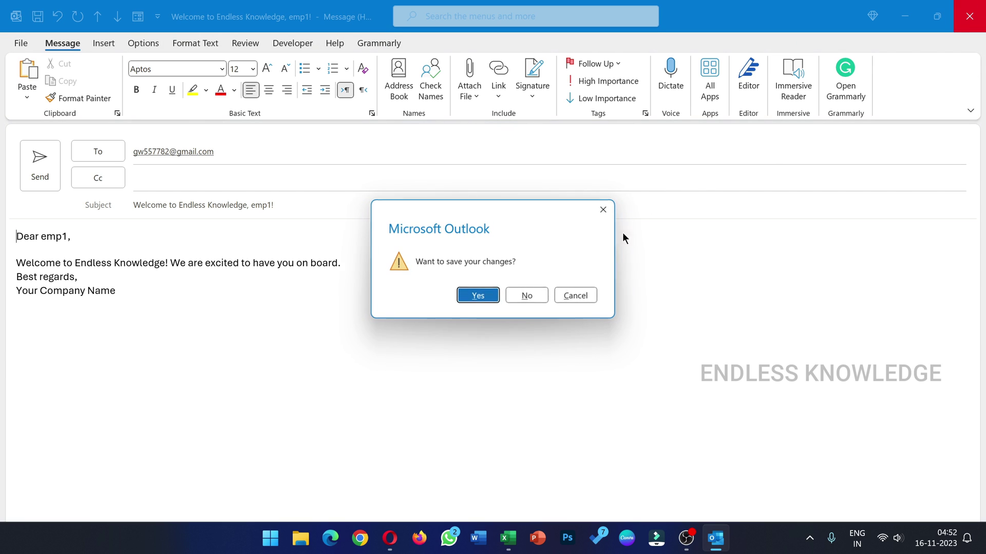
click(540, 291)
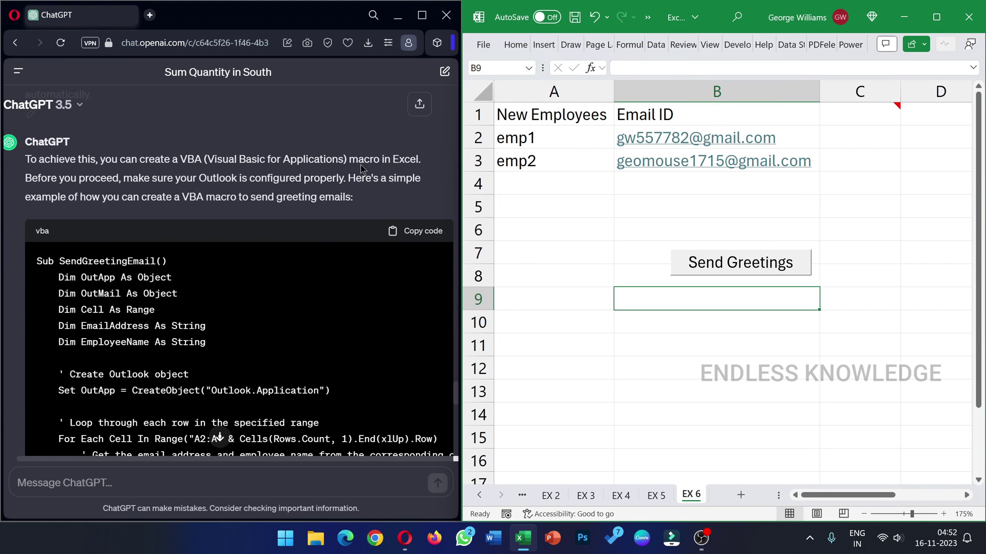
Look over ChatGPT's greeting-macro explanation and regenerate the response
scroll(362, 159, down, 15)
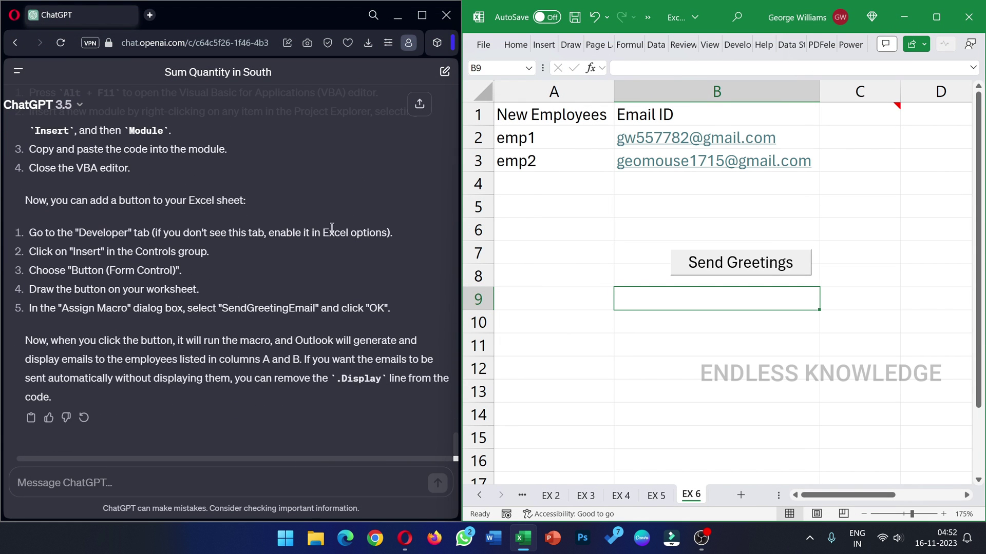
scroll(232, 307, up, 15)
scroll(241, 310, down, 15)
click(85, 418)
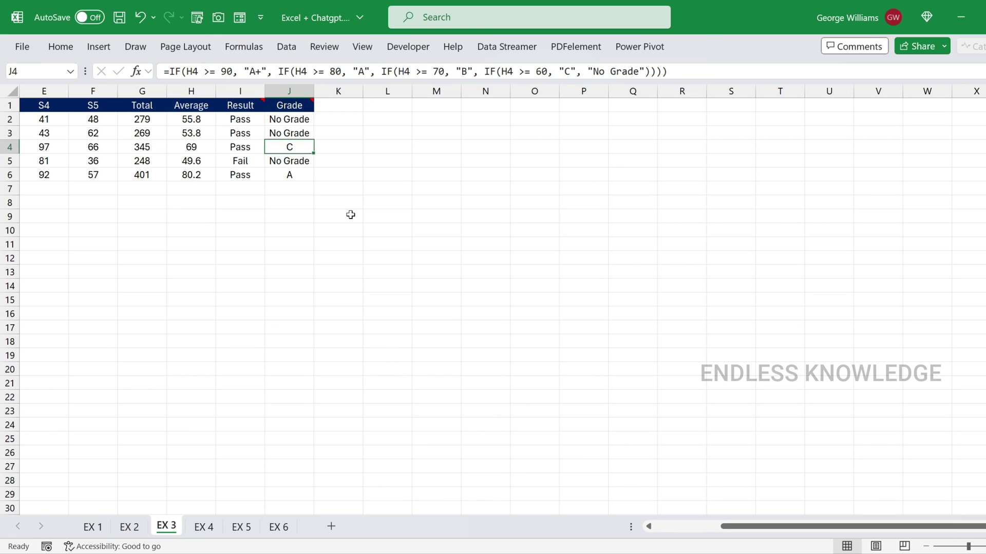
Move through the worksheets from EX 3 past EX 4 and EX 5 toward EX 6
key(ctrl+Page_Down)
key(ctrl+Page_Down)
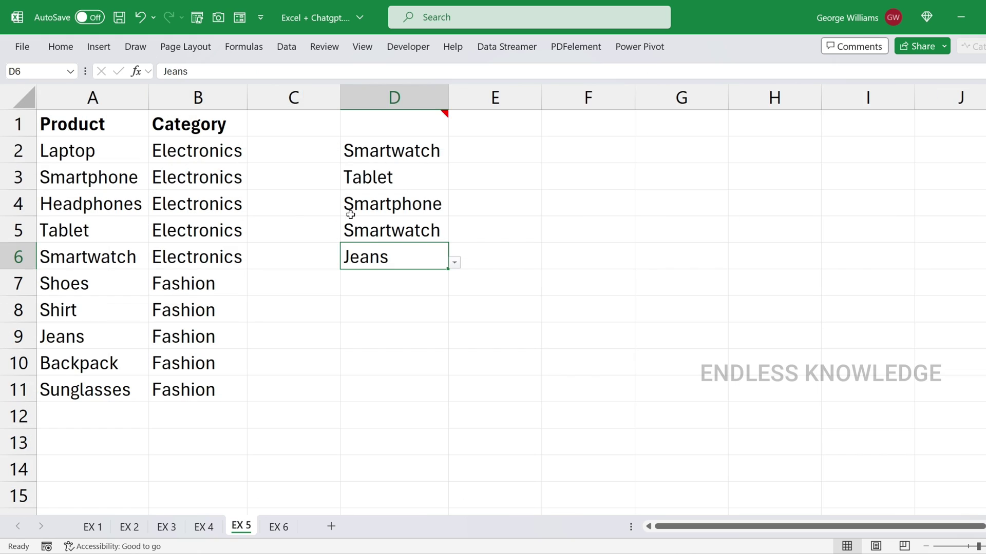
key(ctrl+Page_Down)
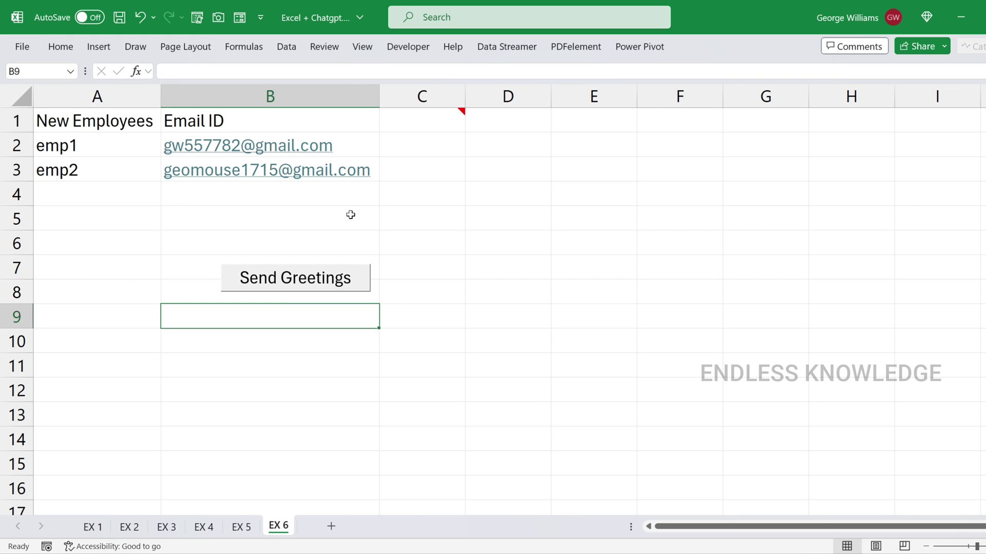